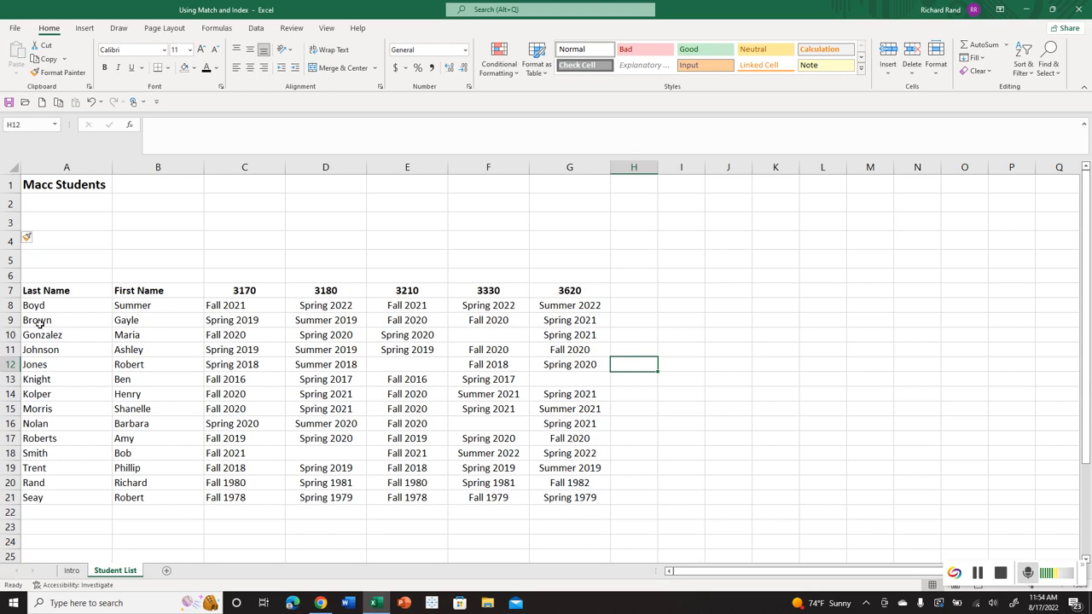
pyautogui.click(979, 575)
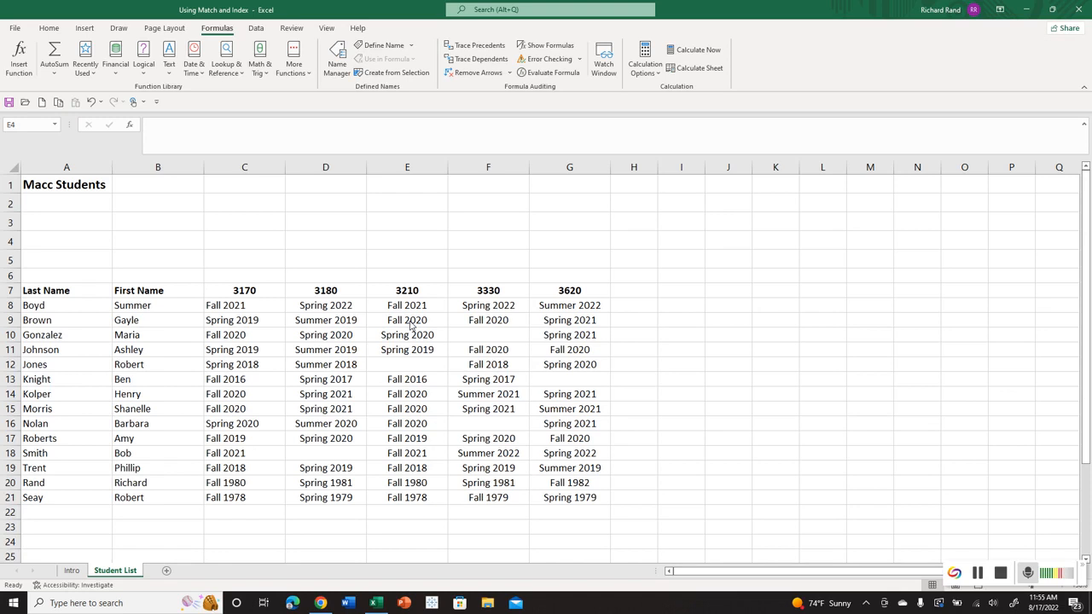
# Enter the label "Last Name" in cell A3 and the label "Row" in cell A4.
pyautogui.click(80, 221)
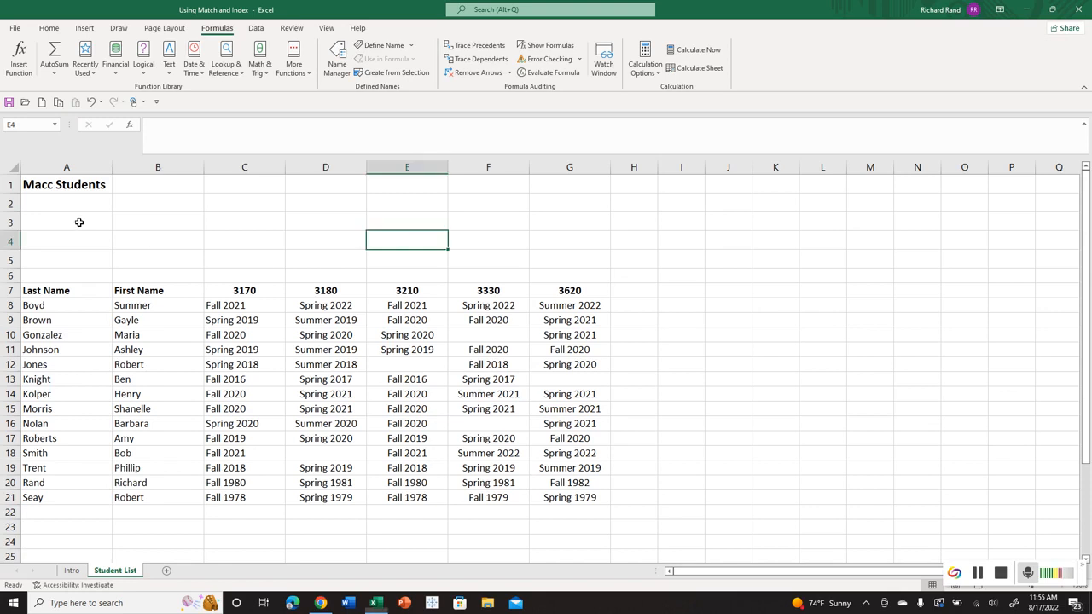
pyautogui.click(79, 221)
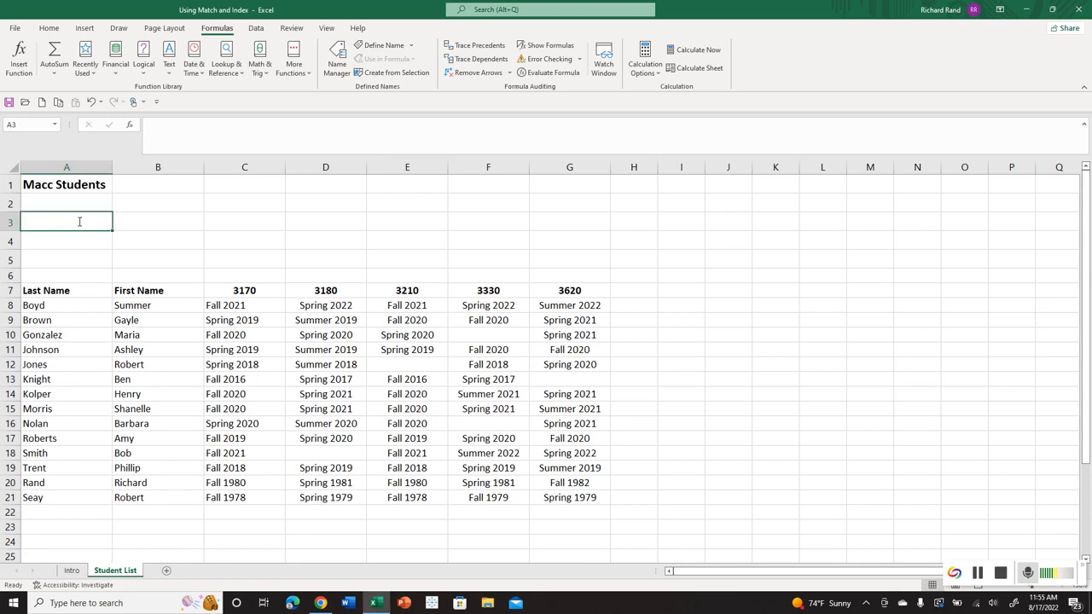
pyautogui.write('Last Nam')
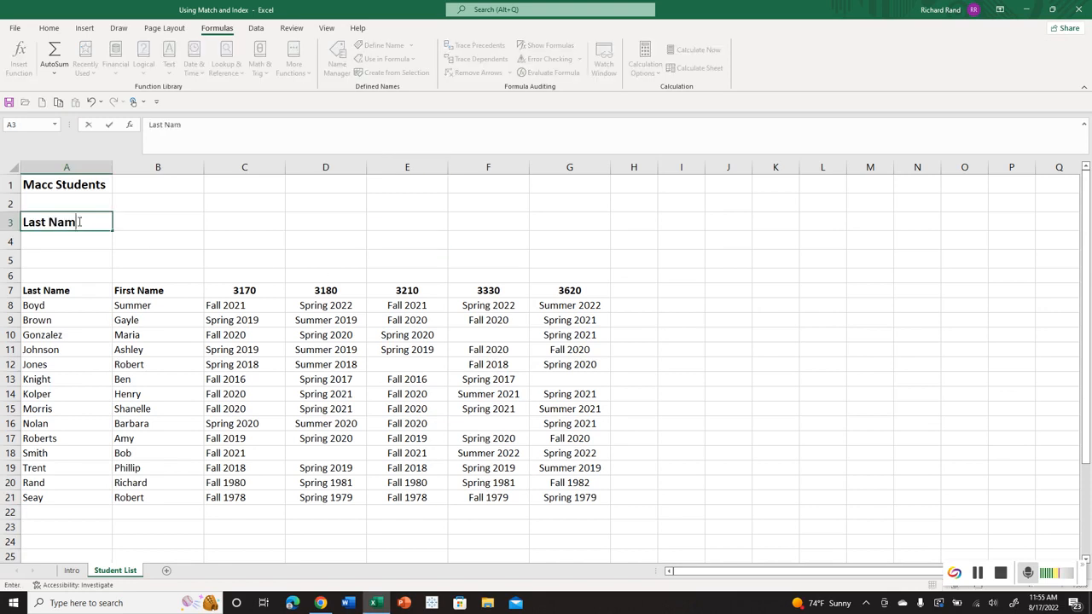
pyautogui.write('e')
pyautogui.press('Return')
pyautogui.write('R')
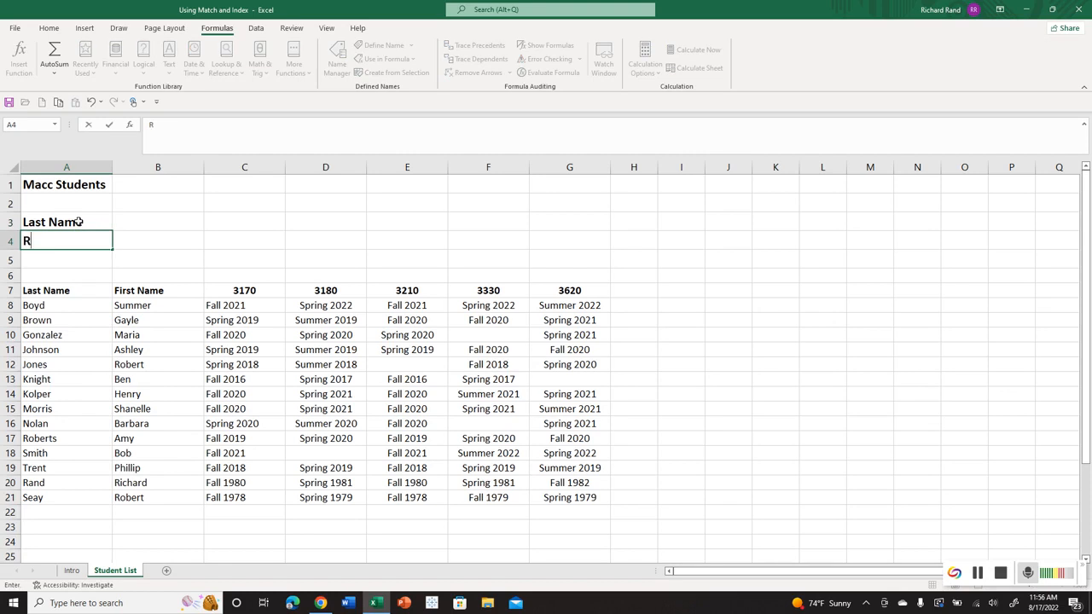
pyautogui.write('ow')
# Add borders to cells B3:B4 on all outer edges and between the two cells.
pyautogui.moveTo(129, 222); pyautogui.dragTo(132, 239)
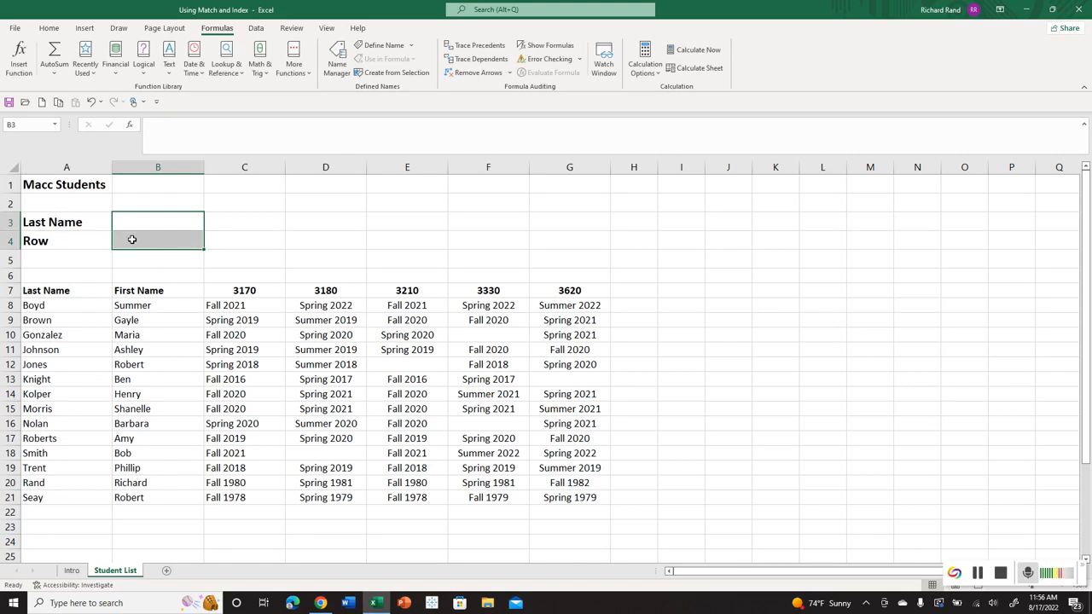
pyautogui.rightClick(134, 241)
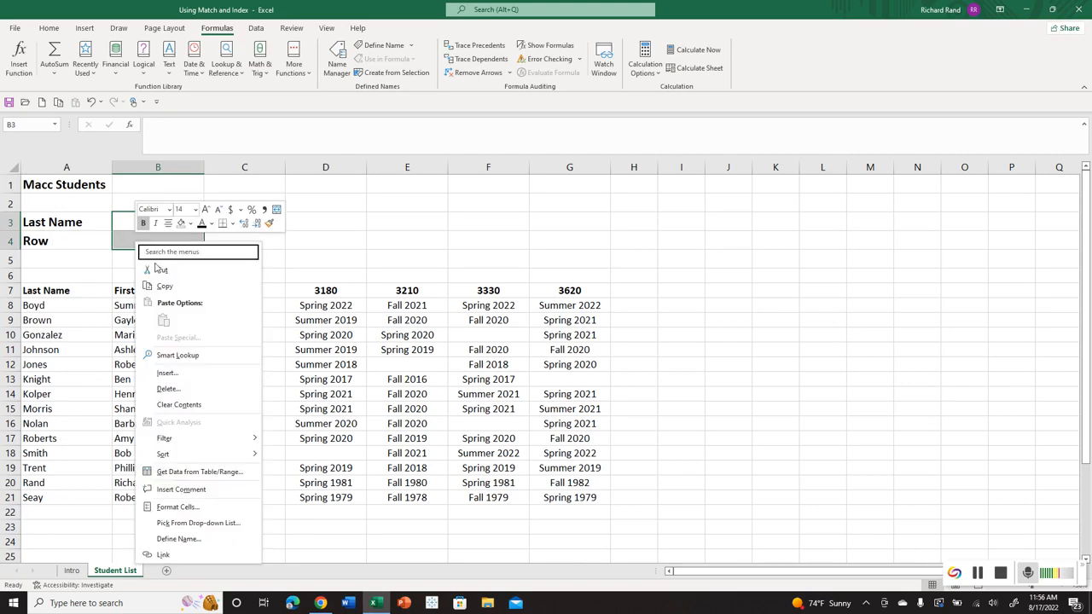
pyautogui.click(181, 507)
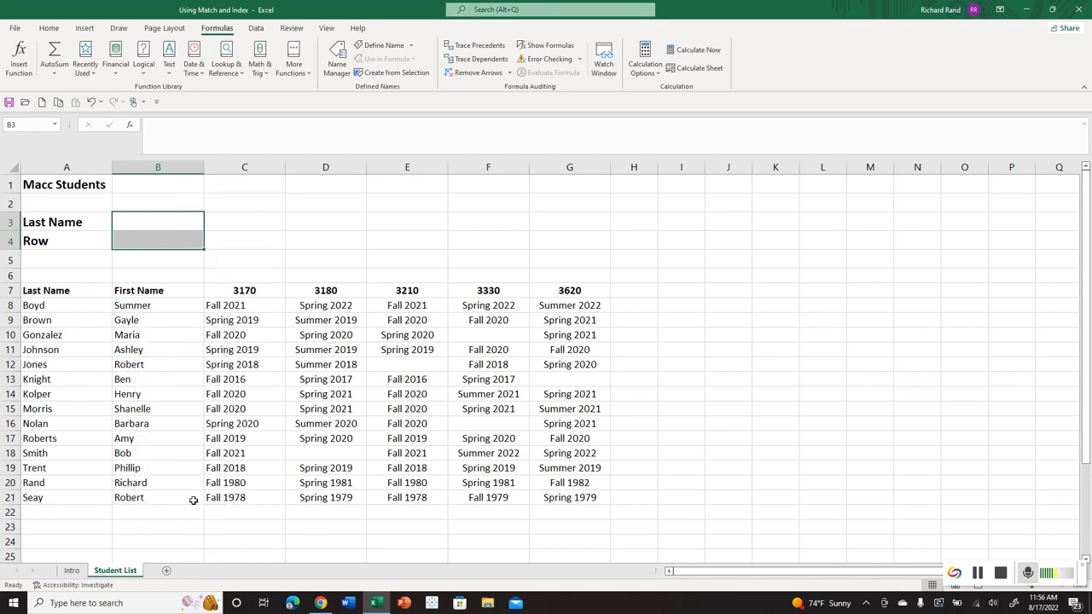
pyautogui.click(235, 431)
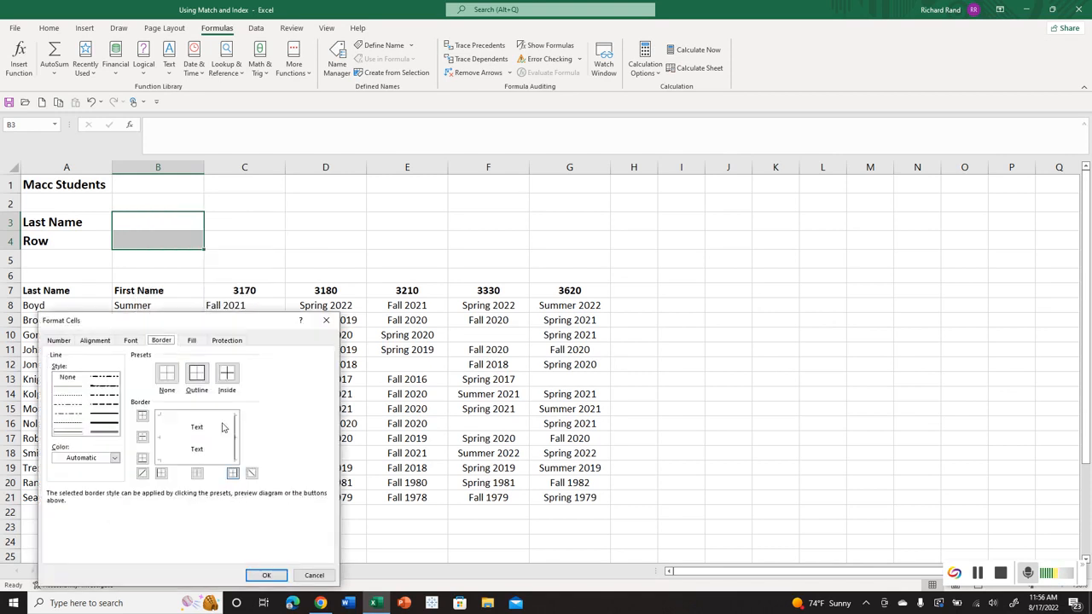
pyautogui.click(211, 420)
pyautogui.click(200, 438)
pyautogui.click(202, 461)
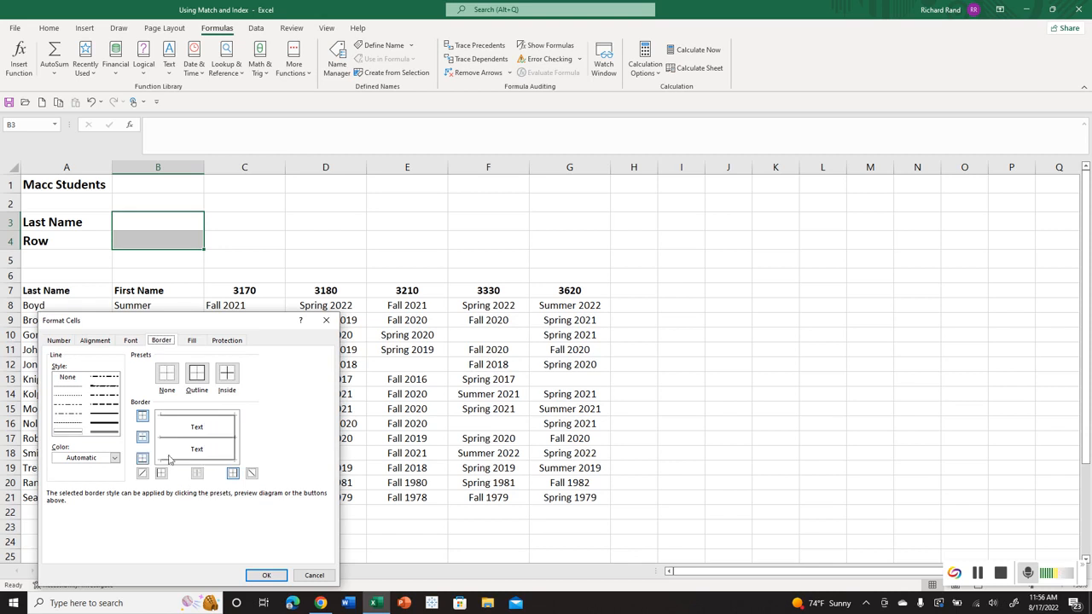
pyautogui.click(160, 458)
pyautogui.click(265, 575)
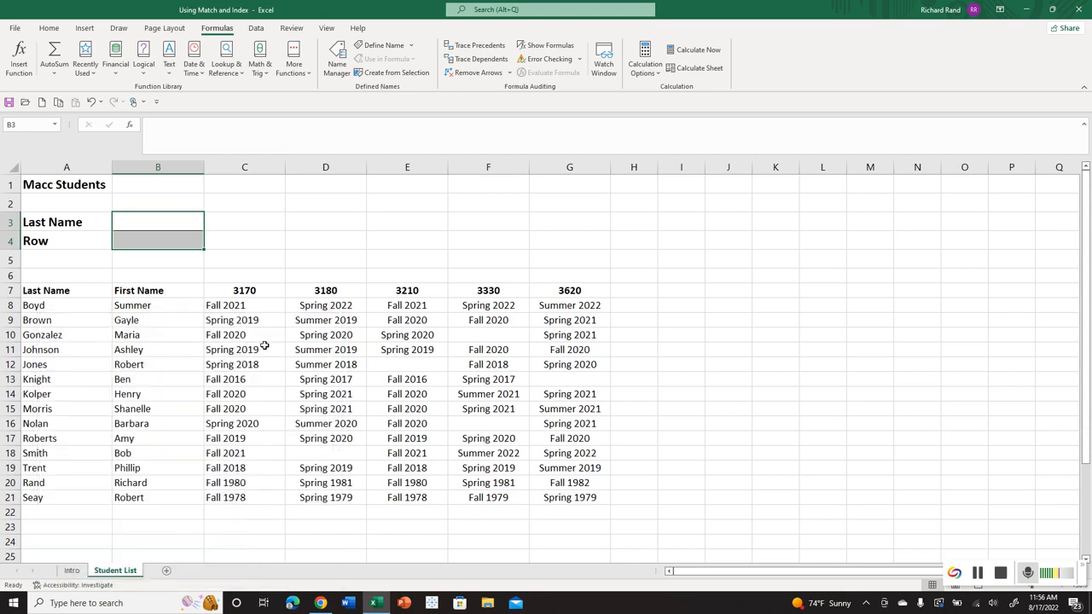
pyautogui.click(253, 256)
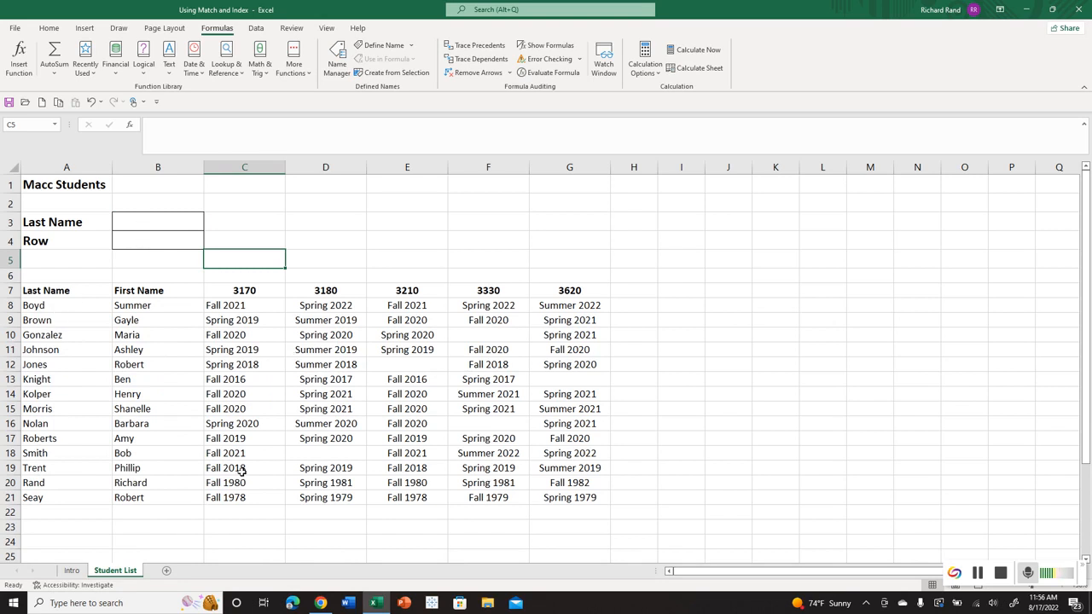
# Start a MATCH function in B4 with its arguments dialog, using the absolute reference $B$3 as the lookup value.
pyautogui.click(162, 244)
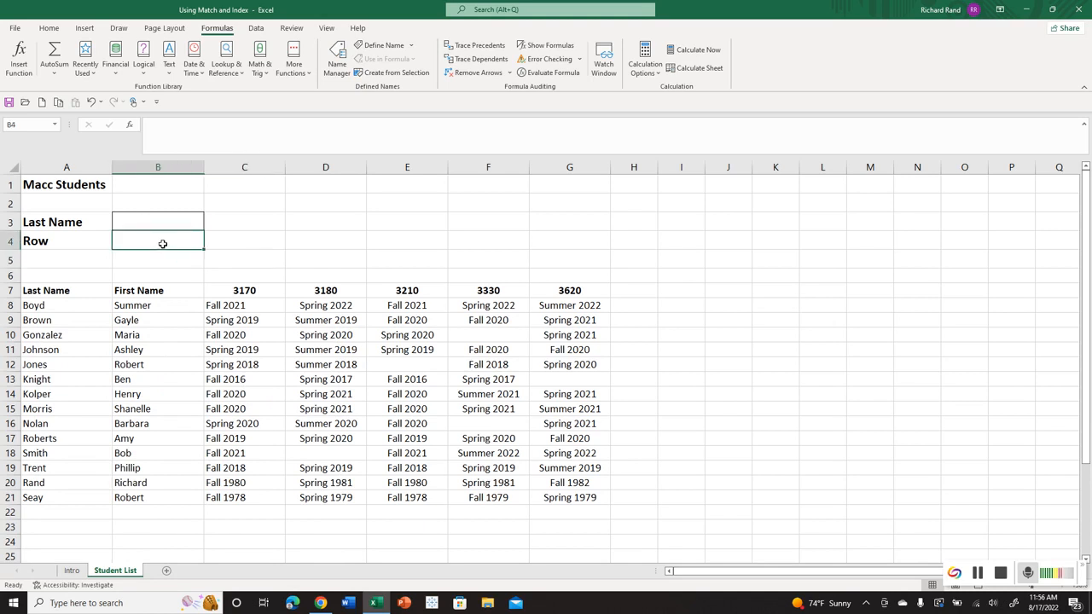
pyautogui.write('=')
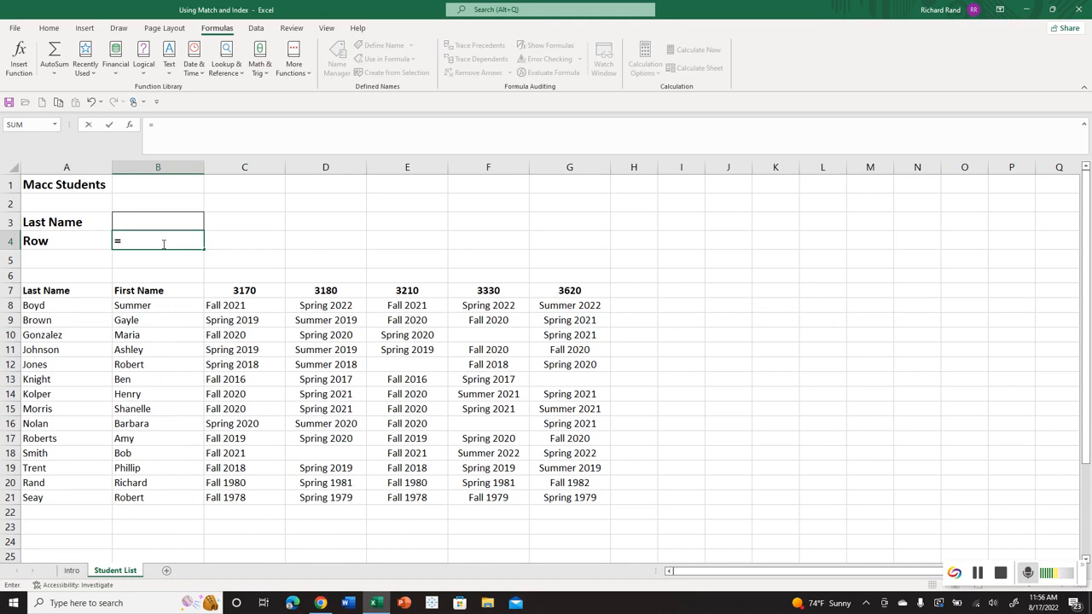
pyautogui.write('match')
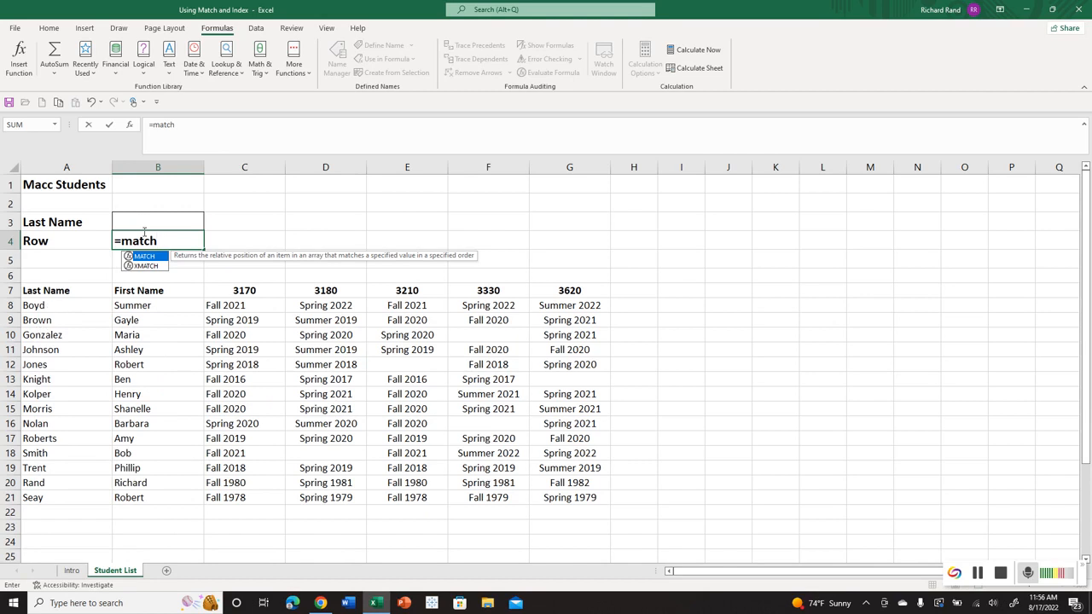
pyautogui.hotkey('ctrl', 'a')
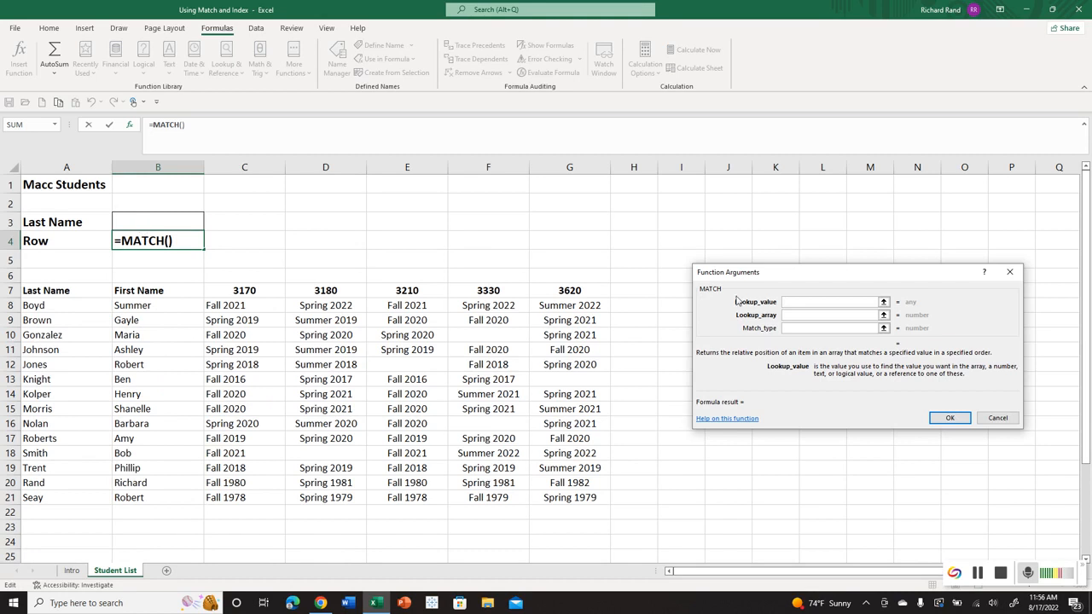
pyautogui.click(184, 221)
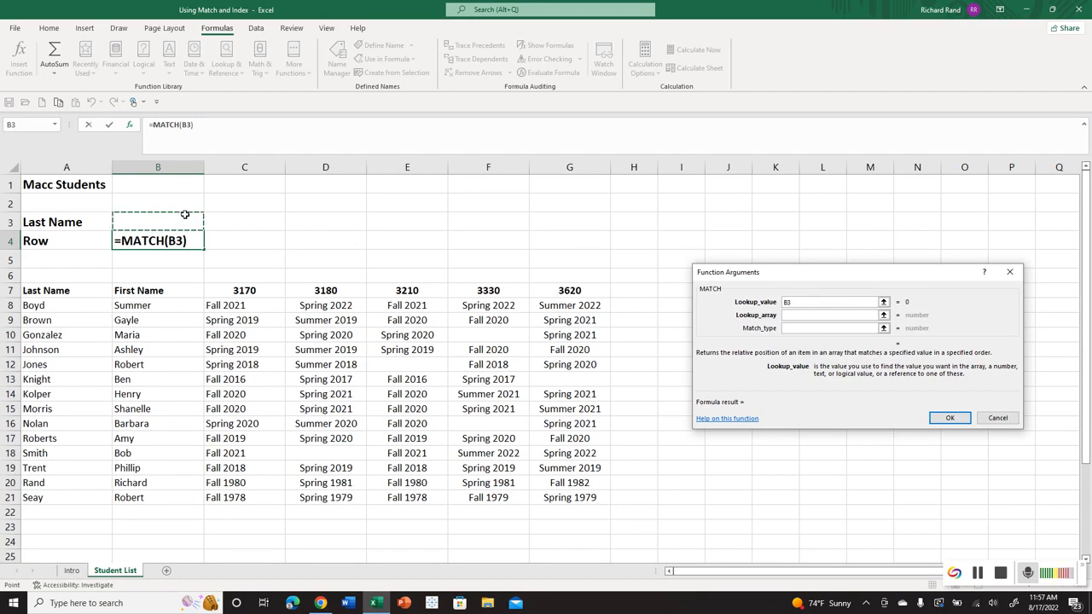
pyautogui.press('F4')
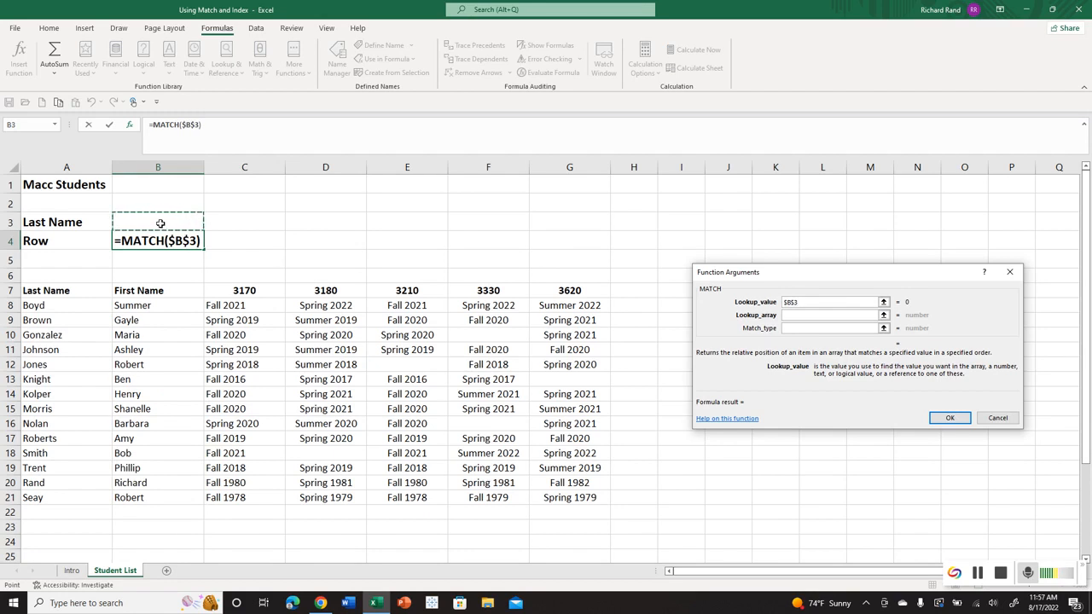
# Complete the MATCH function in B4 with lookup array $A$8:$A$21 and match type 0.
pyautogui.click(802, 314)
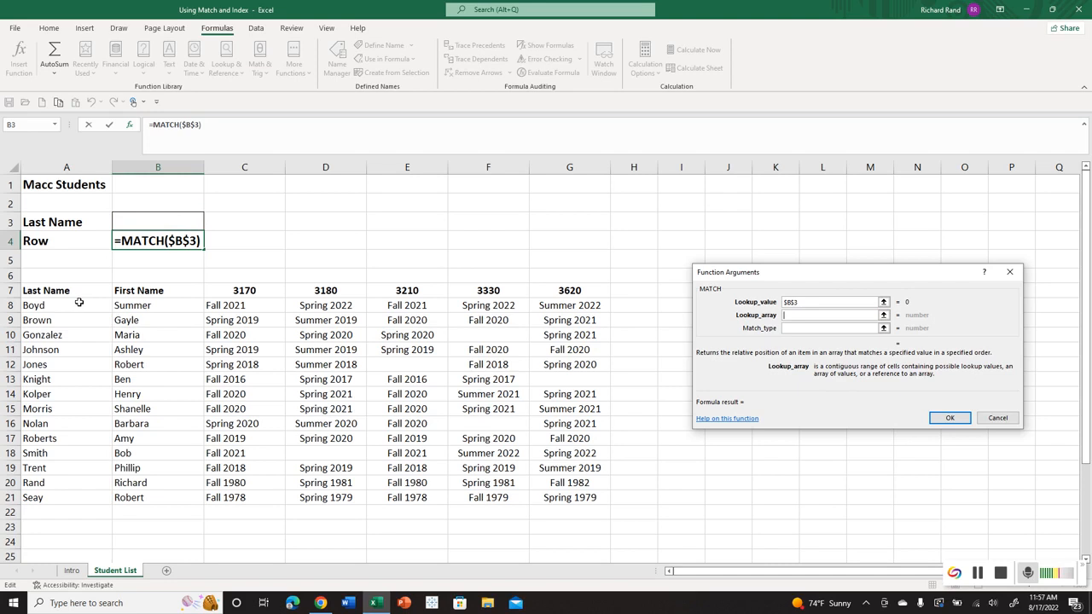
pyautogui.moveTo(77, 302); pyautogui.dragTo(56, 497)
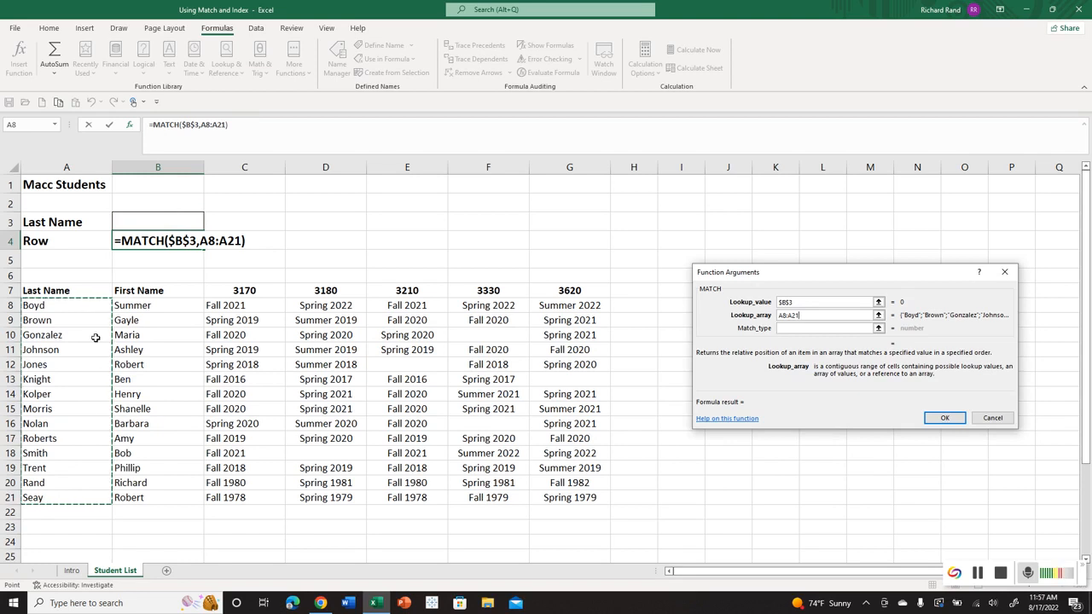
pyautogui.press('F4')
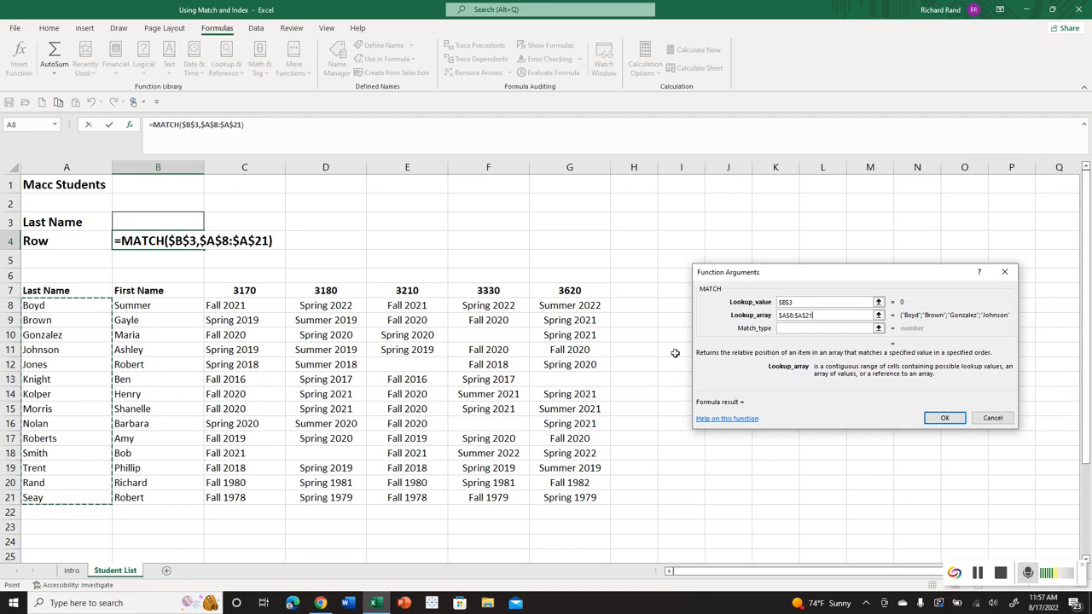
pyautogui.click(793, 328)
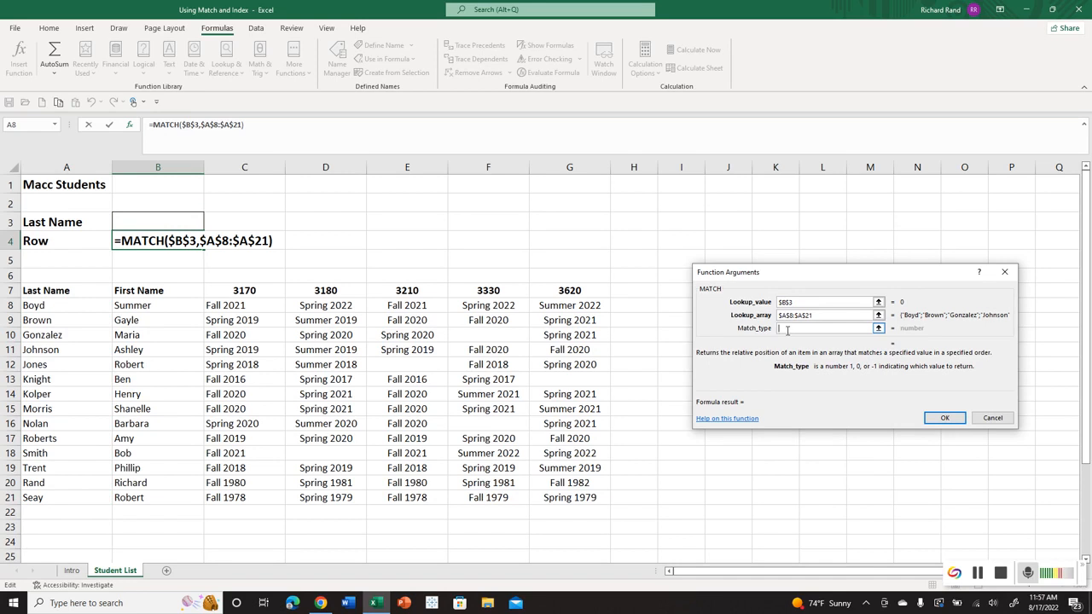
pyautogui.write('0')
pyautogui.click(944, 417)
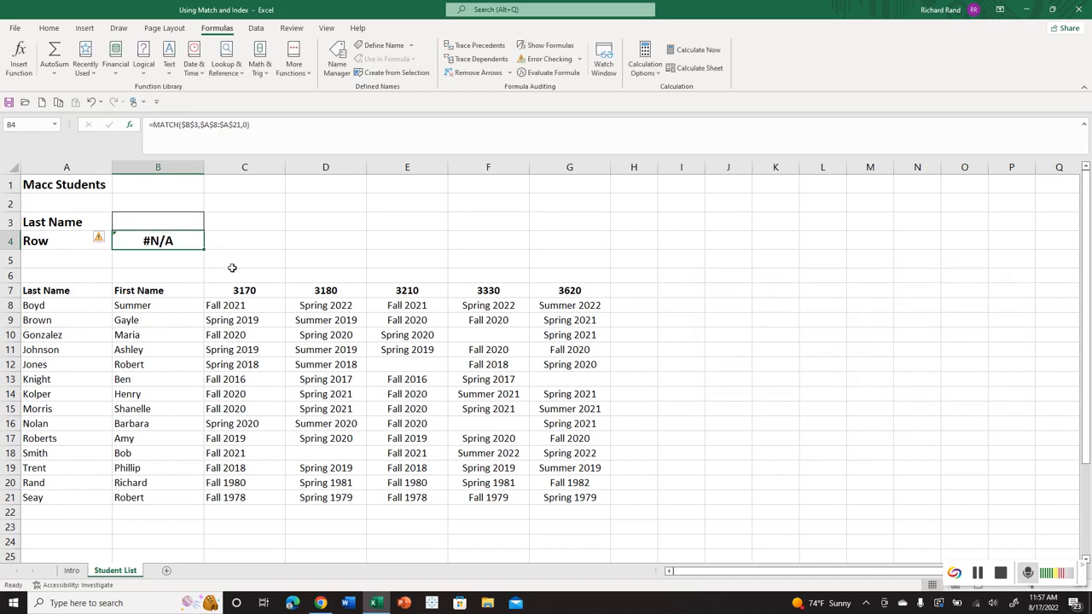
# Test the row lookup by entering the student last names from A8 and A12 in B3, one after the other.
pyautogui.click(158, 222)
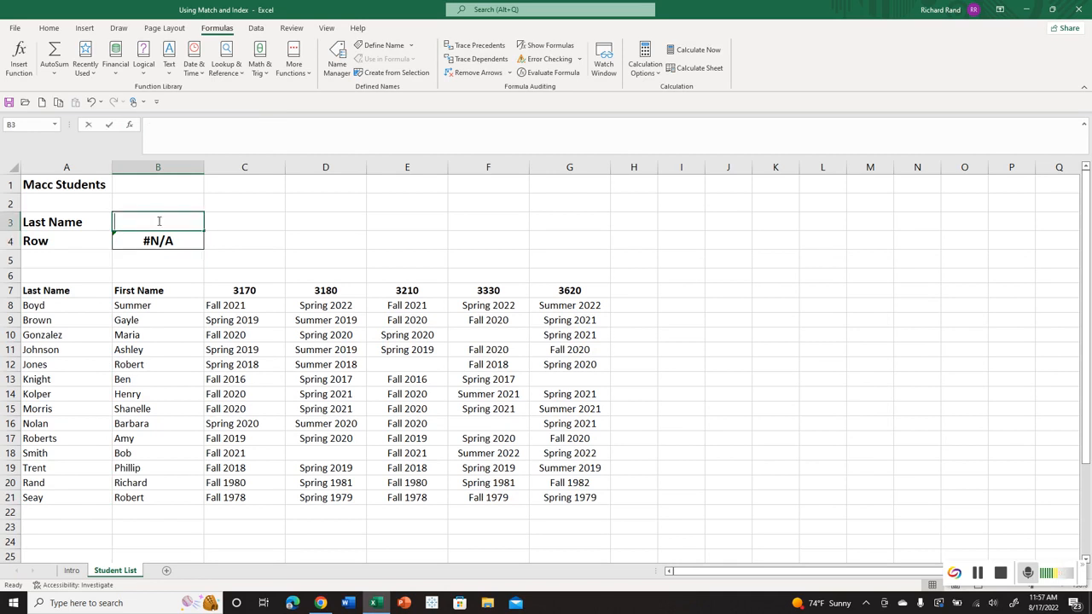
pyautogui.write('Boyd')
pyautogui.press('Return')
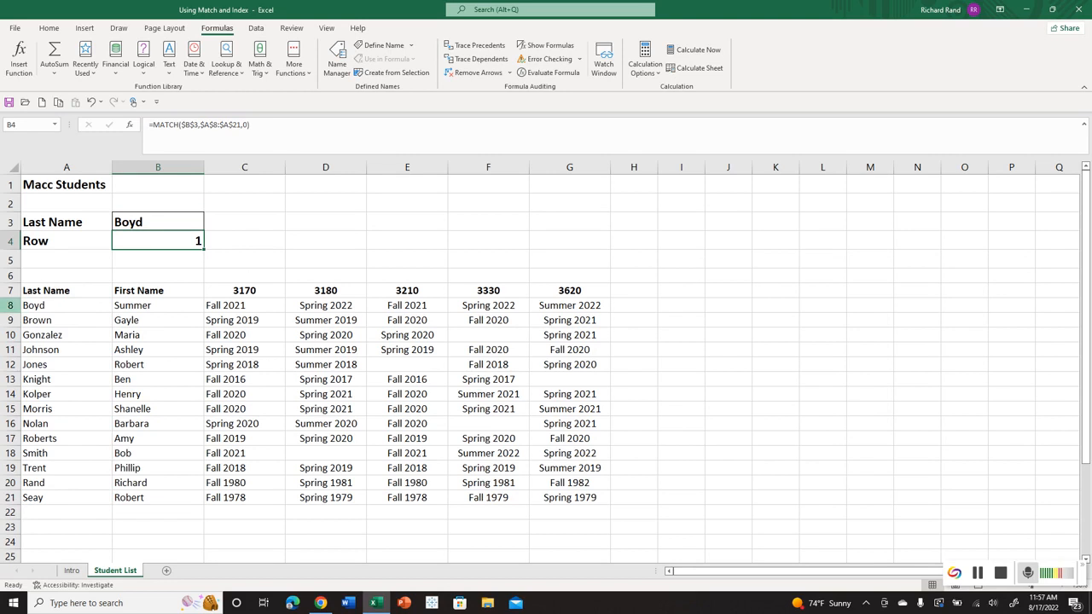
pyautogui.click(148, 215)
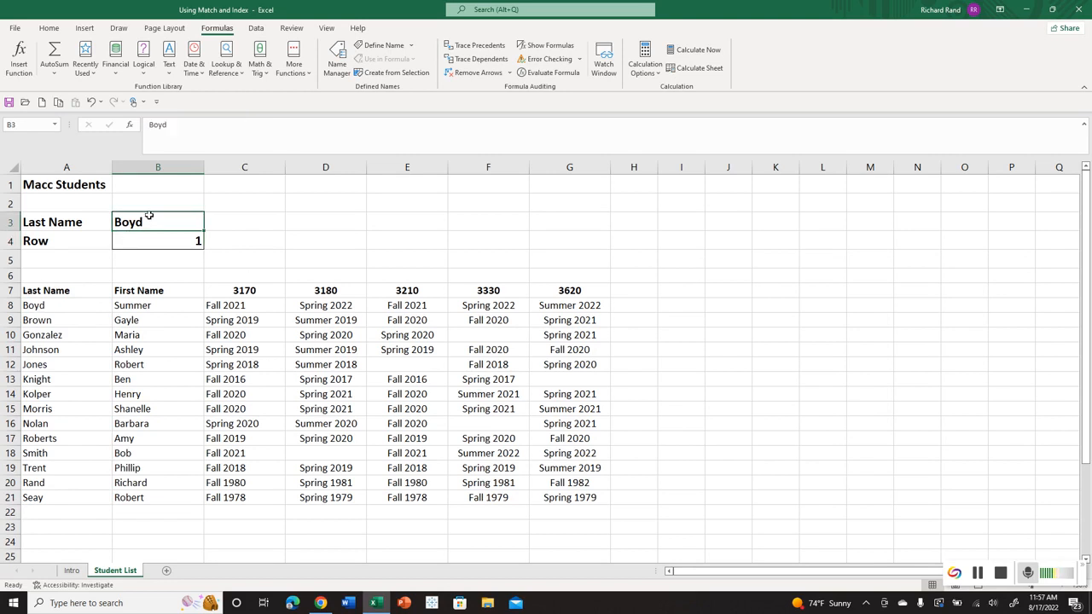
pyautogui.write('Jones')
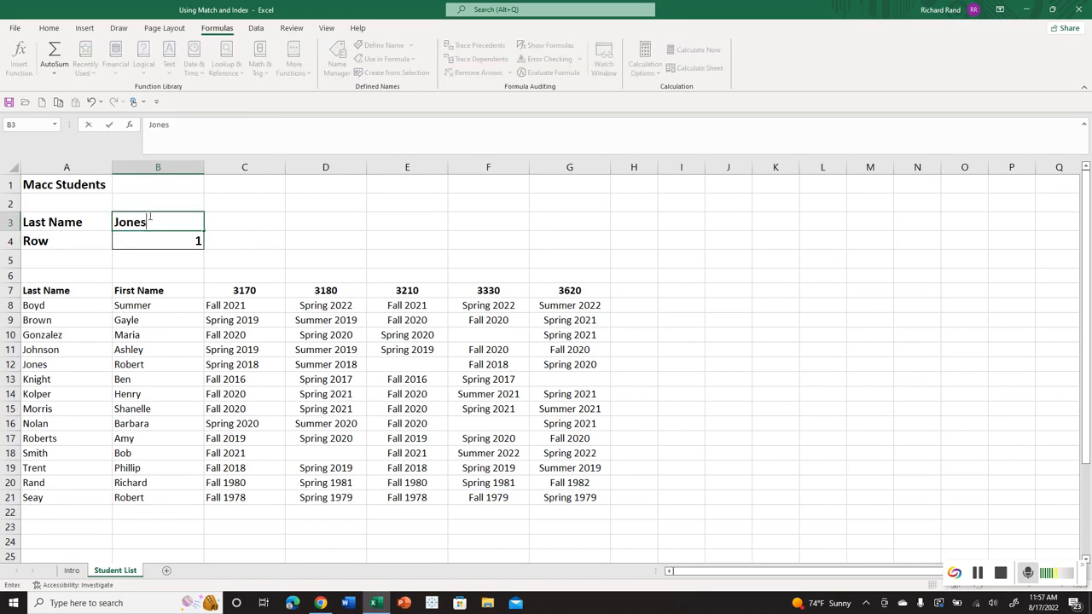
pyautogui.press('Return')
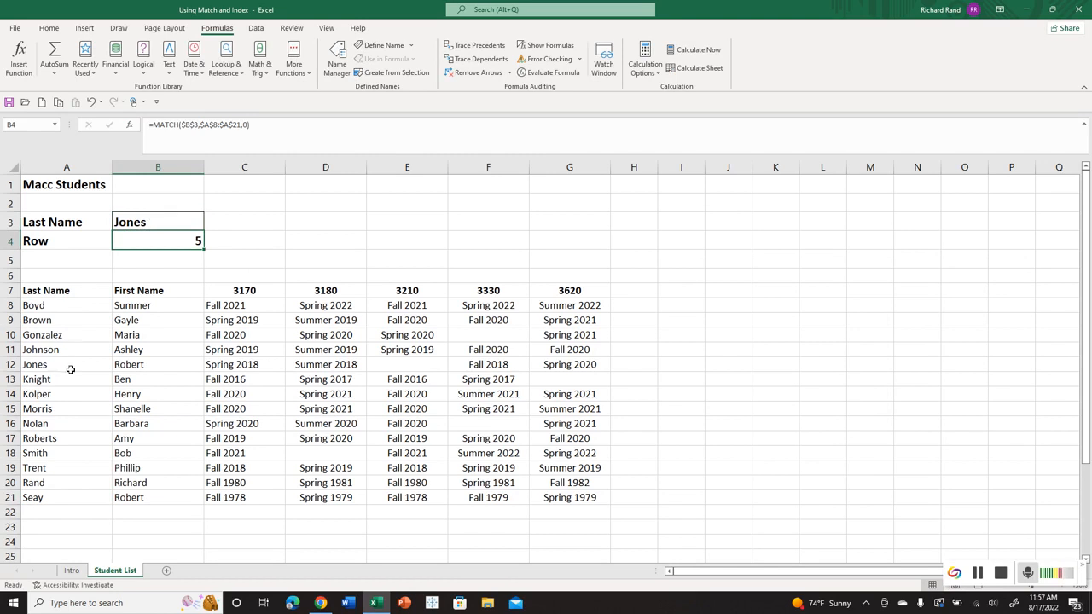
# Replace the entry in B3 with the last name from A20, and clear the MATCH formula from B4.
pyautogui.click(143, 221)
pyautogui.write('Rand')
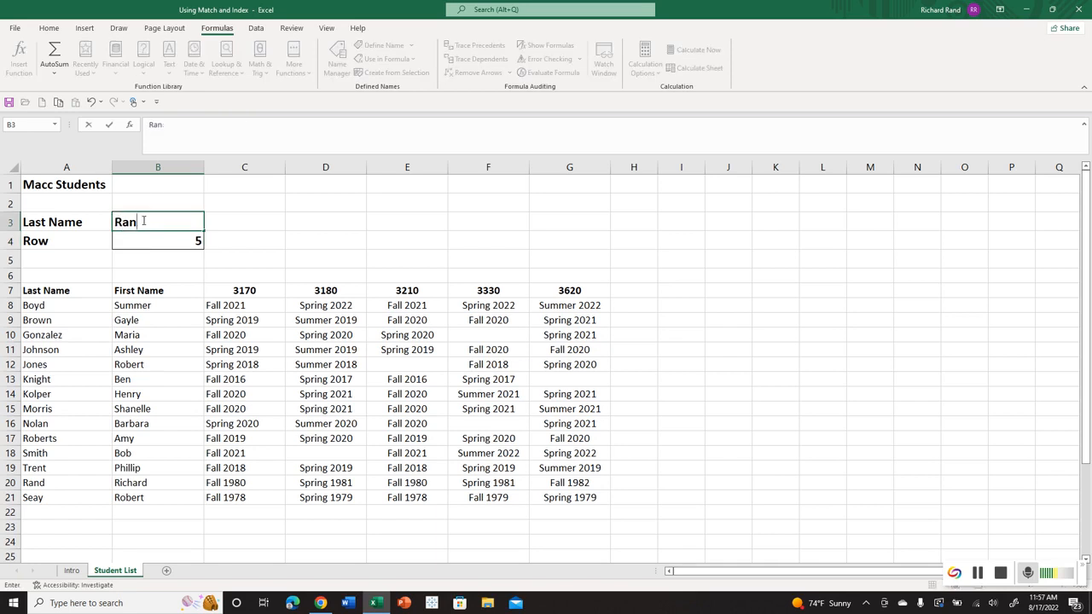
pyautogui.press('Return')
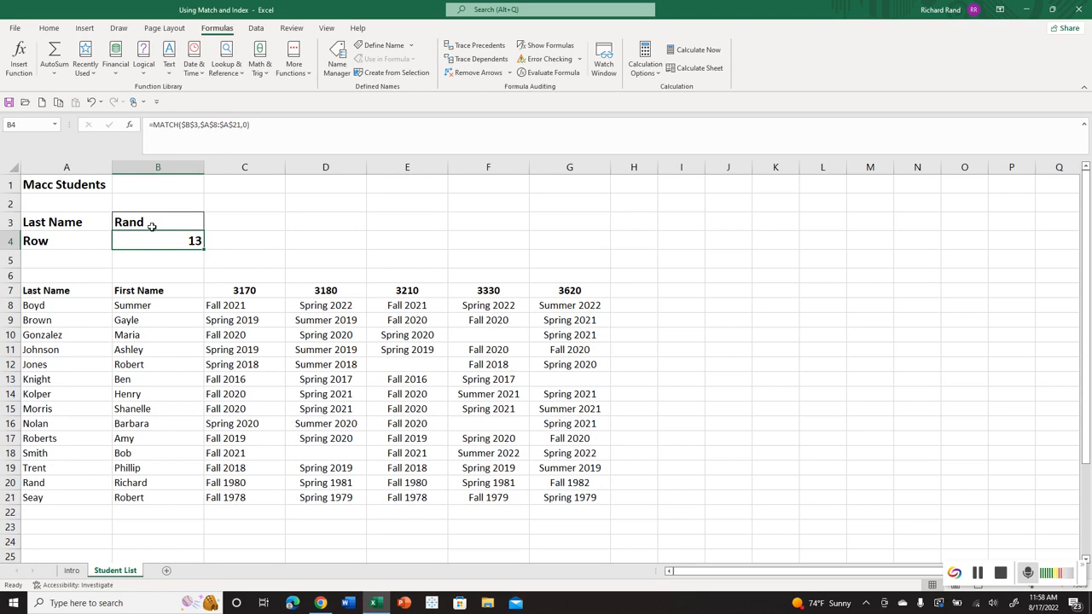
pyautogui.press('Delete')
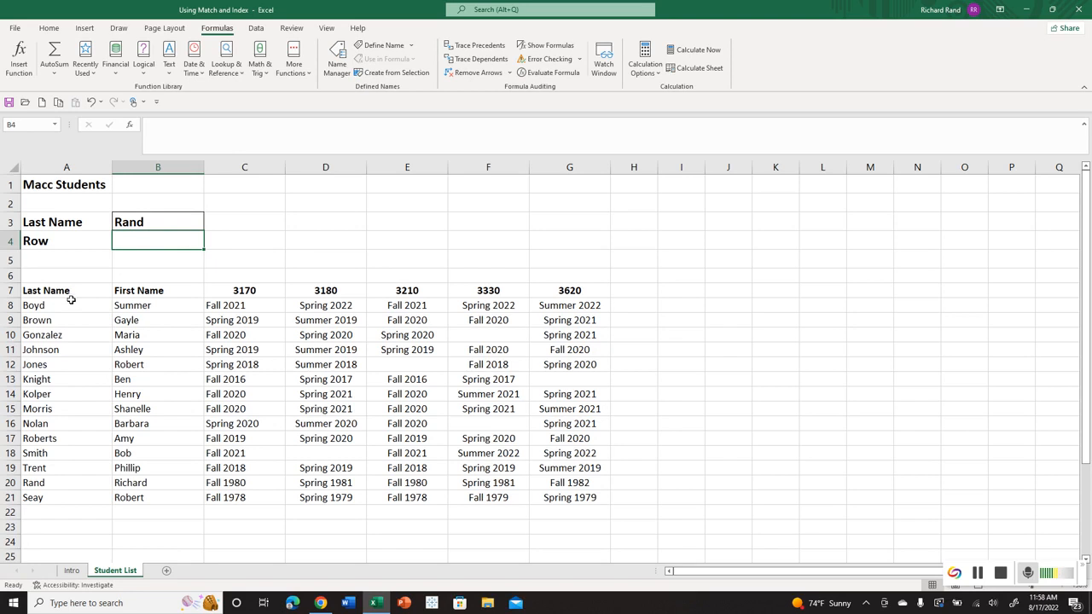
# Create named ranges for A7:G21 from the top row labels only, and check the list of defined names.
pyautogui.moveTo(75, 293); pyautogui.dragTo(547, 496)
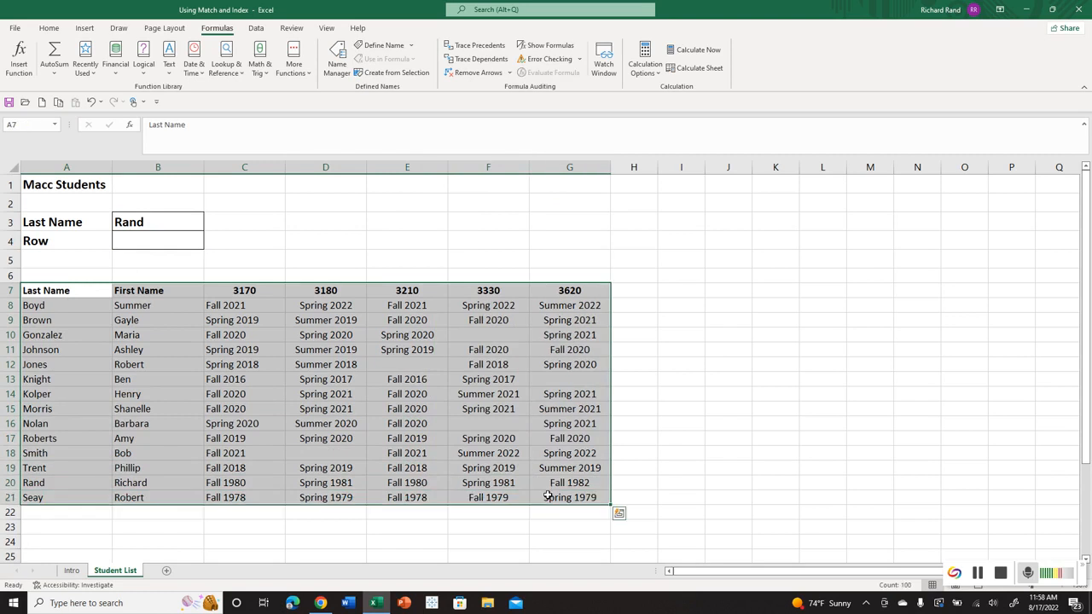
pyautogui.click(72, 290)
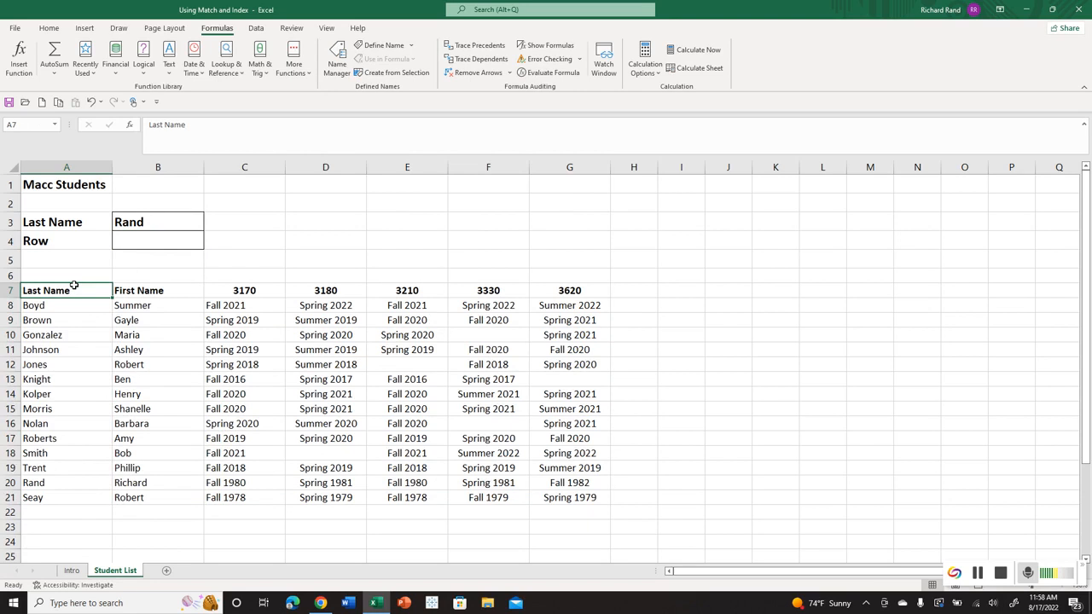
pyautogui.hotkey('ctrl', 'shift', 'Down')
pyautogui.hotkey('ctrl', 'shift', 'Right')
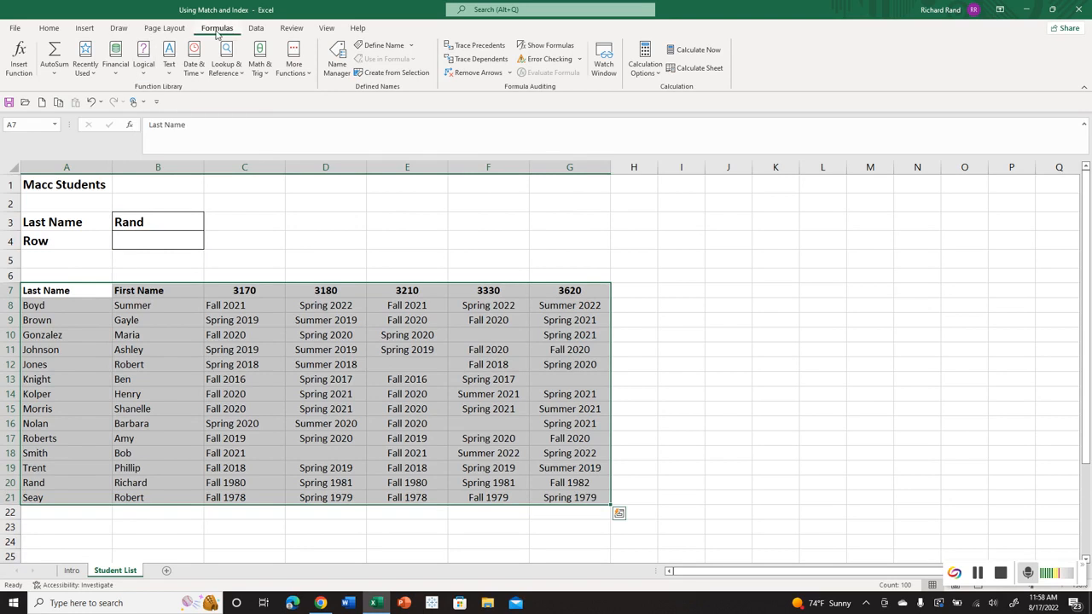
pyautogui.click(380, 75)
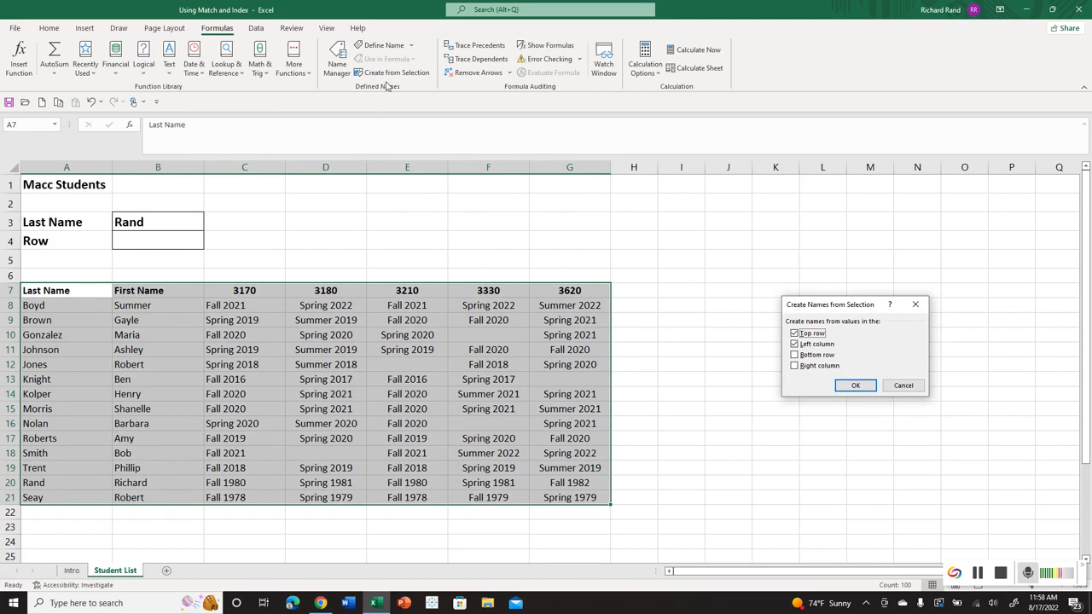
pyautogui.click(795, 345)
pyautogui.click(863, 390)
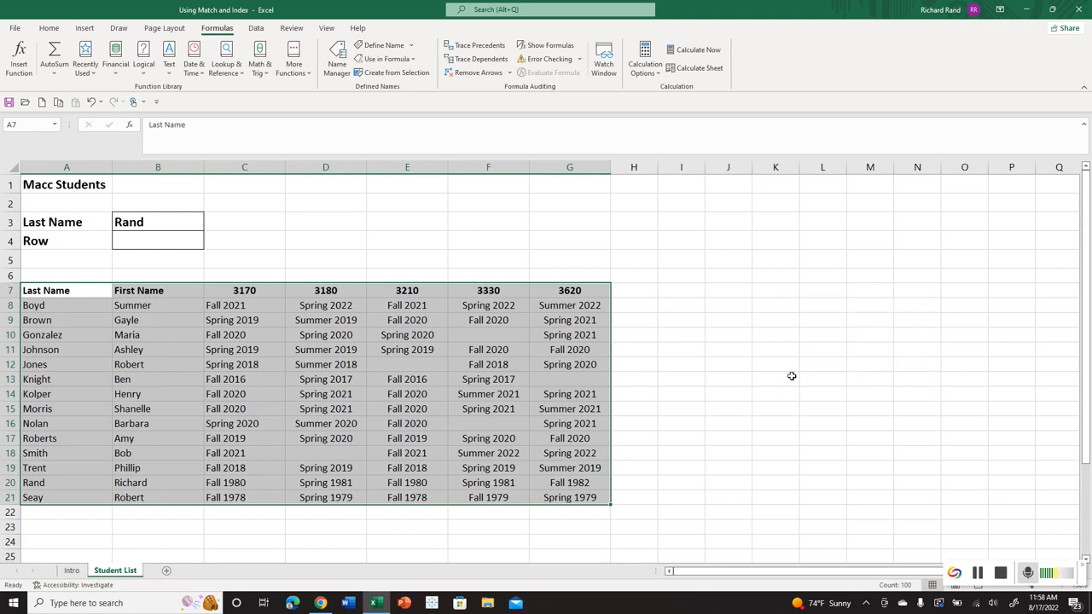
pyautogui.click(55, 126)
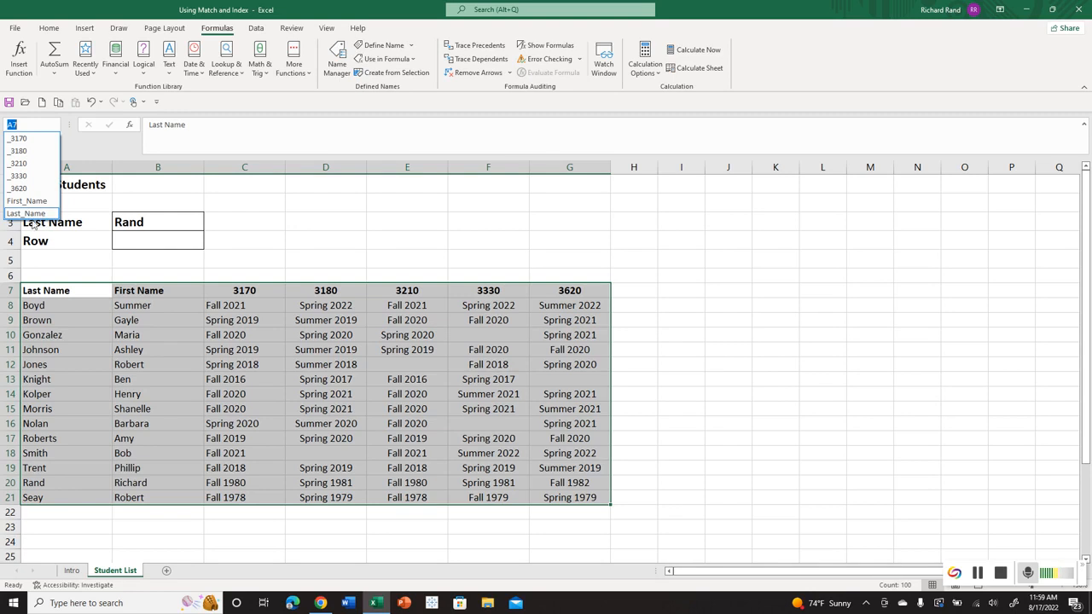
pyautogui.click(140, 244)
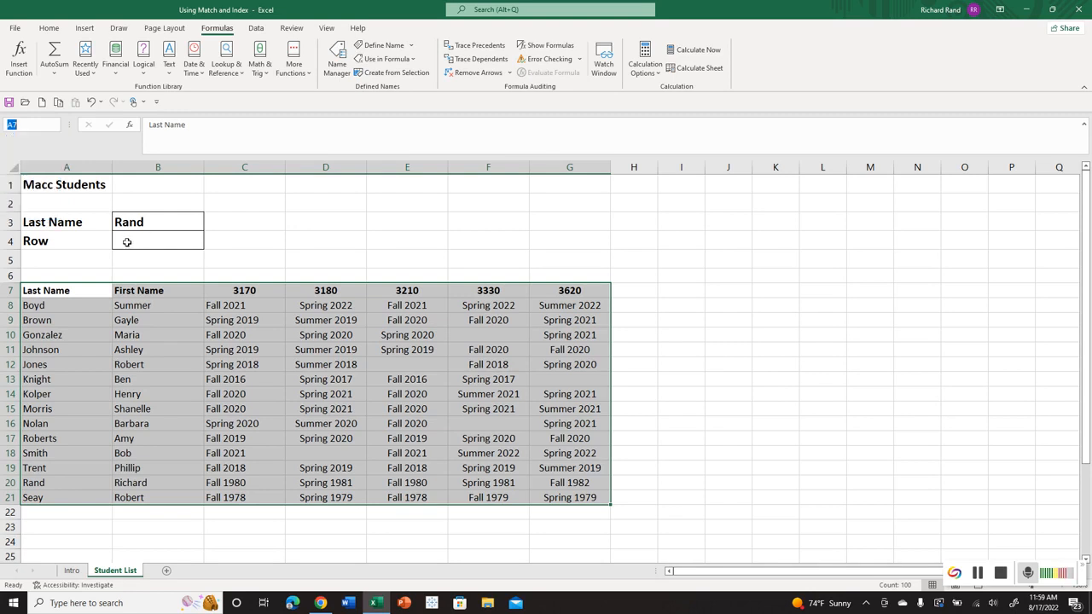
# Start a MATCH function in B4 with its arguments dialog, using B3 as the lookup value.
pyautogui.click(124, 242)
pyautogui.write('=')
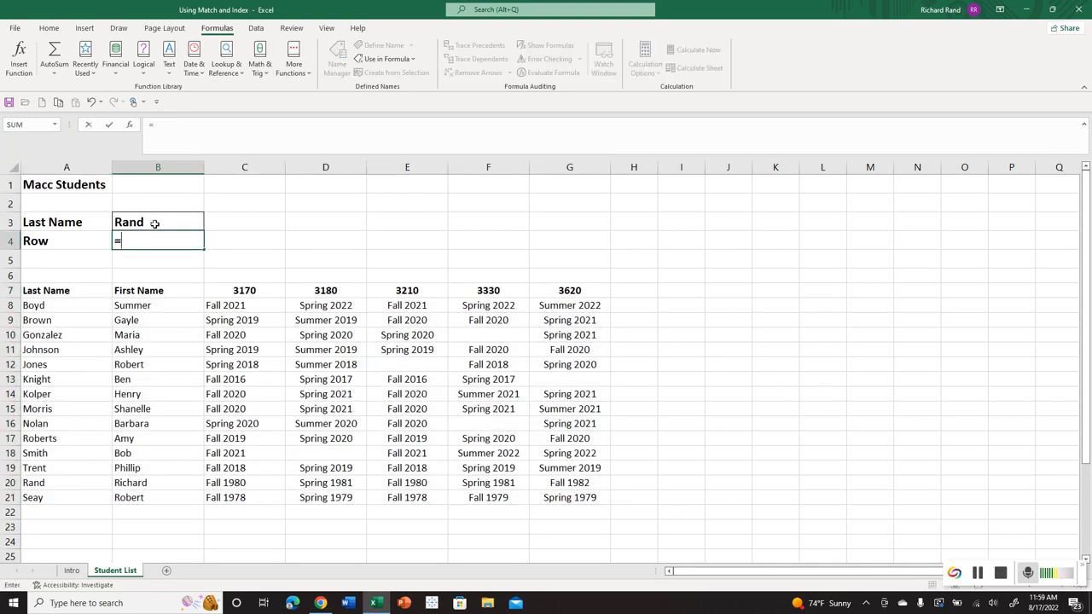
pyautogui.write('match')
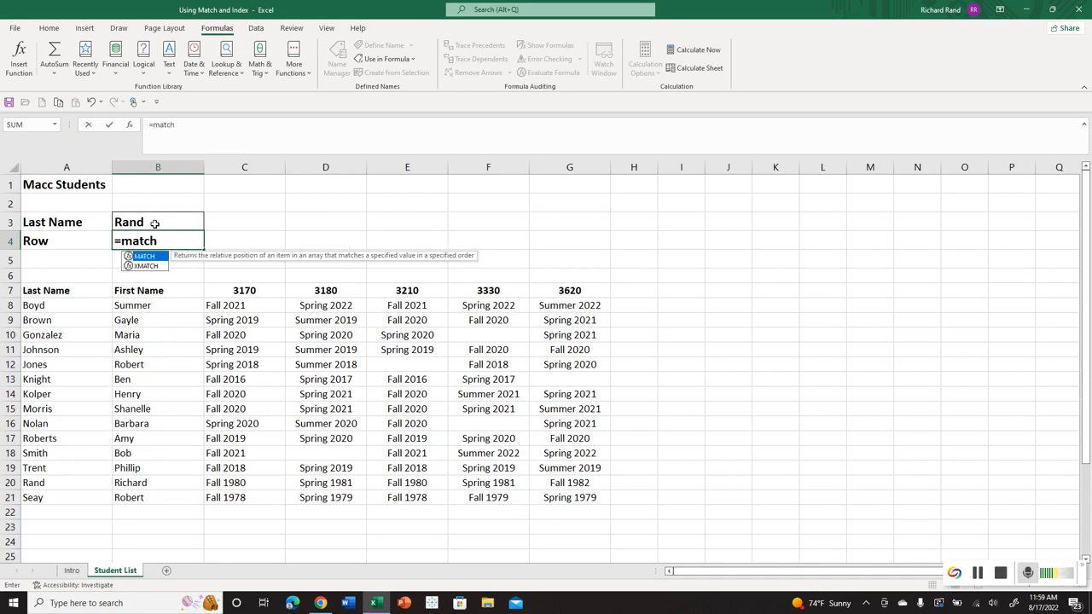
pyautogui.hotkey('ctrl', 'a')
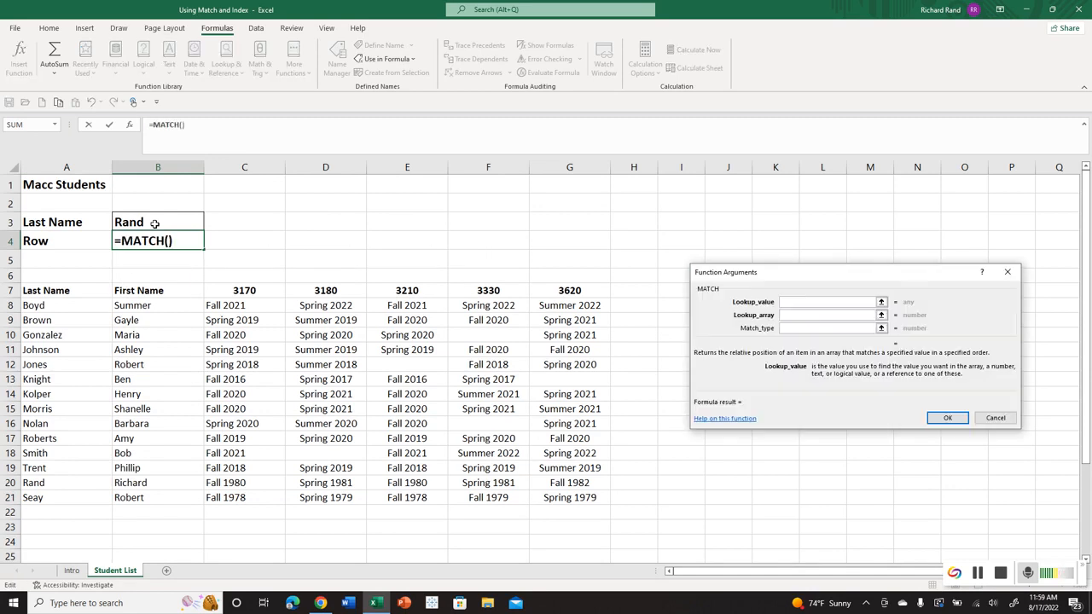
pyautogui.click(154, 223)
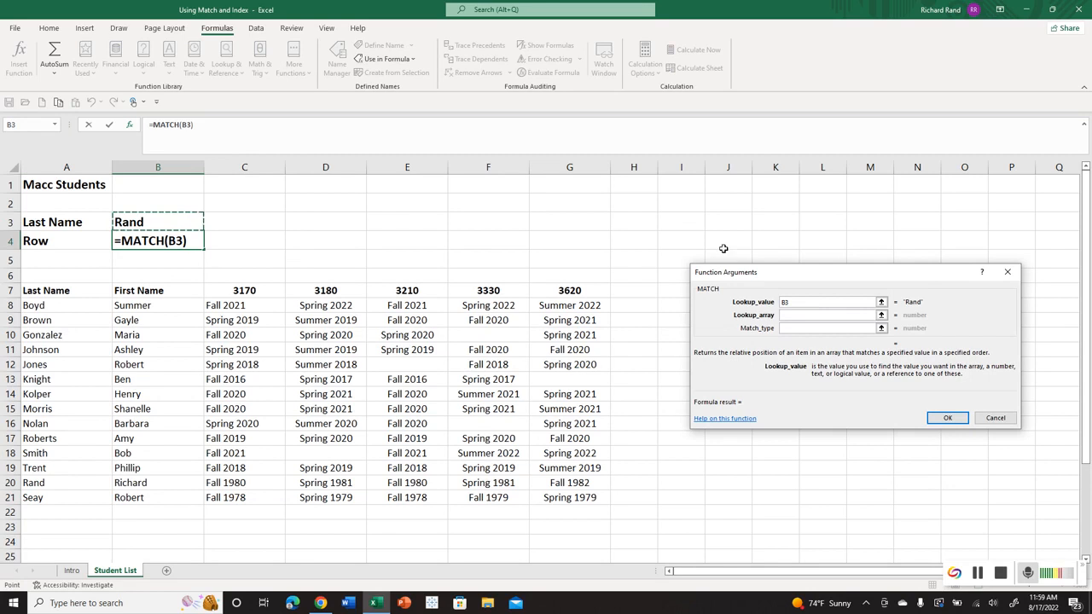
# Complete the MATCH function in B4 with the named range Last_Name as lookup array and match type 0.
pyautogui.click(793, 314)
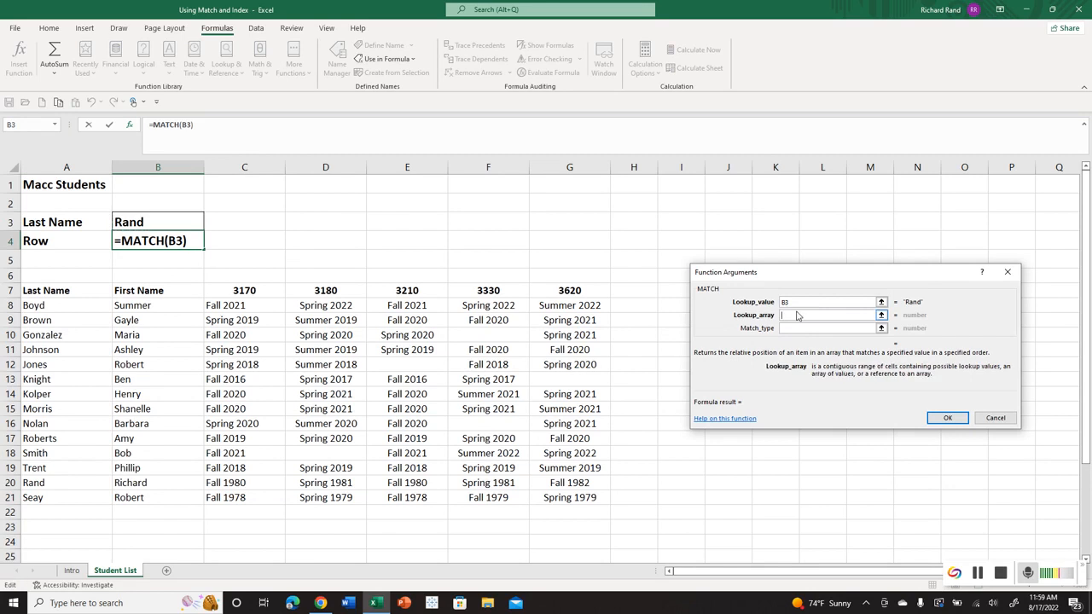
pyautogui.write('Last_Name')
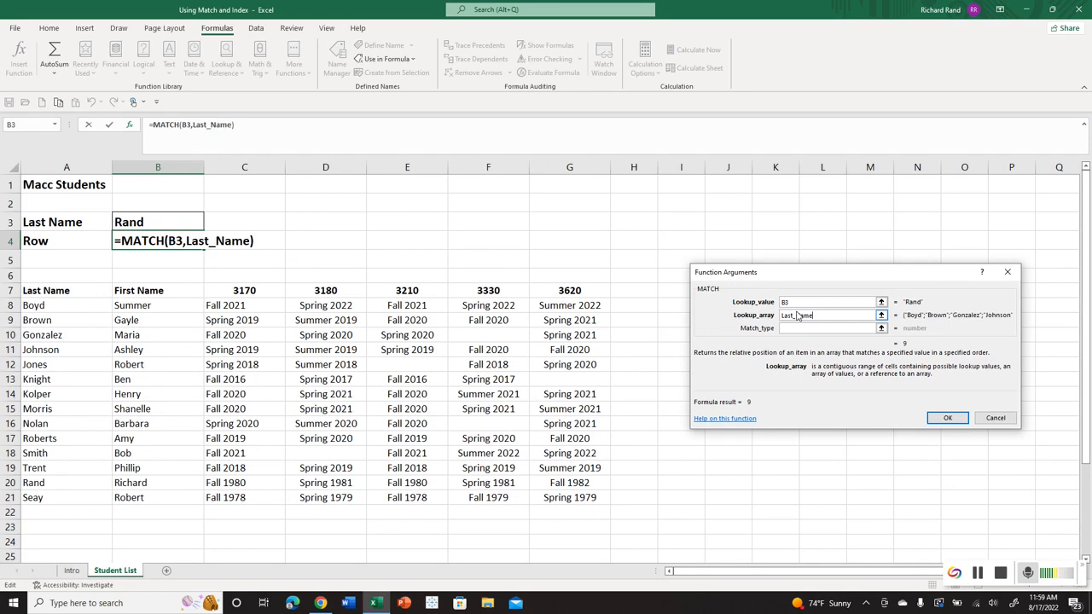
pyautogui.click(790, 330)
pyautogui.write('0')
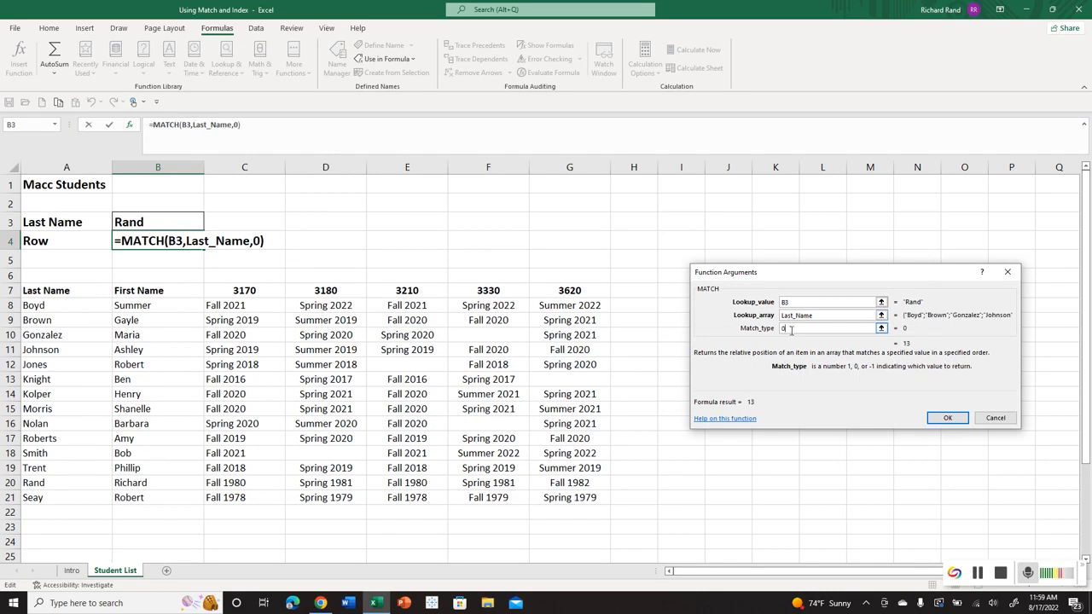
pyautogui.click(949, 418)
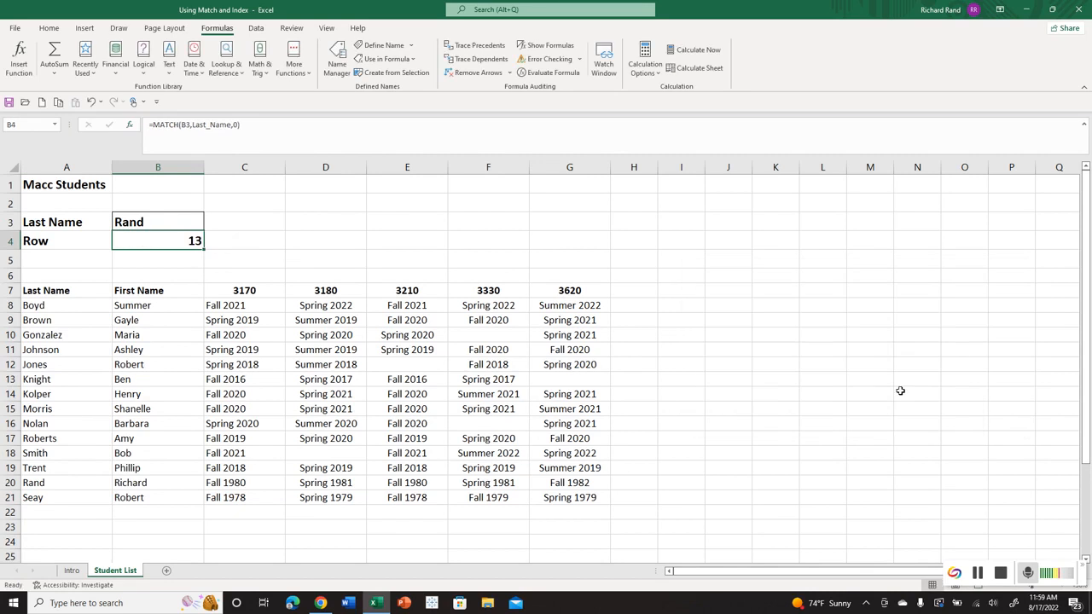
# Test the named-range lookup by entering the student last names from A9 and A11 in B3, one after the other.
pyautogui.click(170, 219)
pyautogui.write('Brown')
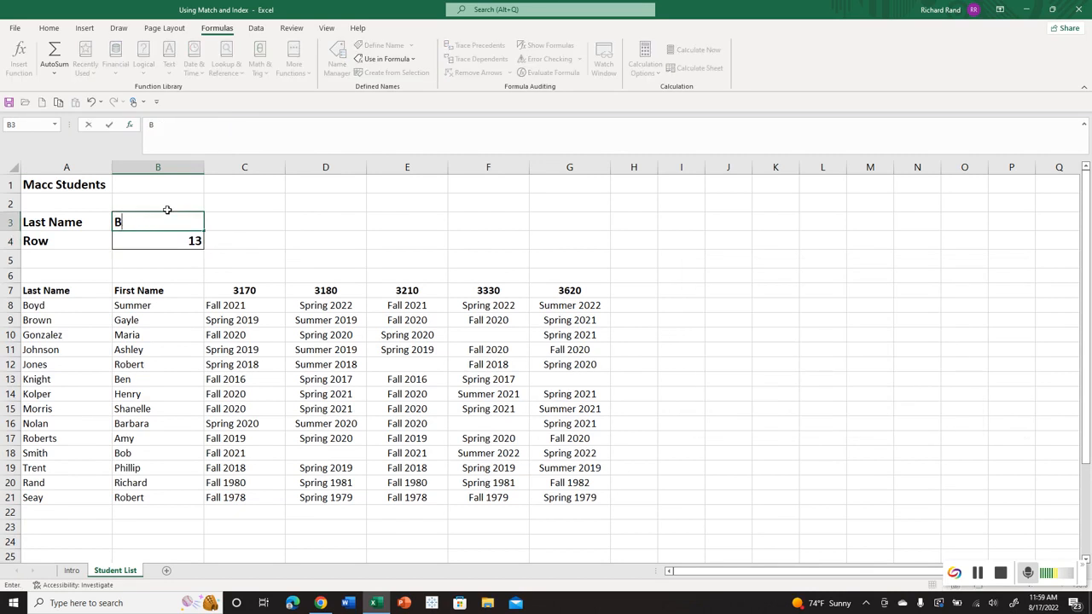
pyautogui.press('Return')
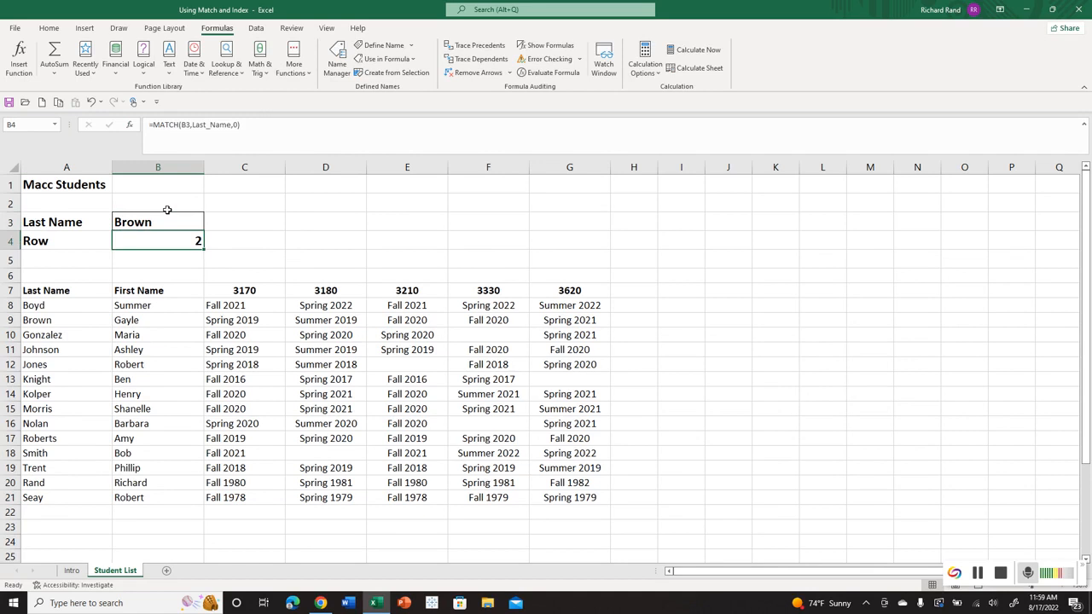
pyautogui.click(150, 221)
pyautogui.write('Z')
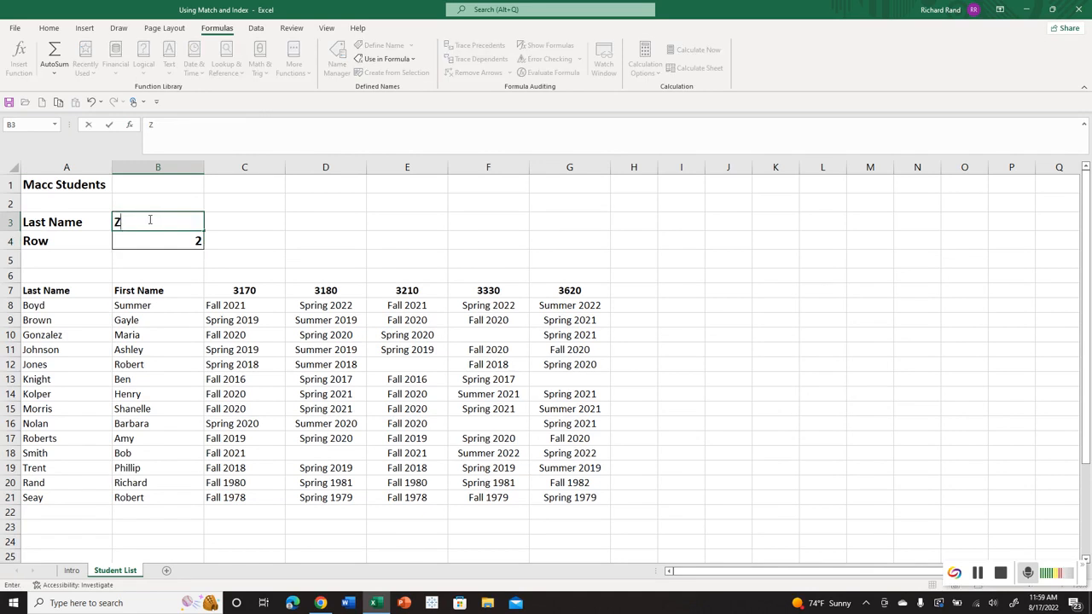
pyautogui.press('BackSpace')
pyautogui.write('Joh nso')
pyautogui.write('son')
pyautogui.press('Return')
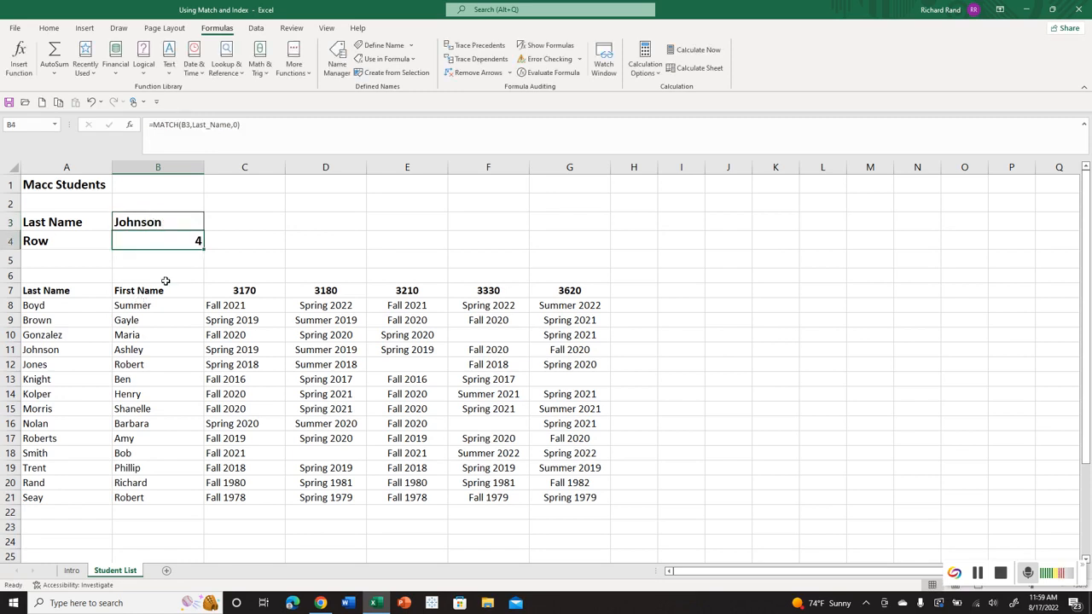
# Add a new student below the list, entering the last name in A22 and the first name in B22.
pyautogui.click(87, 510)
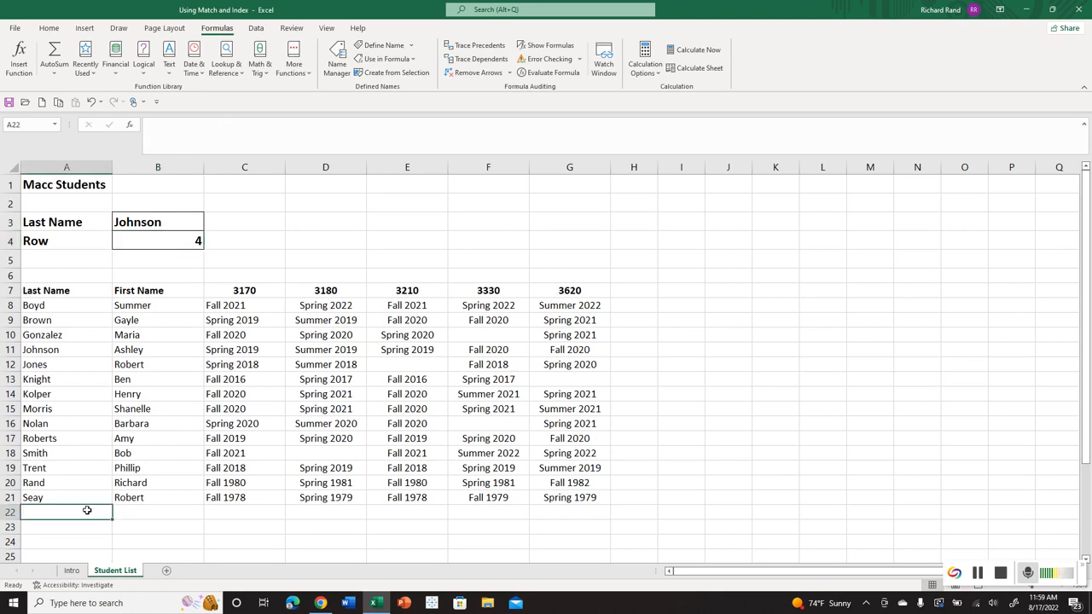
pyautogui.write('Dav')
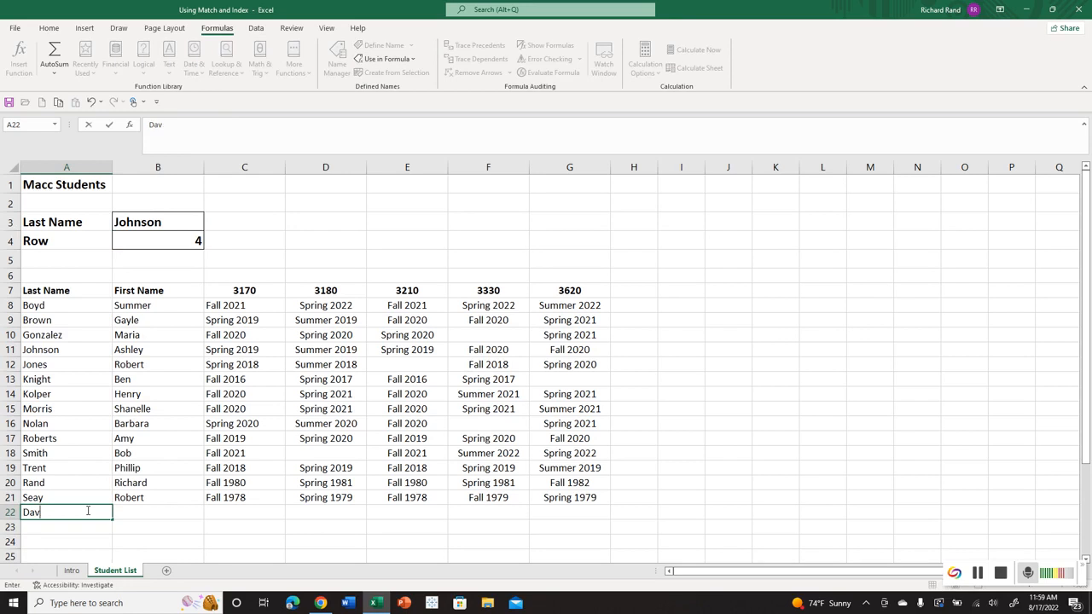
pyautogui.write('is')
pyautogui.press('Tab')
pyautogui.write('Ann')
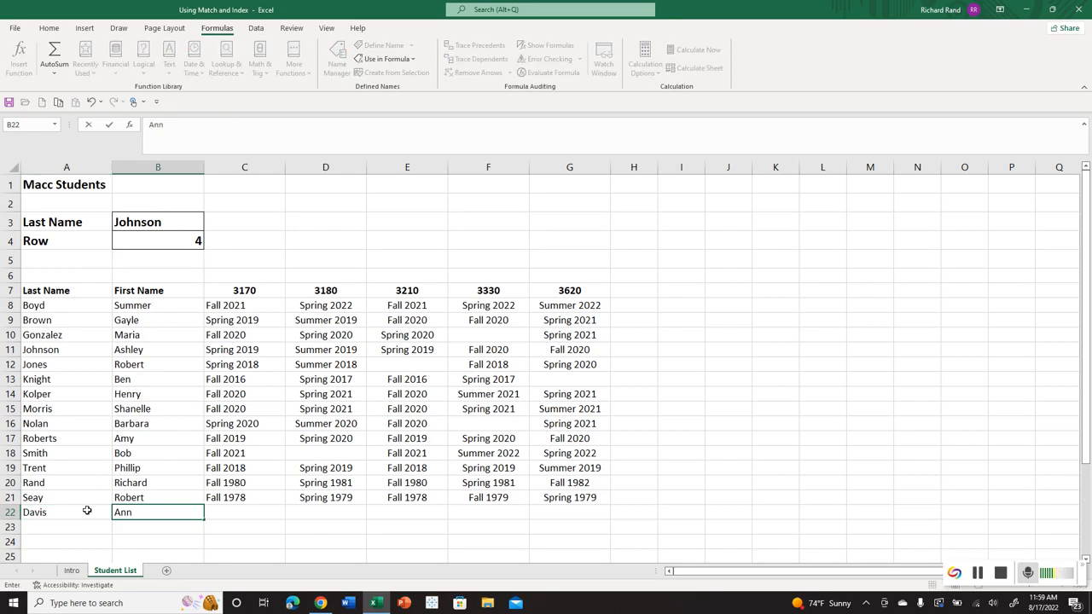
pyautogui.click(239, 453)
pyautogui.click(237, 439)
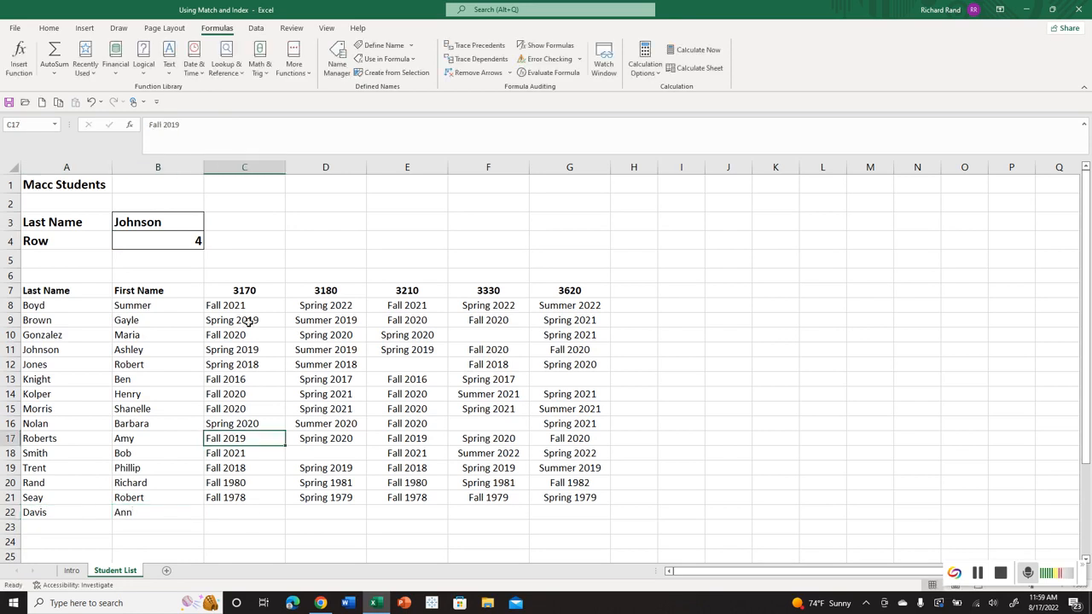
# Look up the new student by entering the last name from A22 in B3, and clear A22:B22.
pyautogui.click(158, 222)
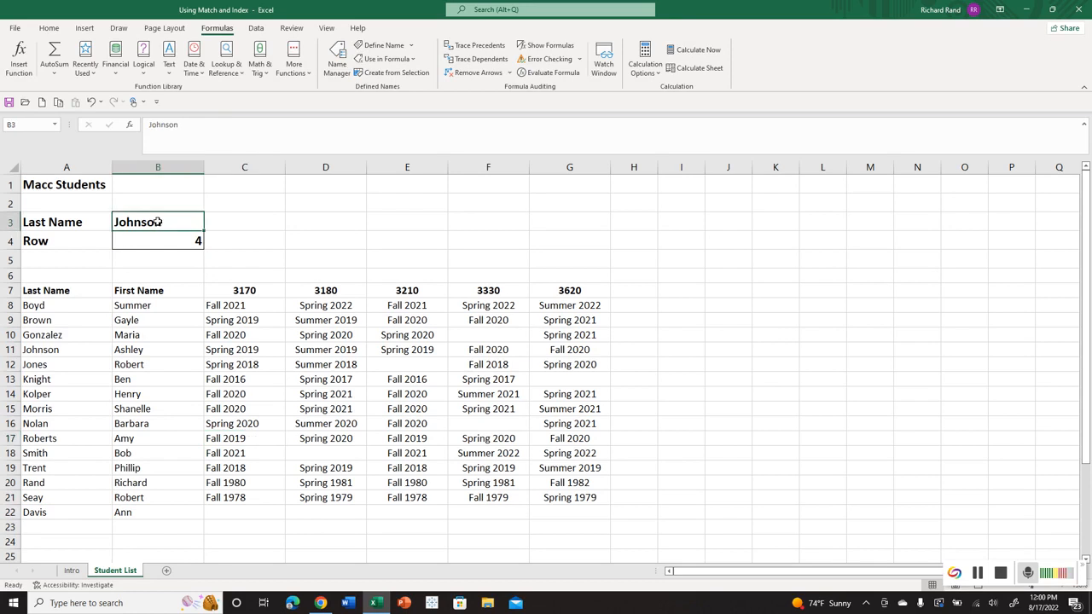
pyautogui.write('Davis')
pyautogui.press('Return')
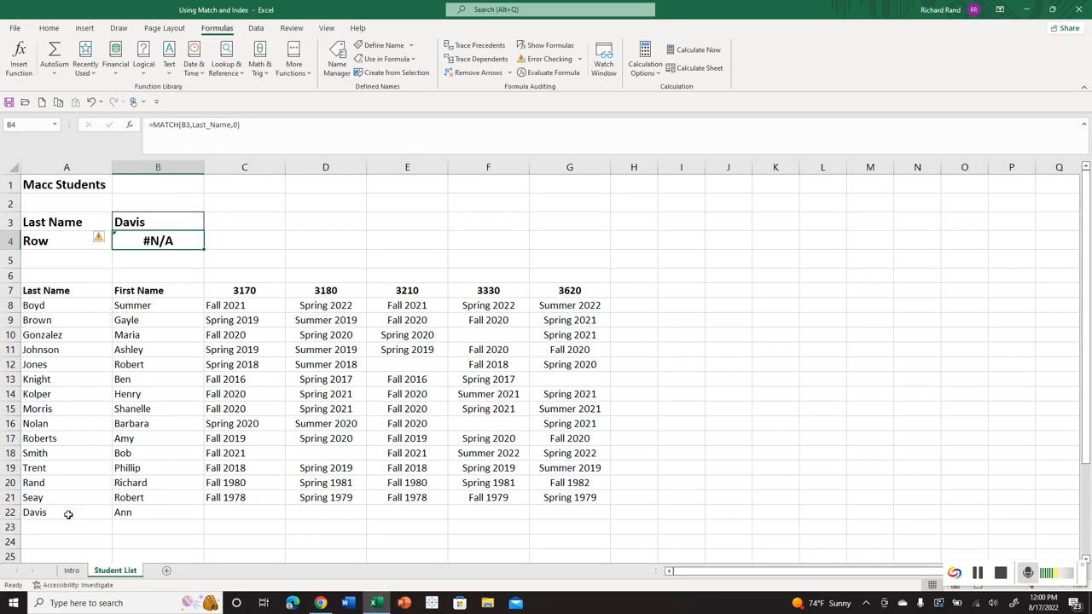
pyautogui.moveTo(81, 514); pyautogui.dragTo(124, 515)
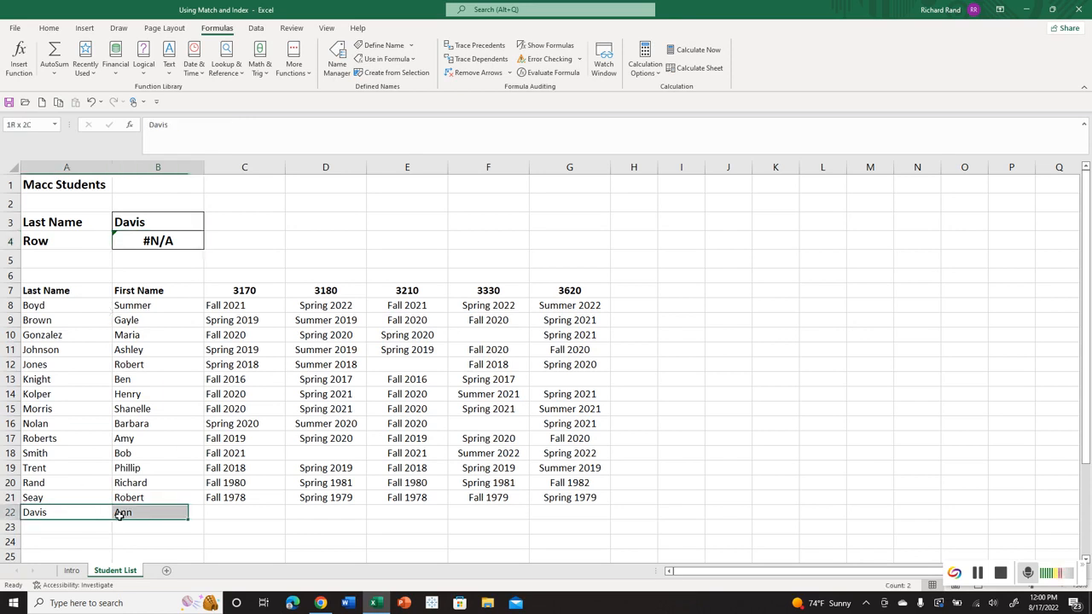
pyautogui.press('Delete')
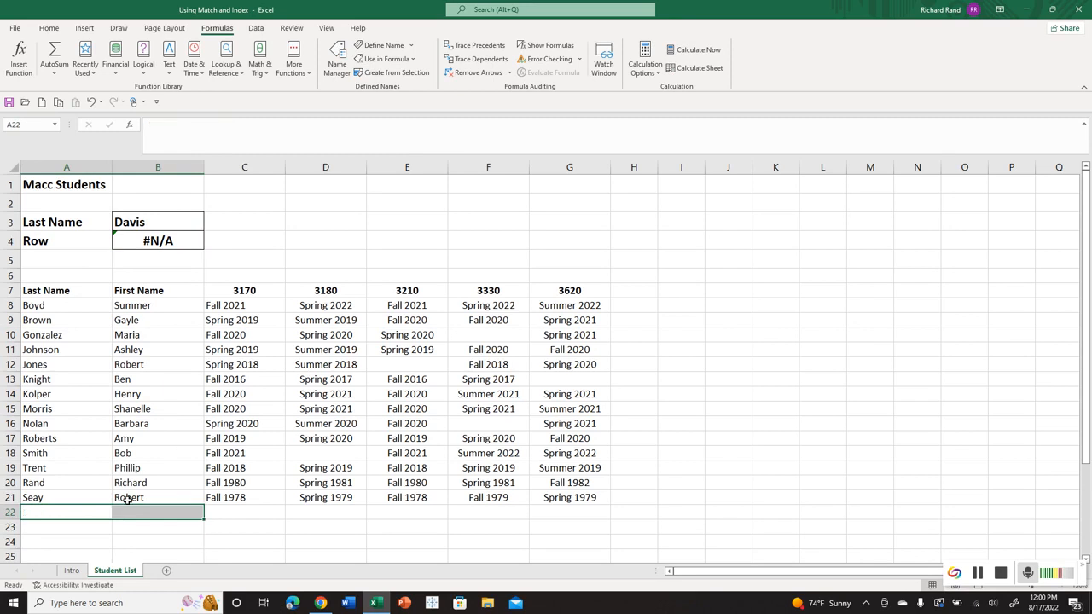
# Convert the student list in $A$7:$G$21 into a table with headers.
pyautogui.click(132, 337)
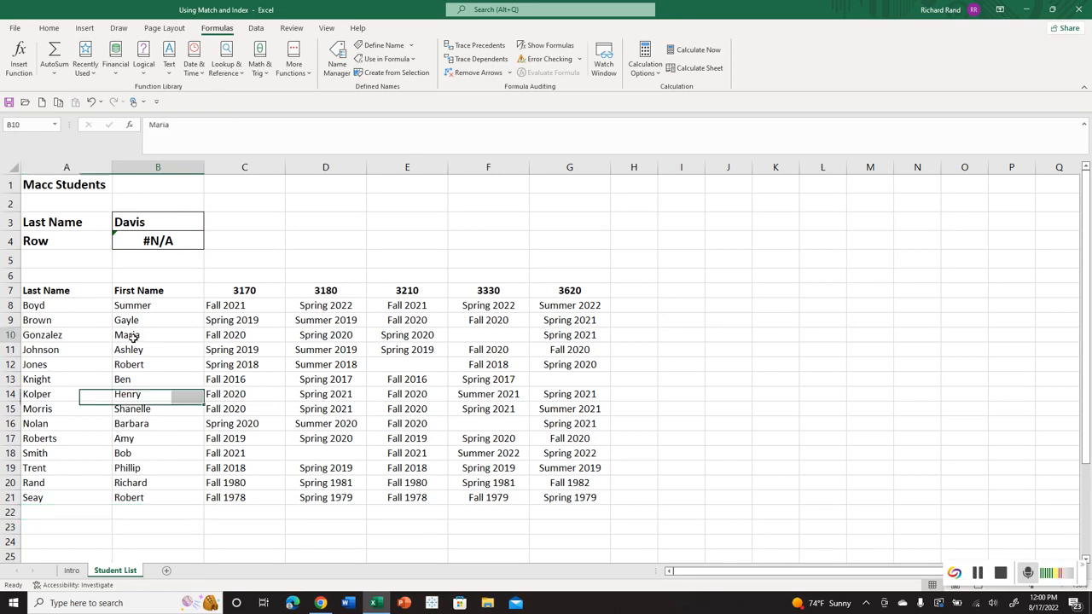
pyautogui.click(85, 28)
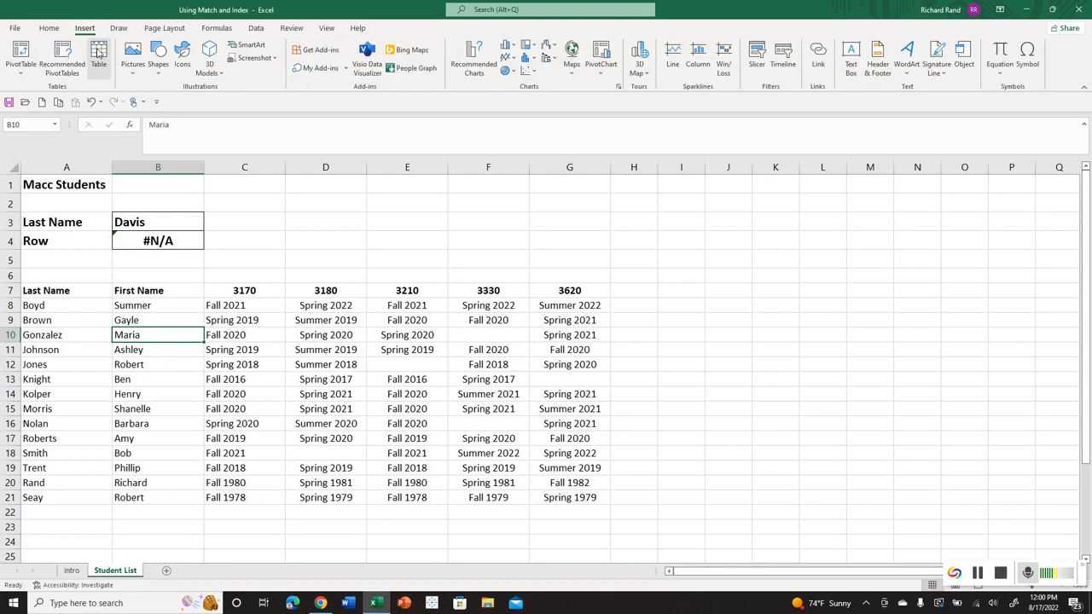
pyautogui.click(98, 53)
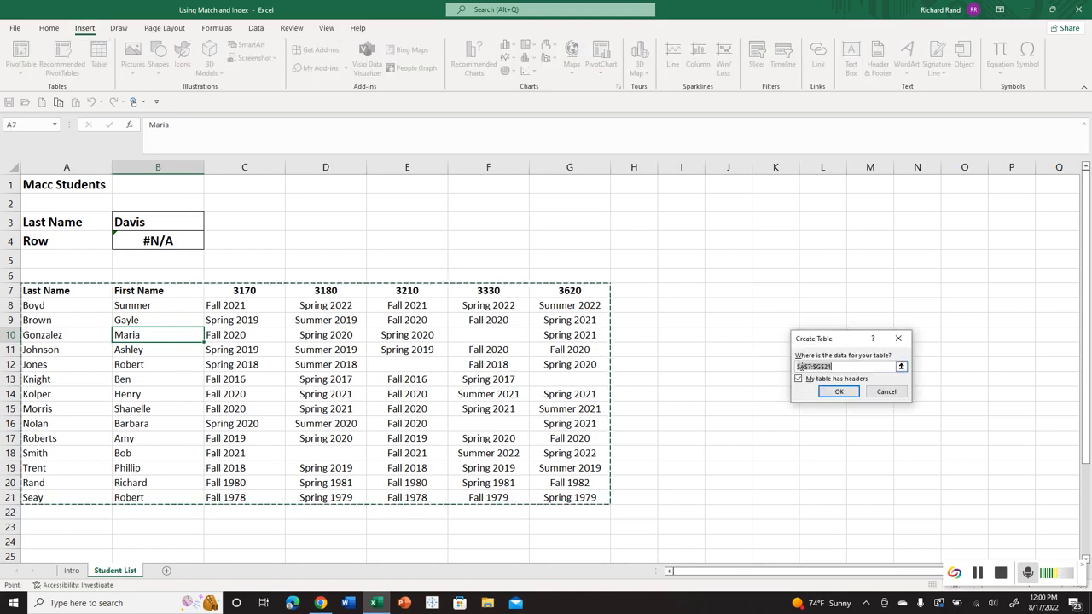
pyautogui.click(838, 391)
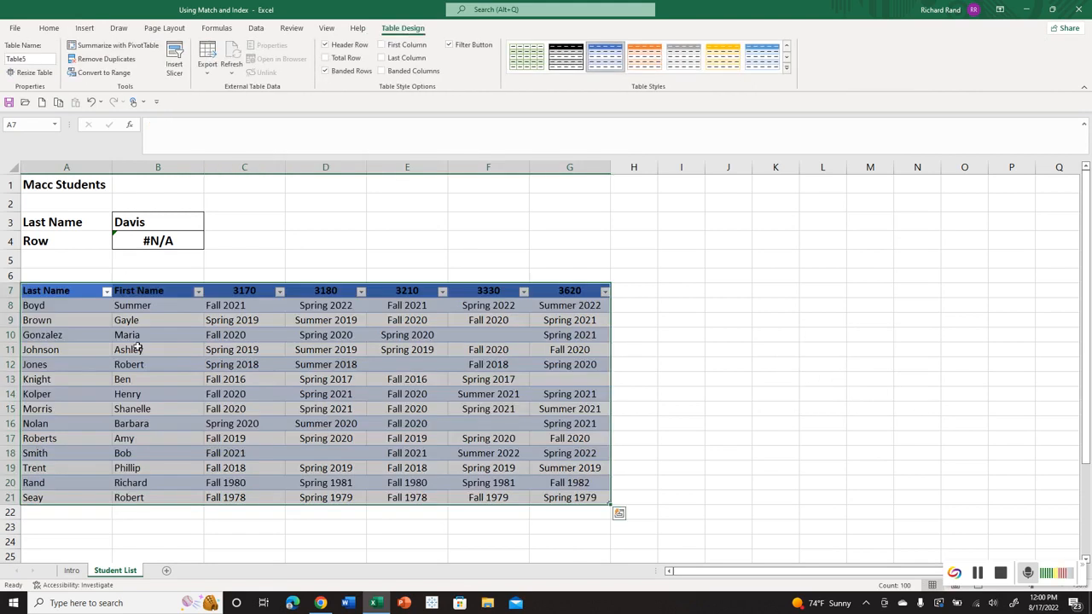
pyautogui.click(137, 349)
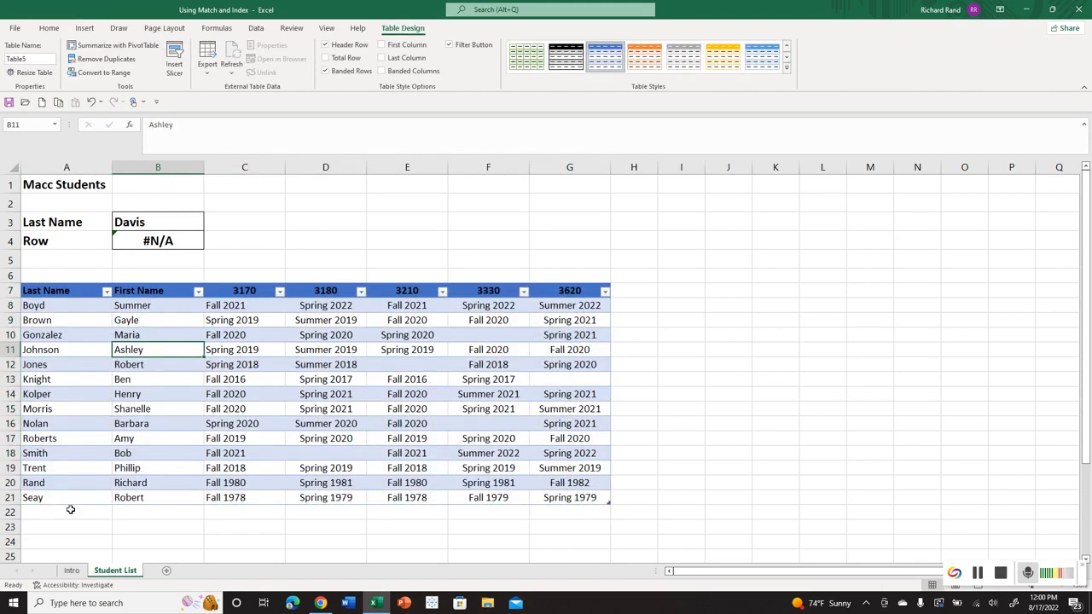
# Add two new students directly below the table by entering their last names in A22 and A23.
pyautogui.click(71, 509)
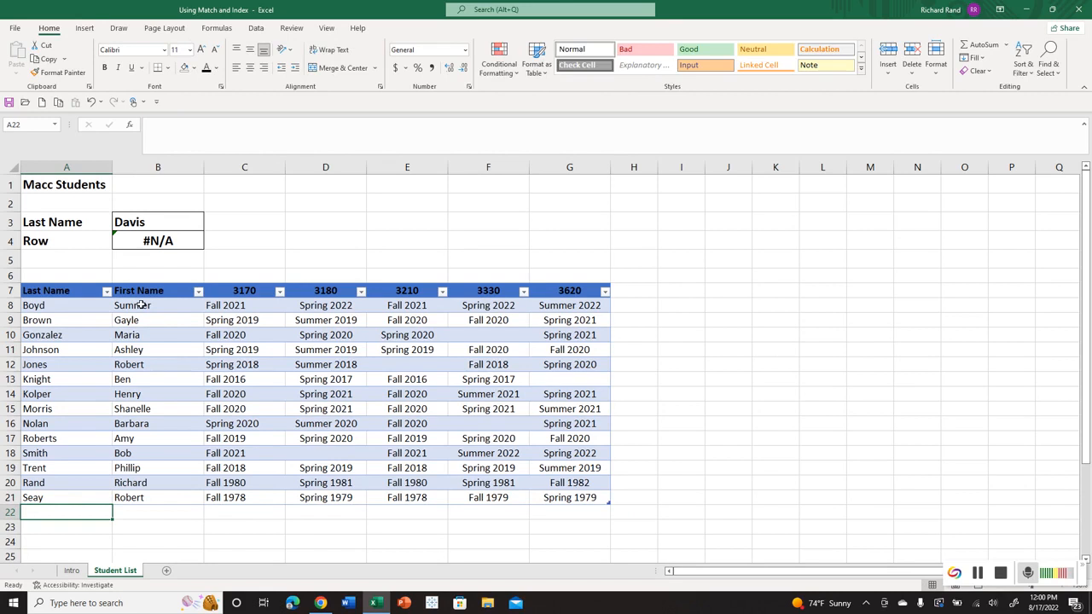
pyautogui.write('Davis')
pyautogui.press('Tab')
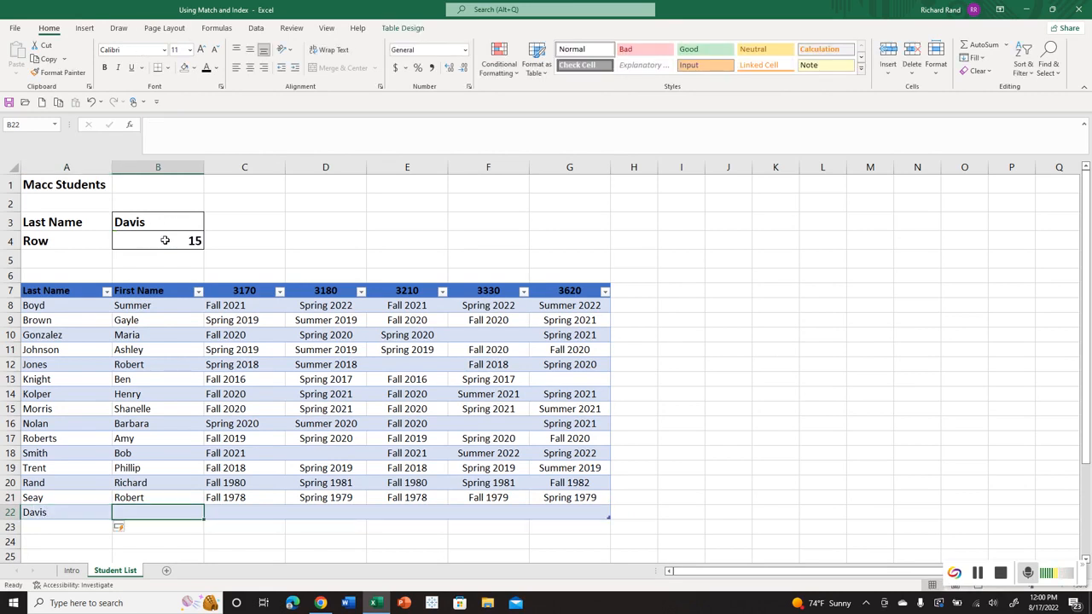
pyautogui.click(59, 523)
pyautogui.write('How')
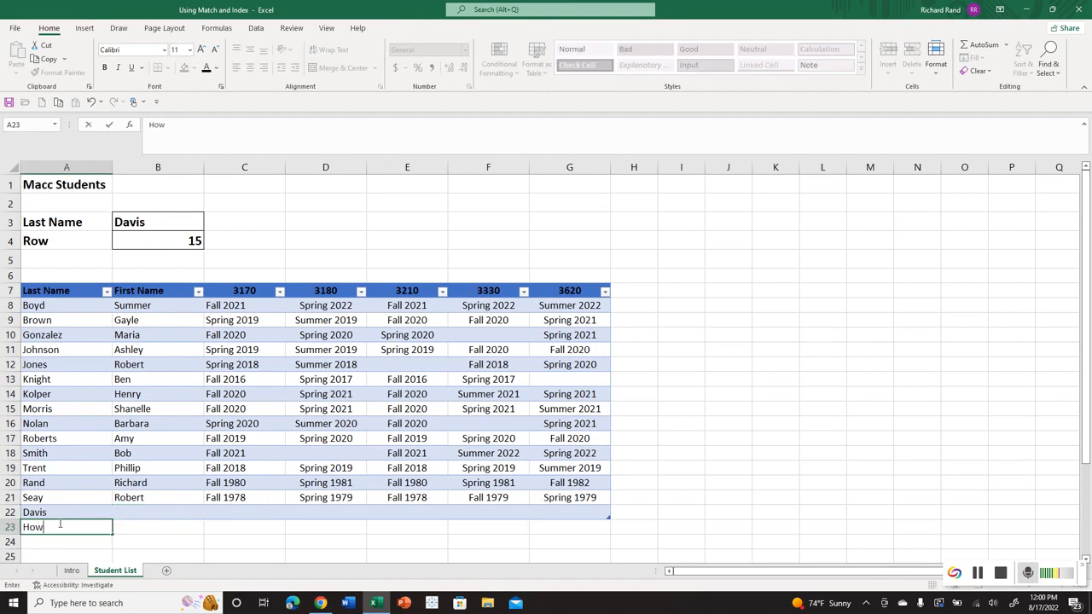
pyautogui.write('ard')
pyautogui.press('Return')
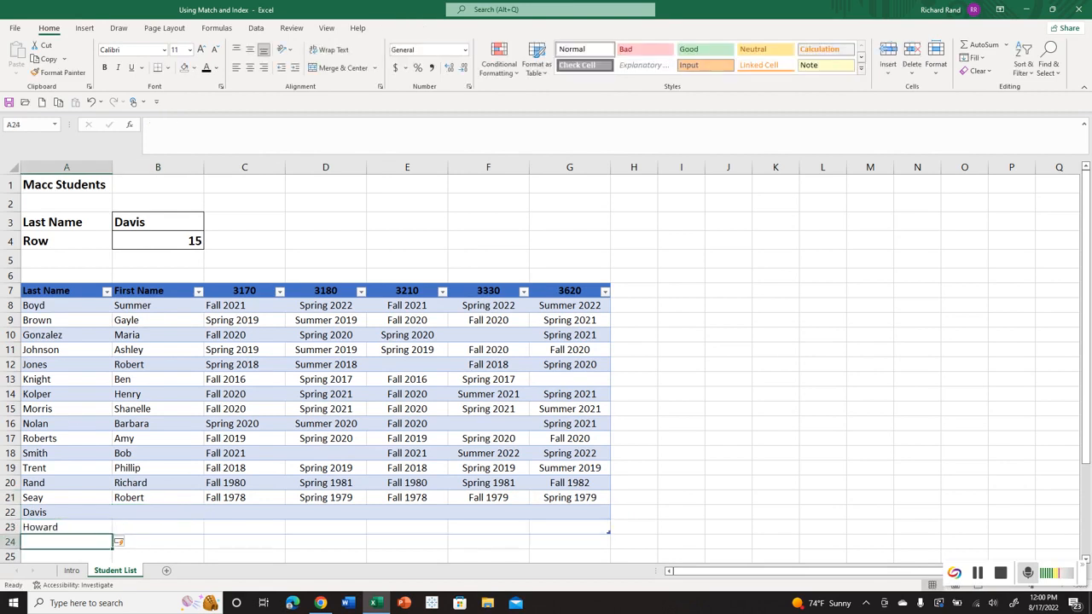
# Look up the second added student by entering the last name from A23 in B3.
pyautogui.click(152, 223)
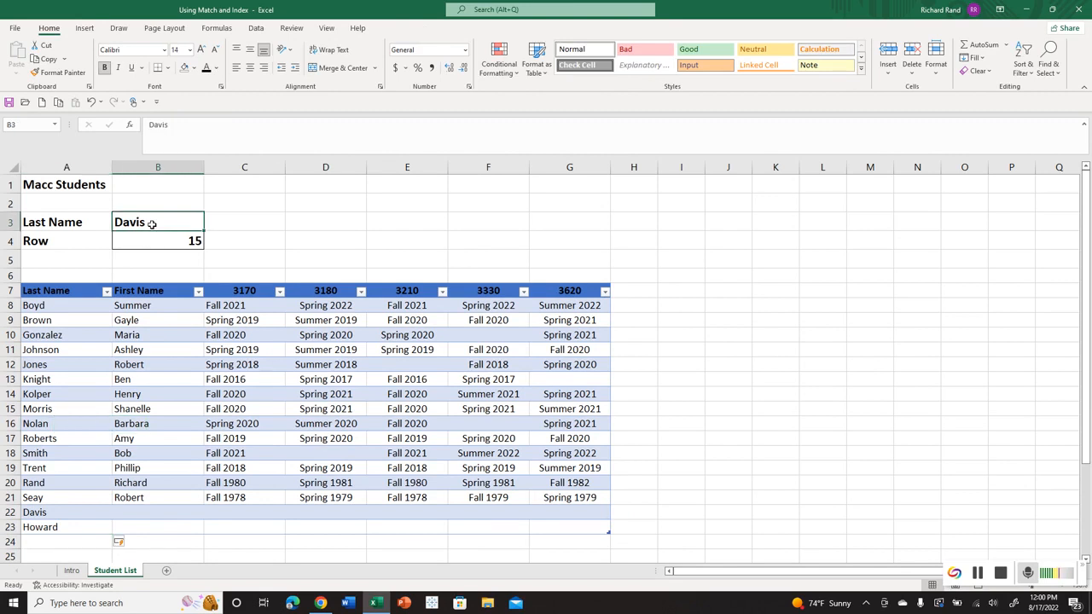
pyautogui.write('Howard')
pyautogui.press('Return')
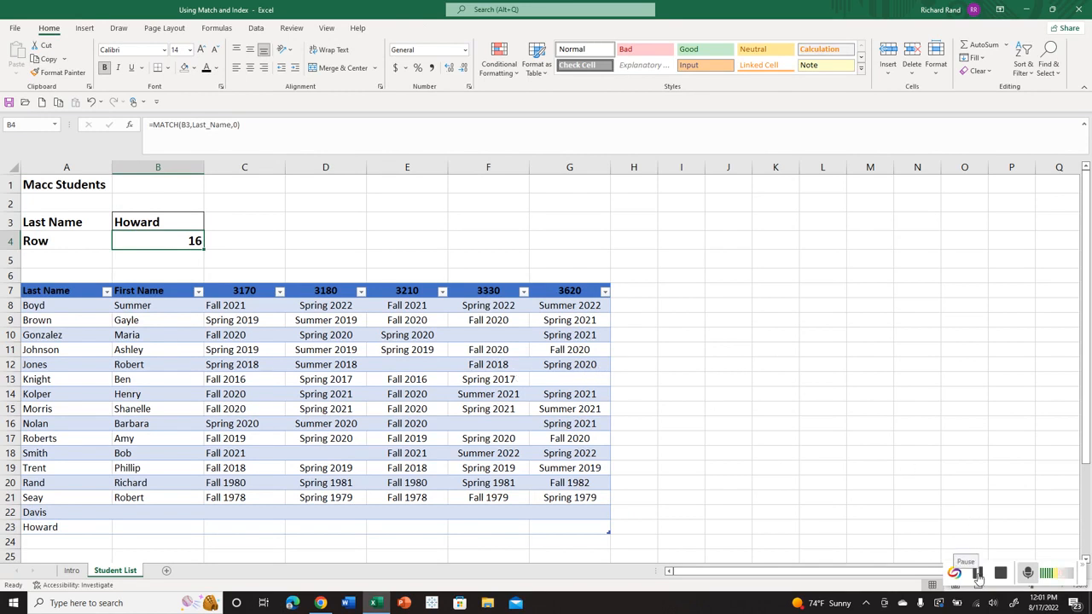
pyautogui.click(978, 577)
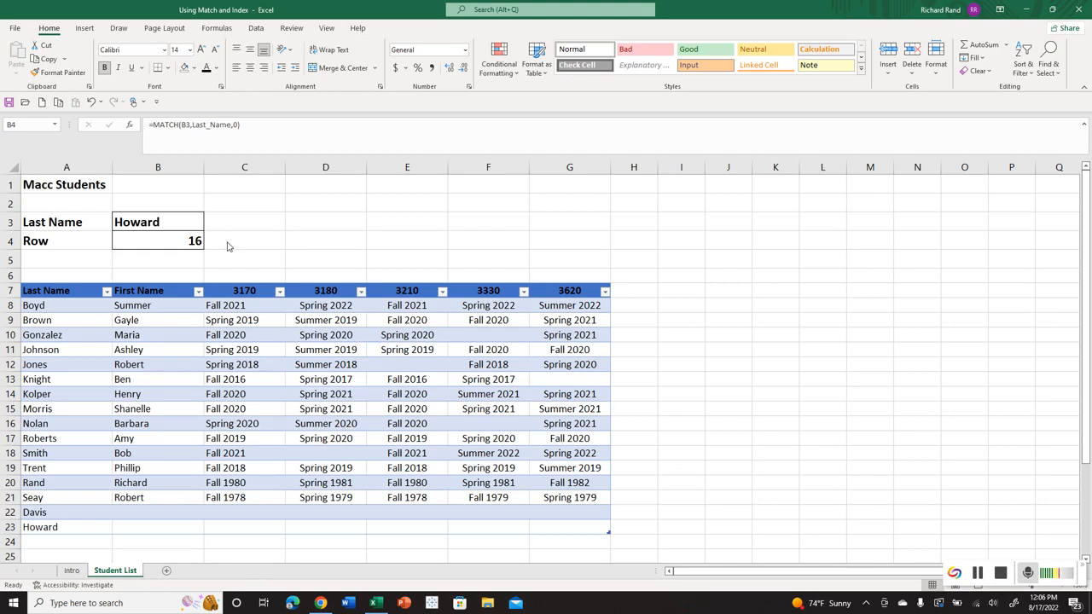
# Clear the MATCH formula from B4 and the last name from B3.
pyautogui.click(160, 239)
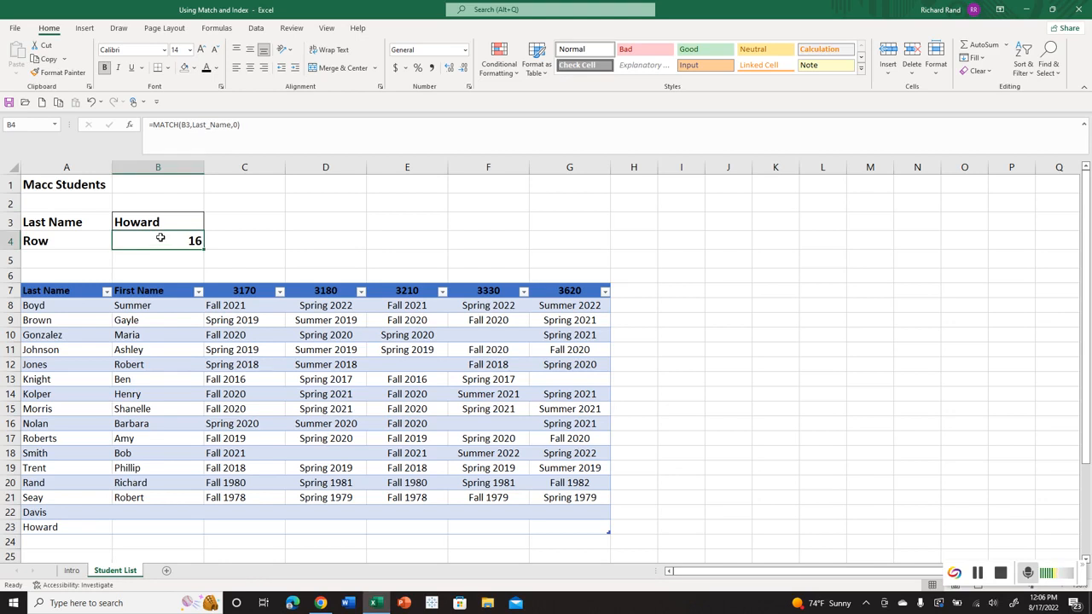
pyautogui.press('Delete')
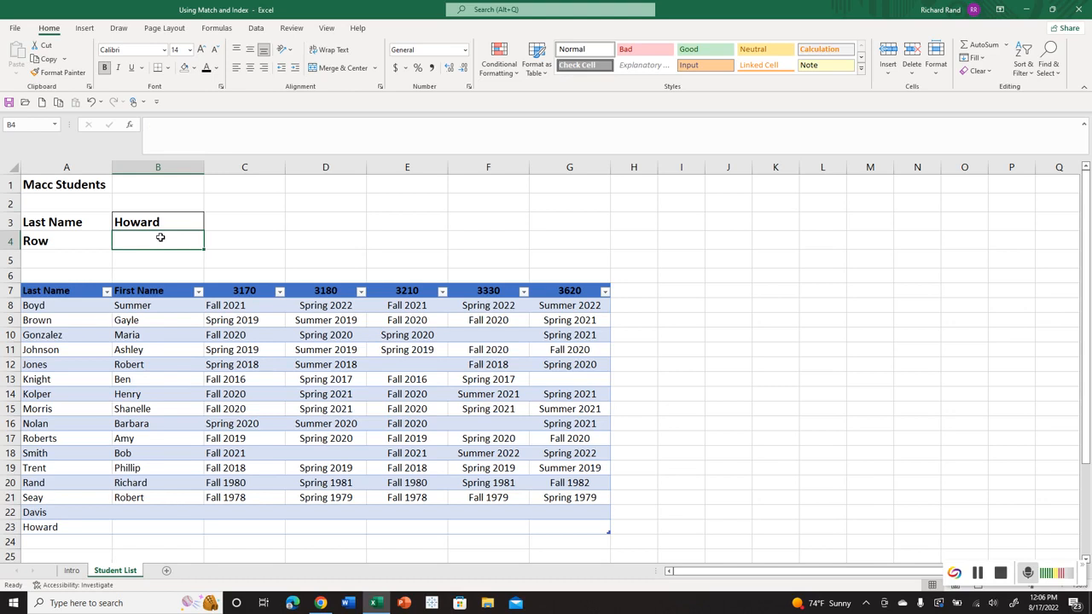
pyautogui.press('Up')
pyautogui.press('Delete')
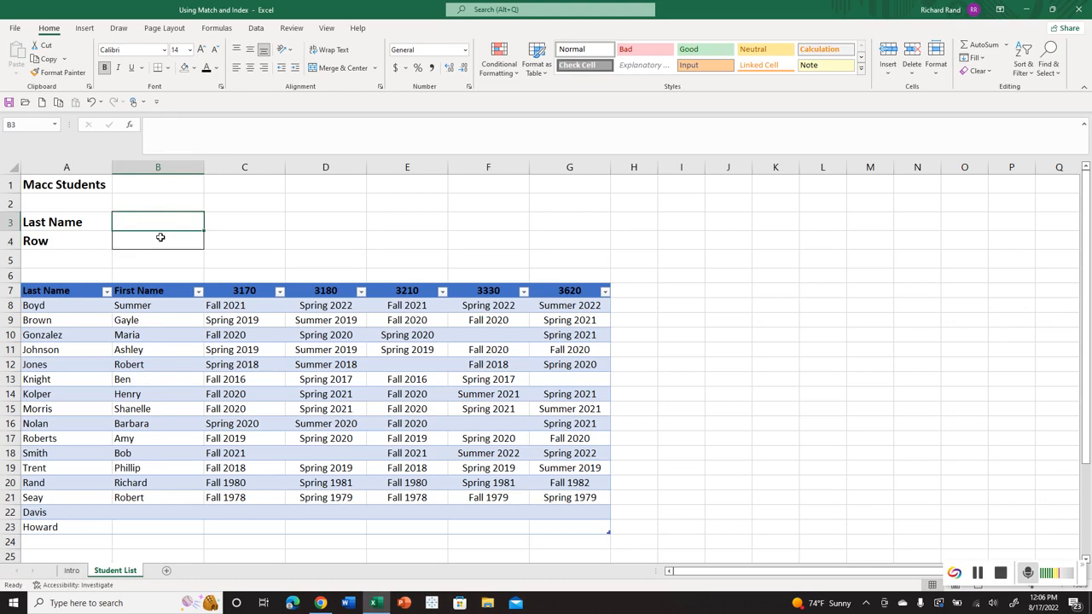
# Begin an INDEX formula in B4.
pyautogui.click(161, 237)
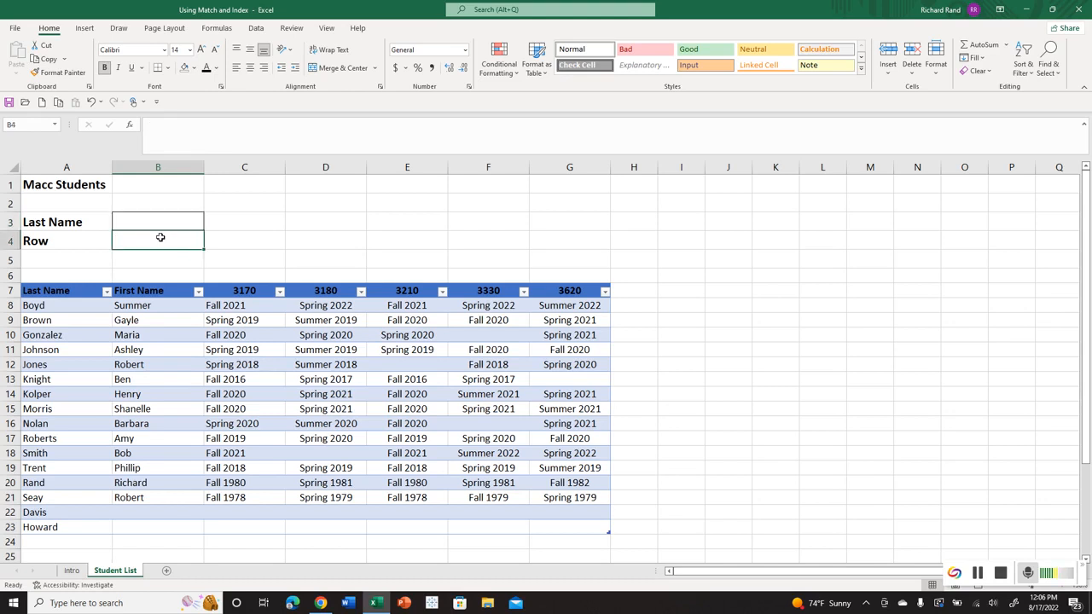
pyautogui.write('=')
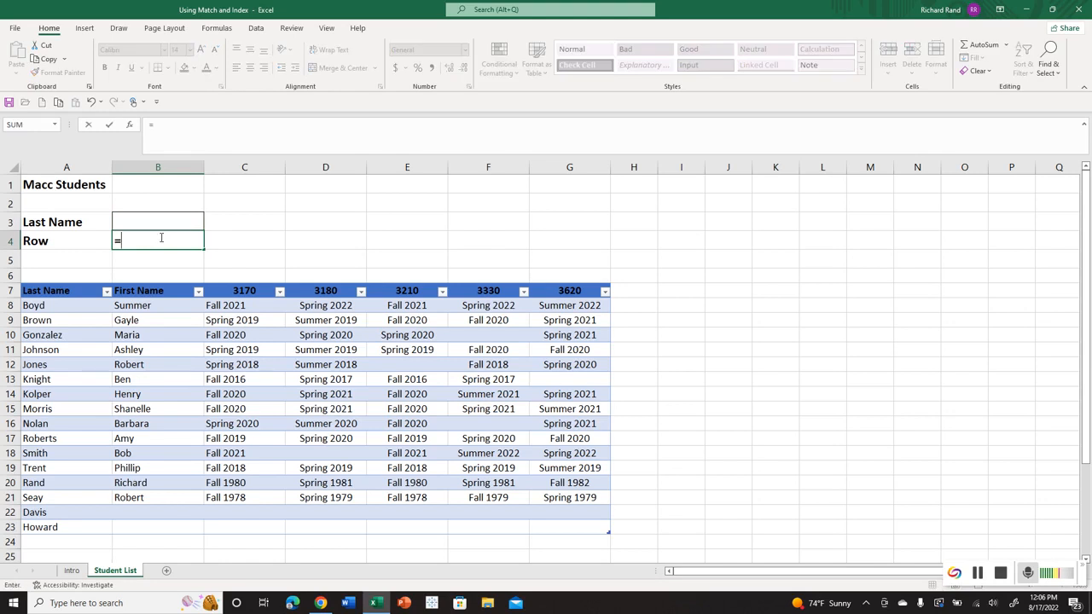
pyautogui.write('index')
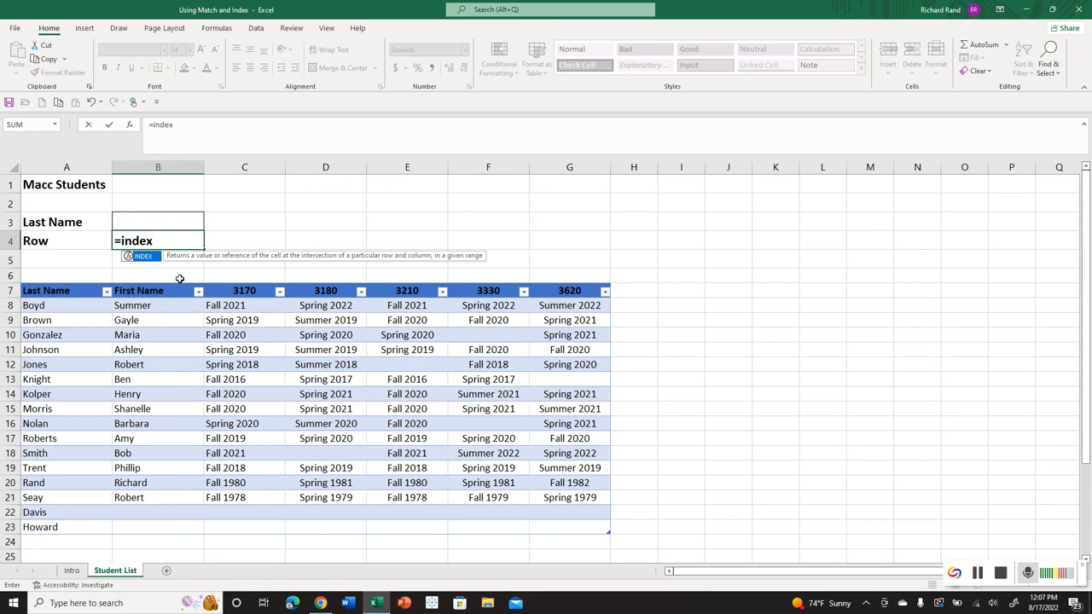
pyautogui.hotkey('ctrl', 'a')
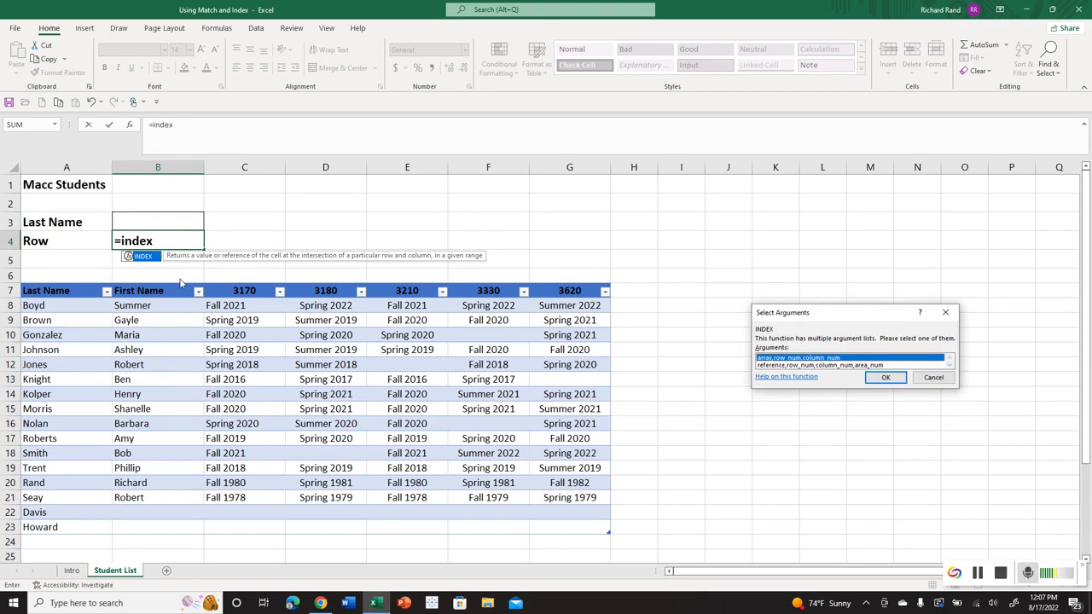
pyautogui.moveTo(831, 314); pyautogui.dragTo(716, 196)
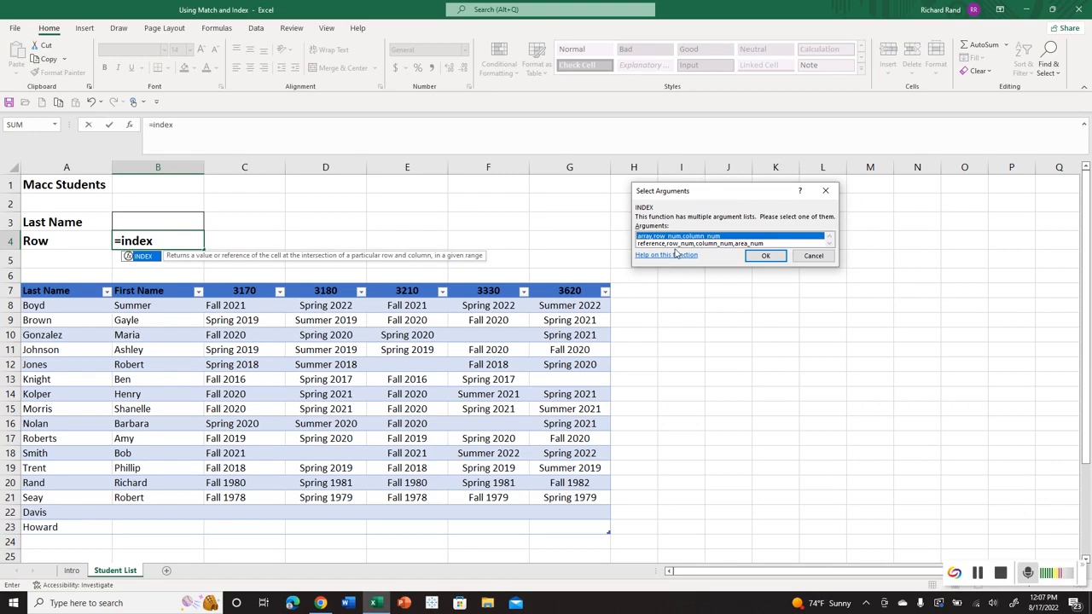
pyautogui.click(815, 255)
# Complete the B4 formula as =INDEX(Table5[#All],2,4), using the whole table A7:G23 as the array, and compare it with D8.
pyautogui.click(185, 243)
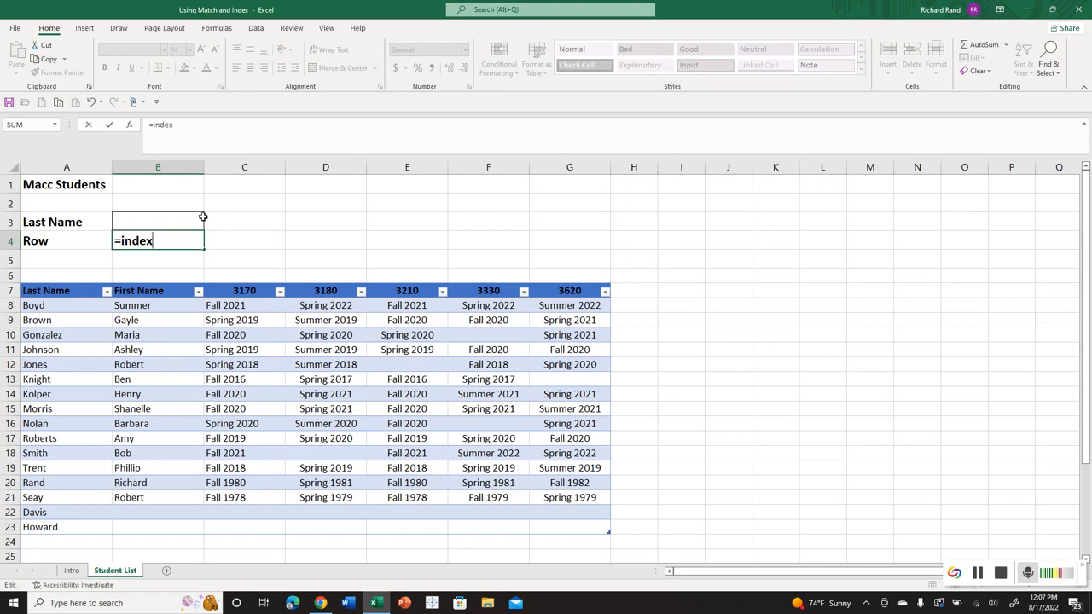
pyautogui.write('(')
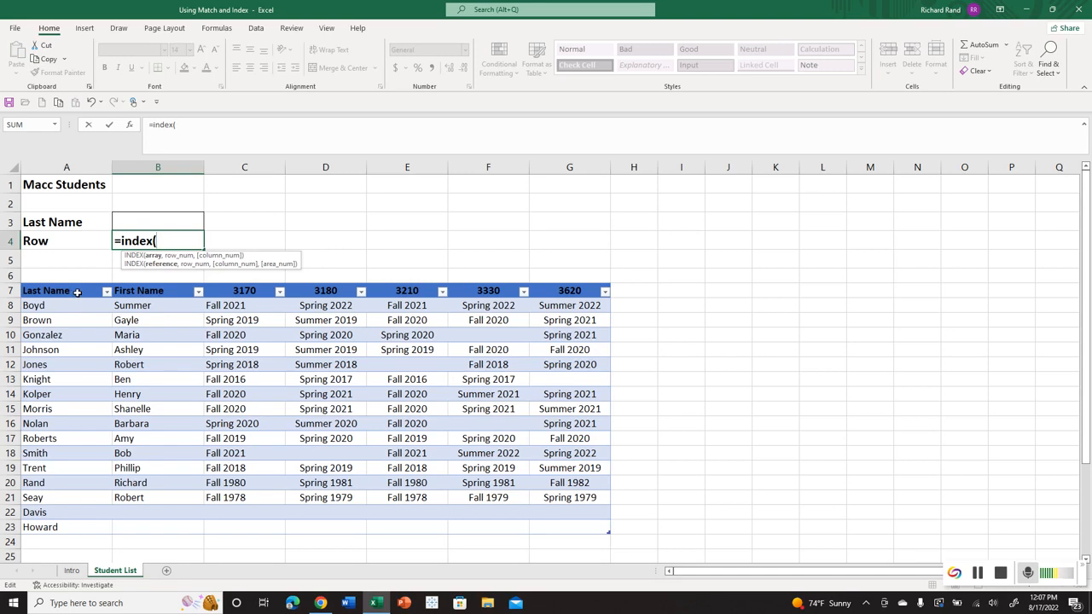
pyautogui.moveTo(75, 291); pyautogui.dragTo(570, 524)
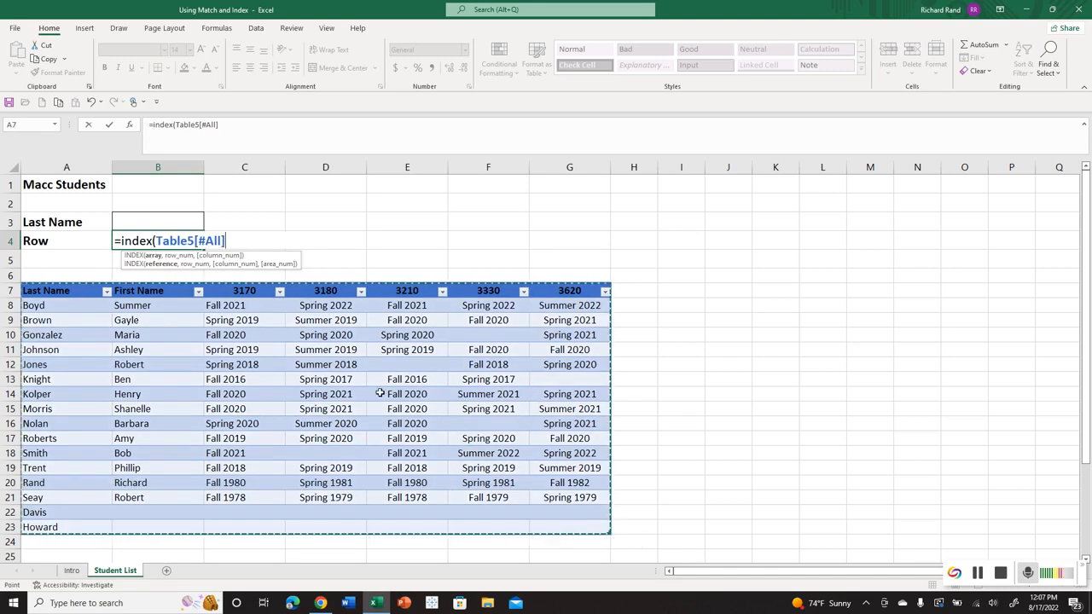
pyautogui.write(',')
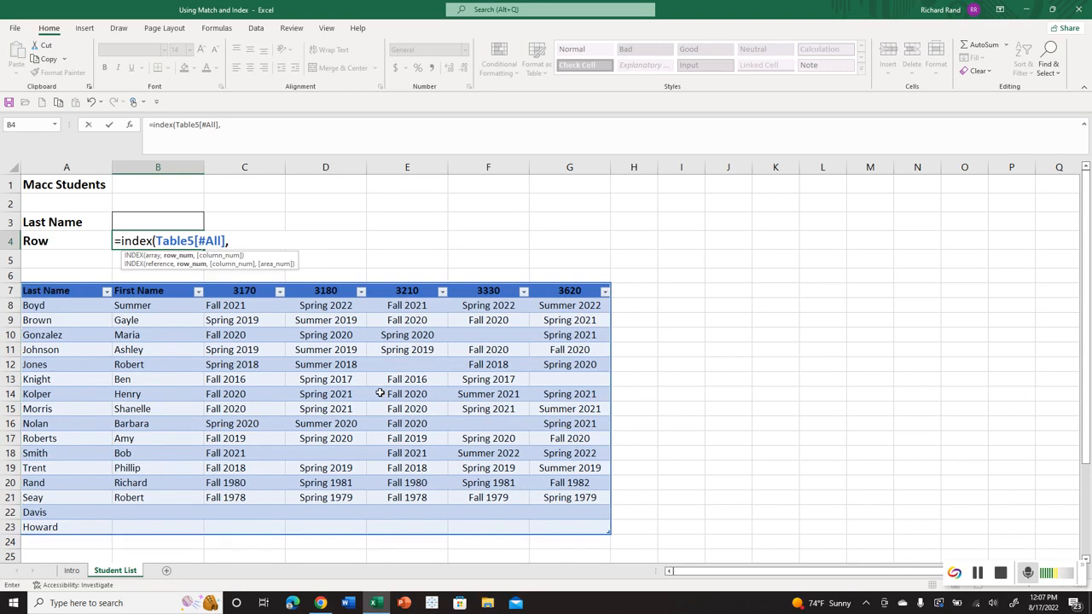
pyautogui.write('2,4')
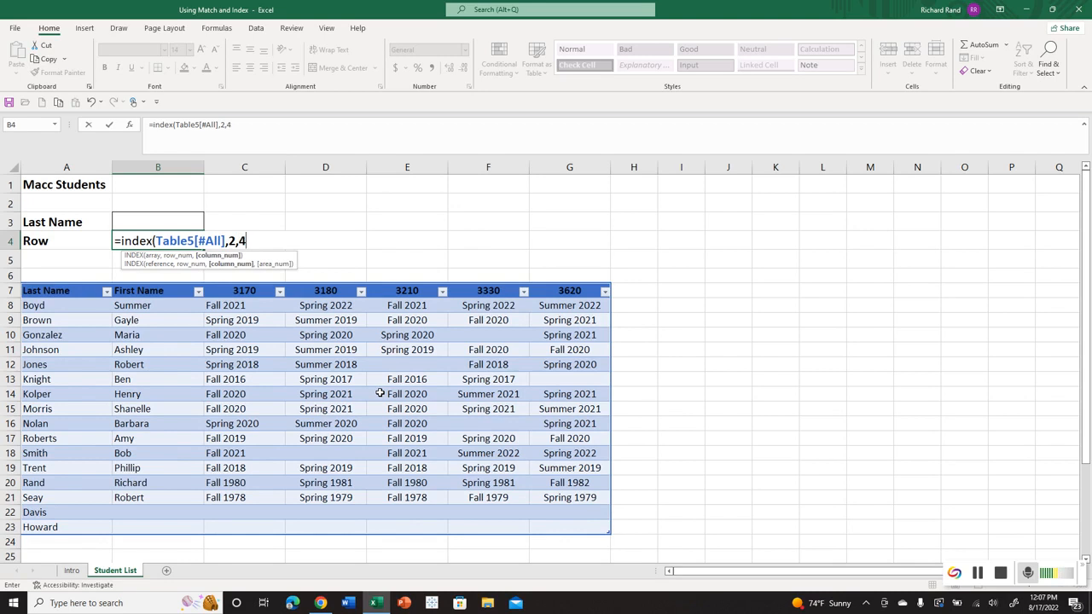
pyautogui.press('Return')
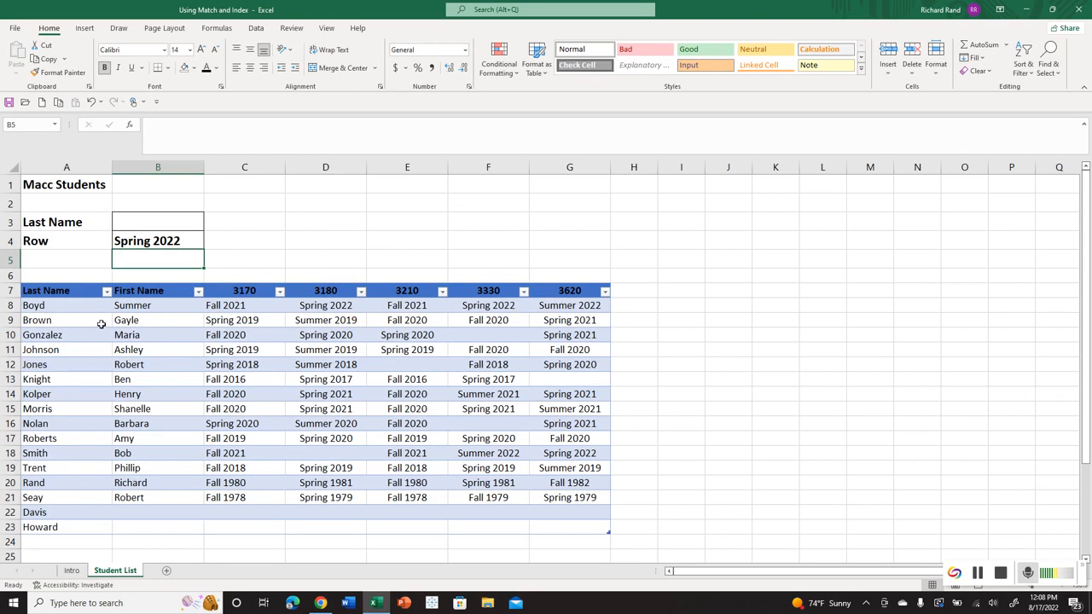
pyautogui.click(154, 243)
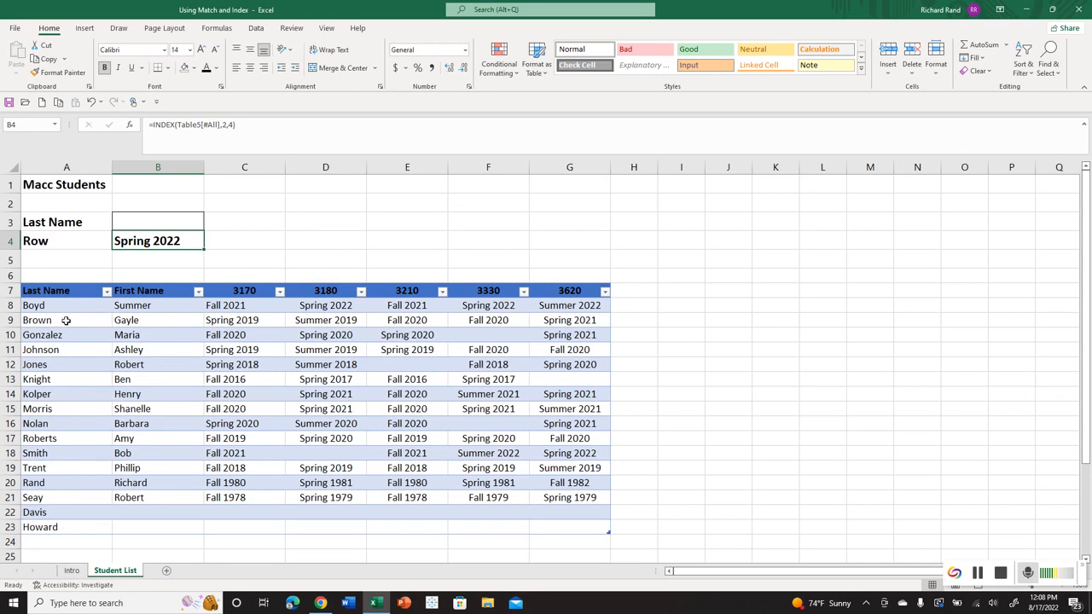
pyautogui.click(299, 308)
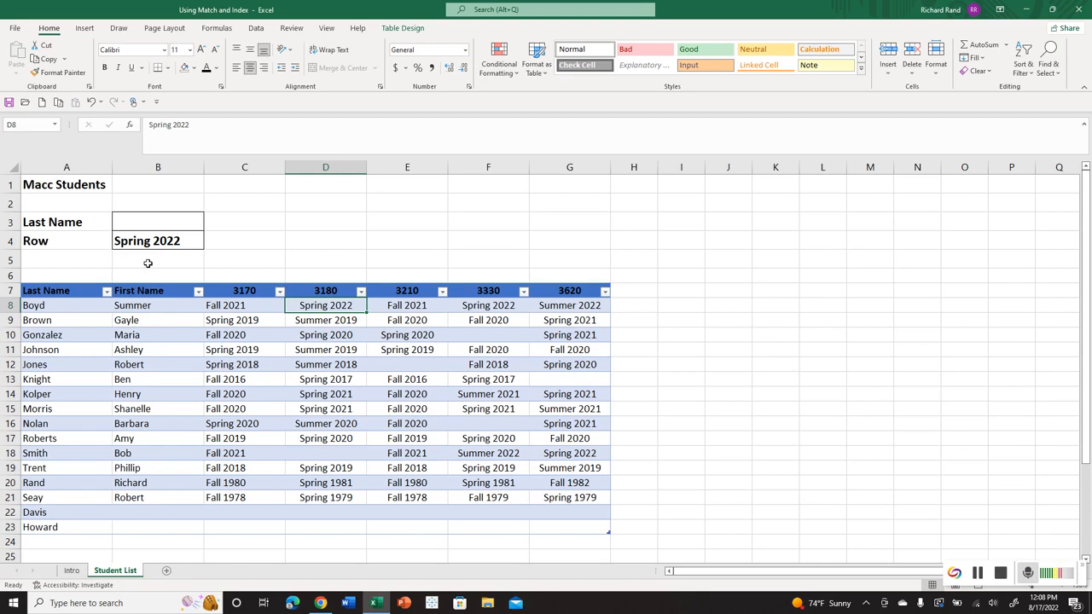
# Check the student table's name and replace the formula in B4 with =INDEX(Table5,4,2).
pyautogui.click(265, 377)
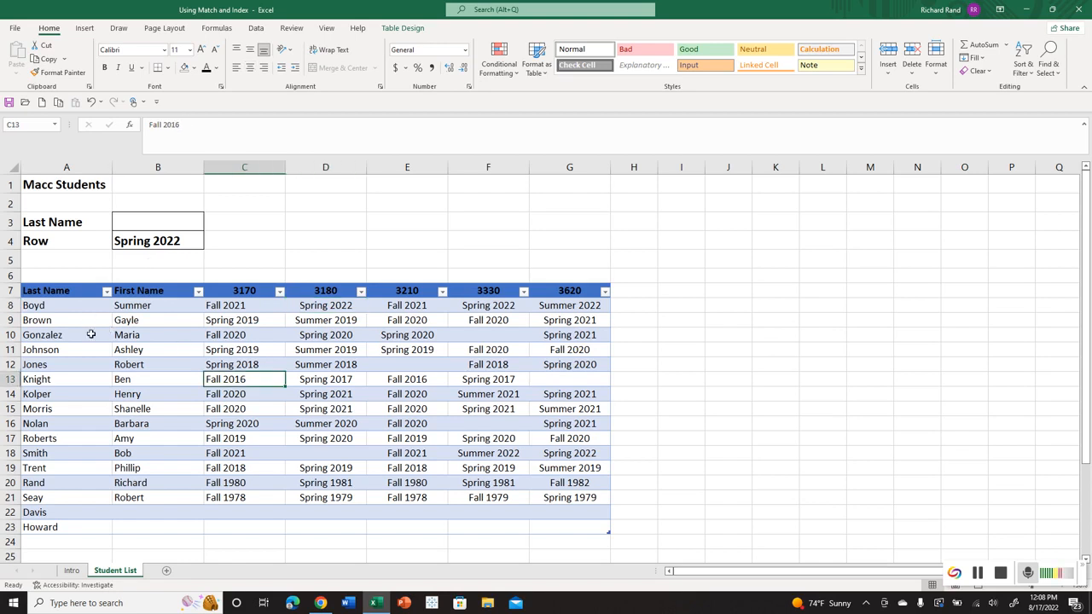
pyautogui.click(402, 28)
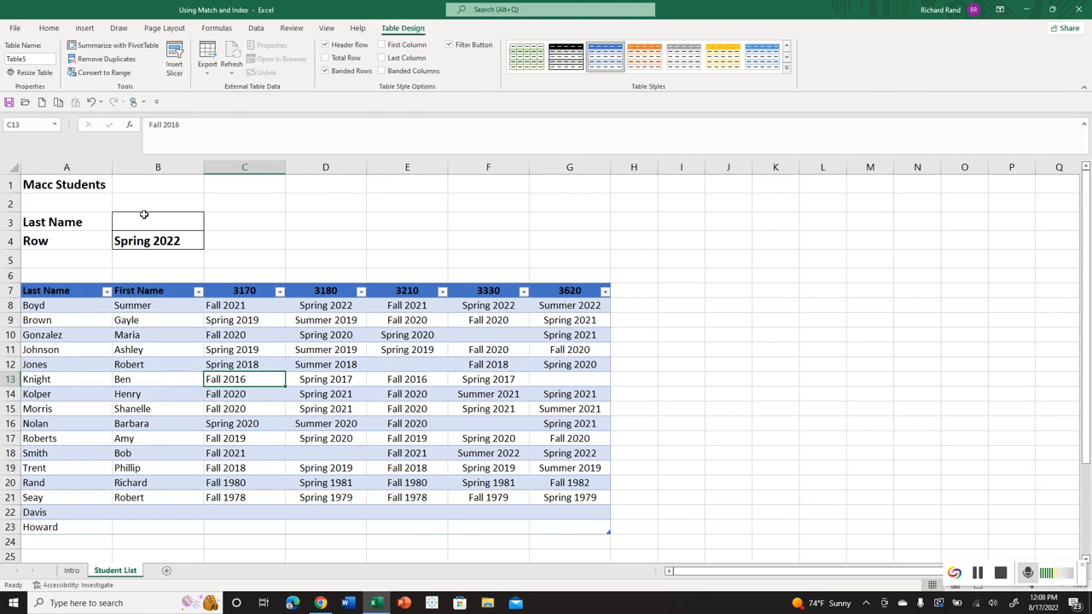
pyautogui.click(177, 241)
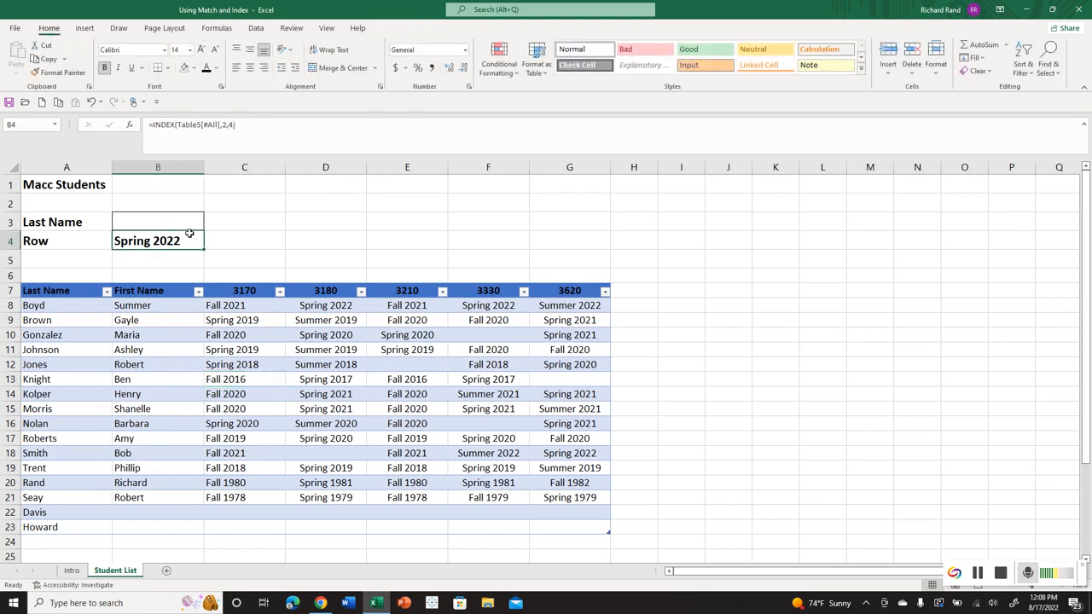
pyautogui.write('=')
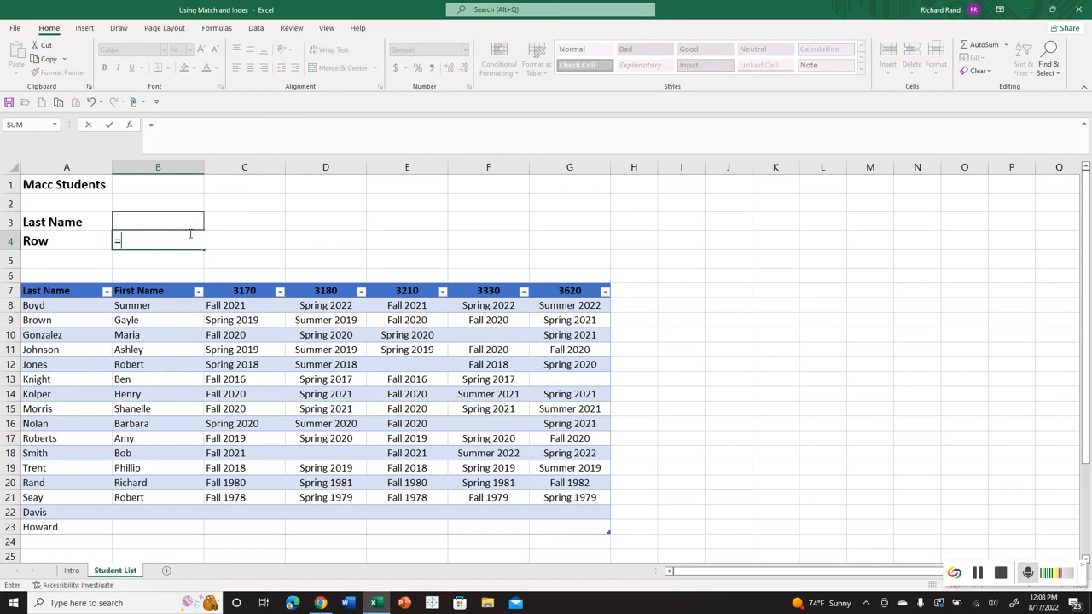
pyautogui.write('index(')
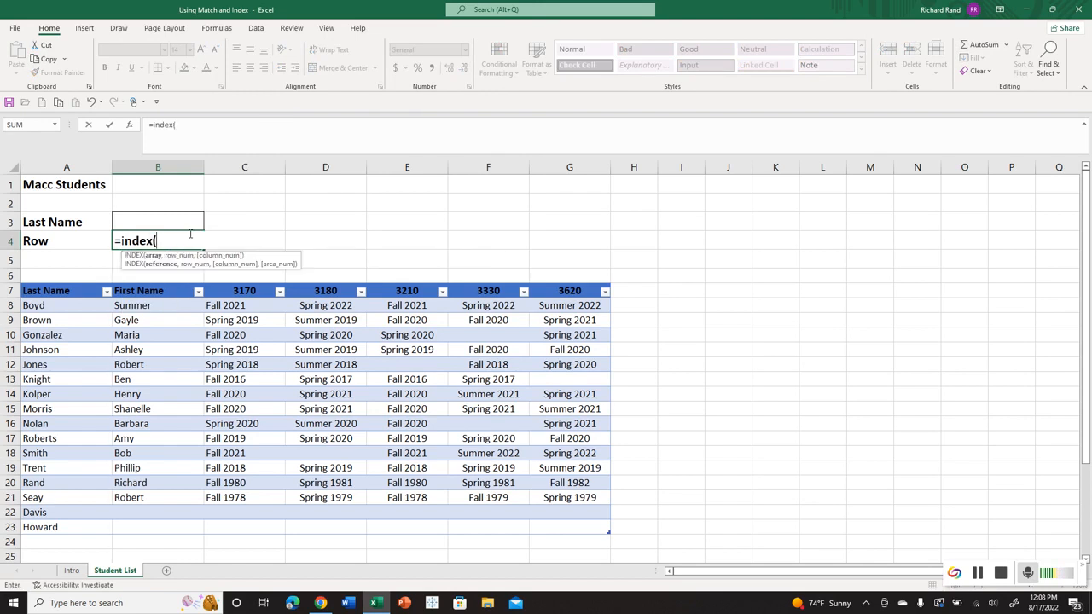
pyautogui.write('table5')
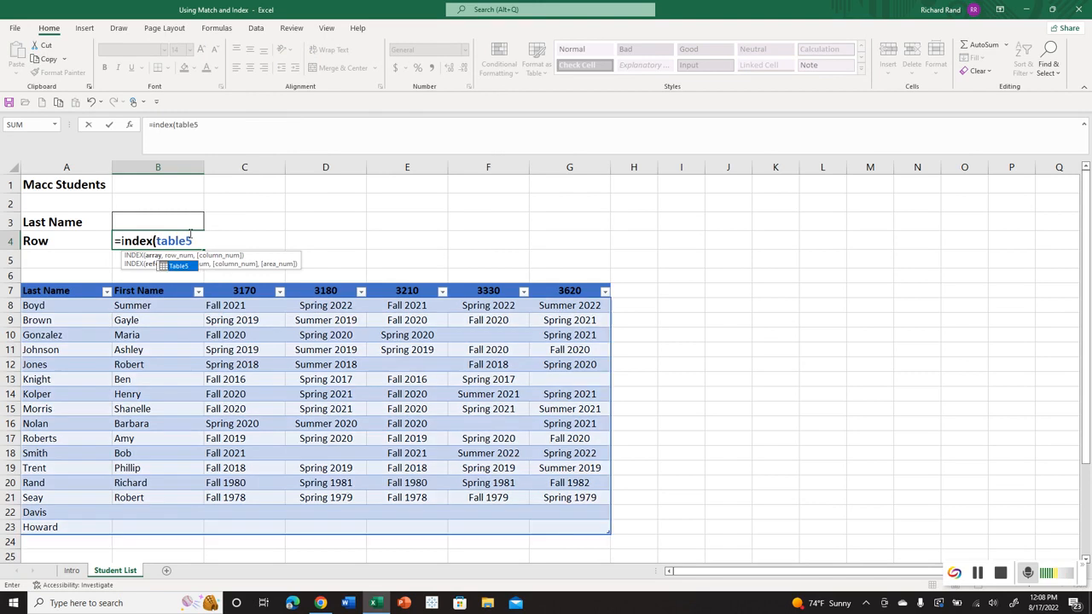
pyautogui.write(',')
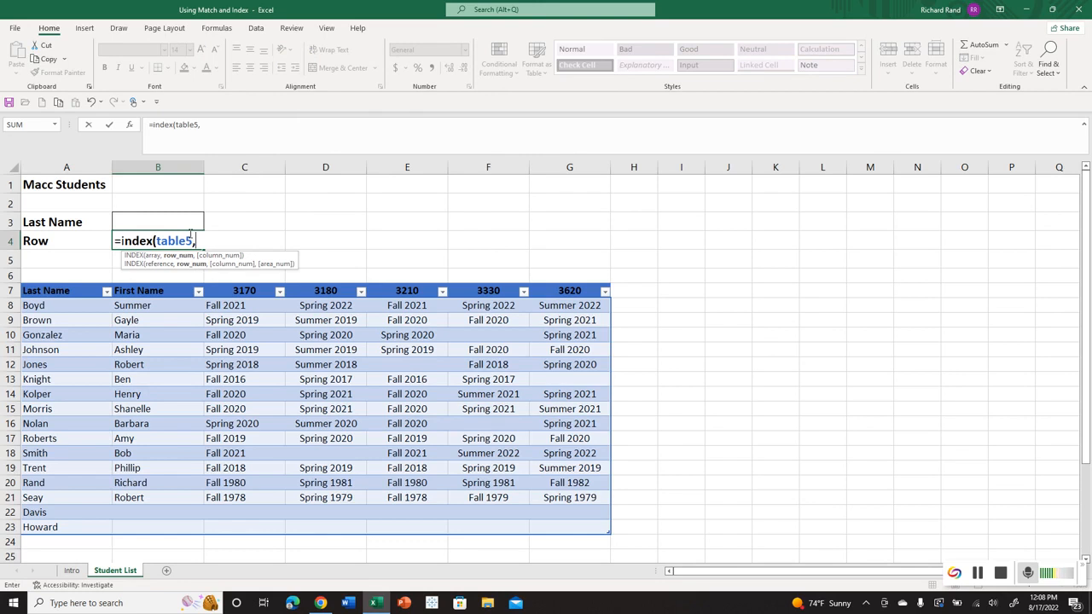
pyautogui.write('4,')
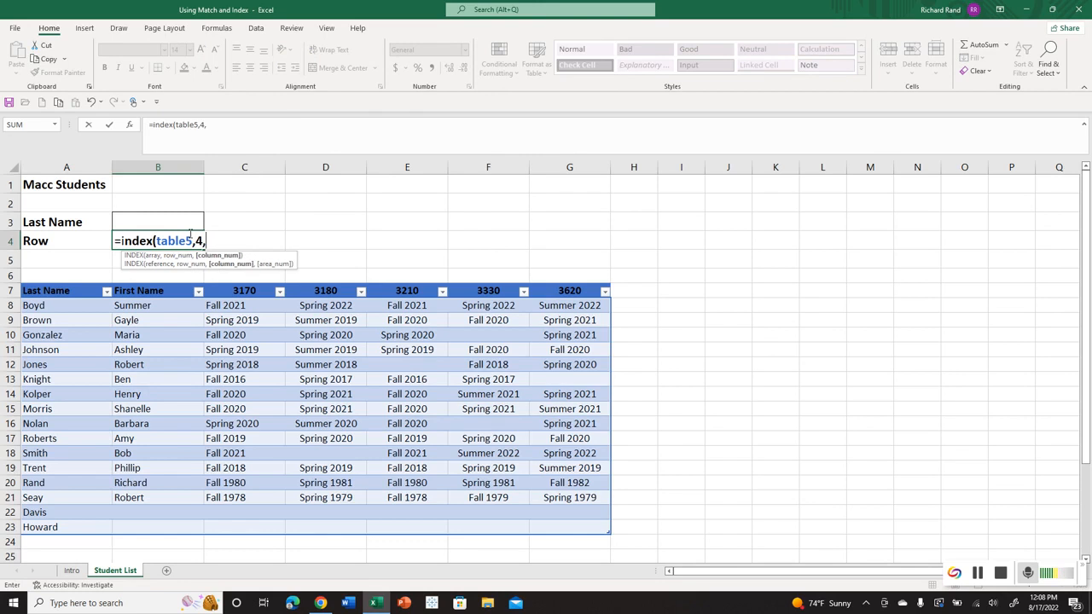
pyautogui.write('2')
pyautogui.press('Return')
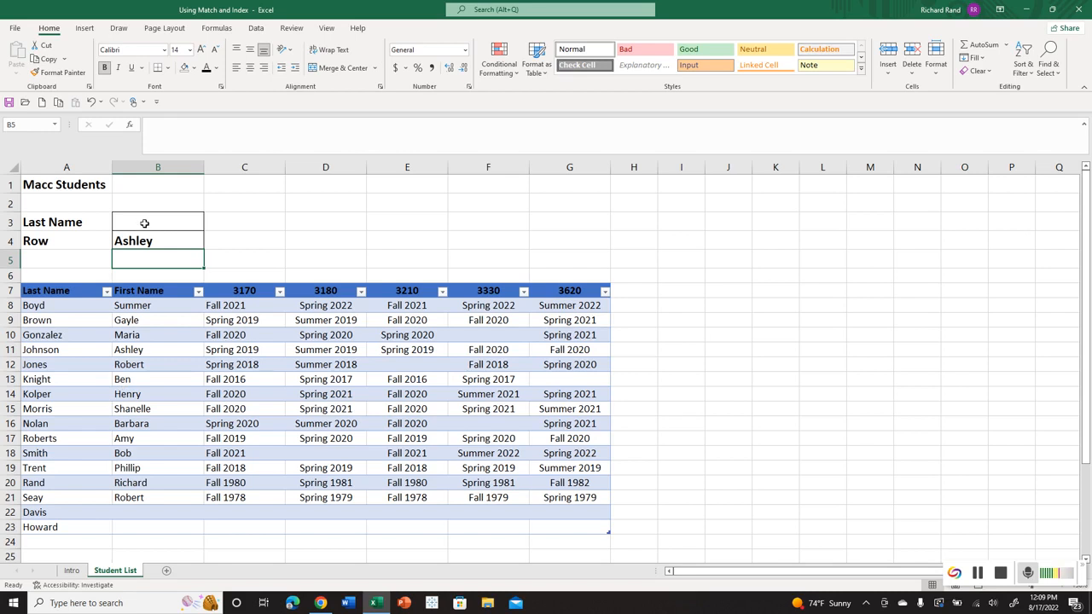
pyautogui.click(182, 241)
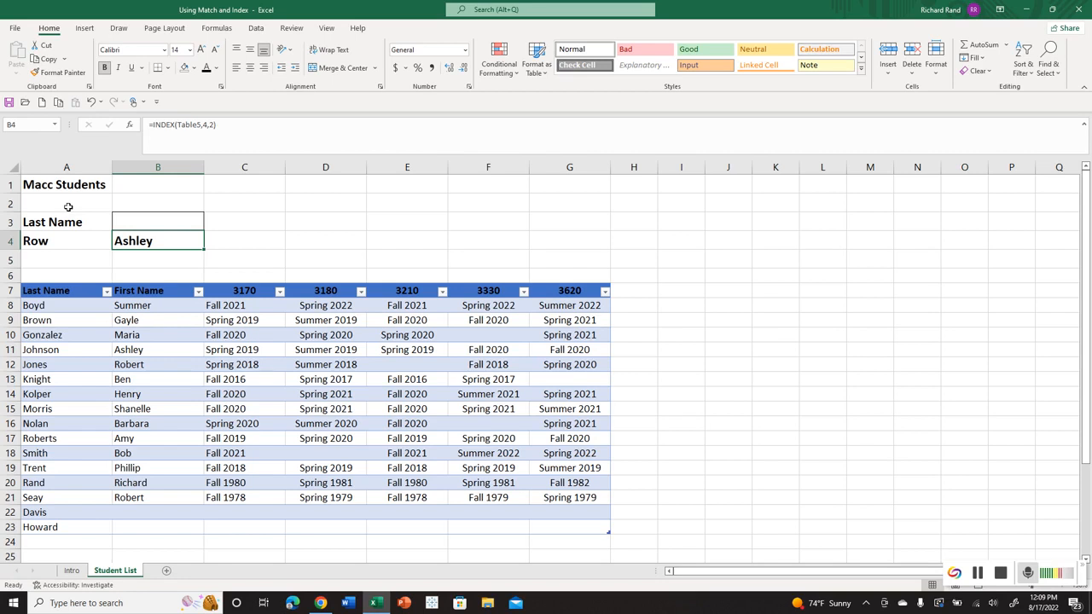
pyautogui.click(221, 216)
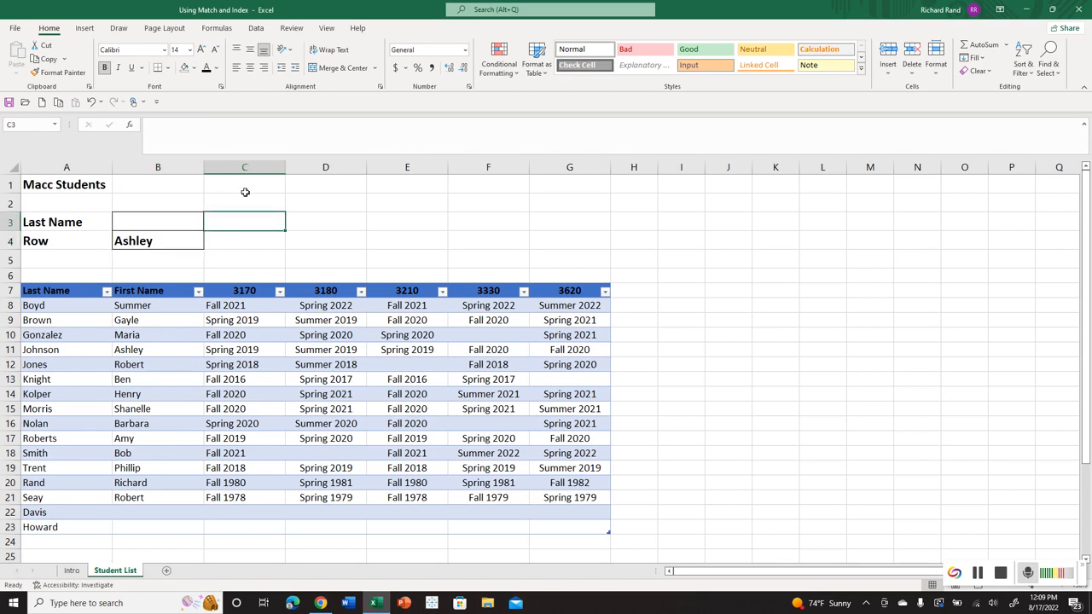
pyautogui.click(245, 196)
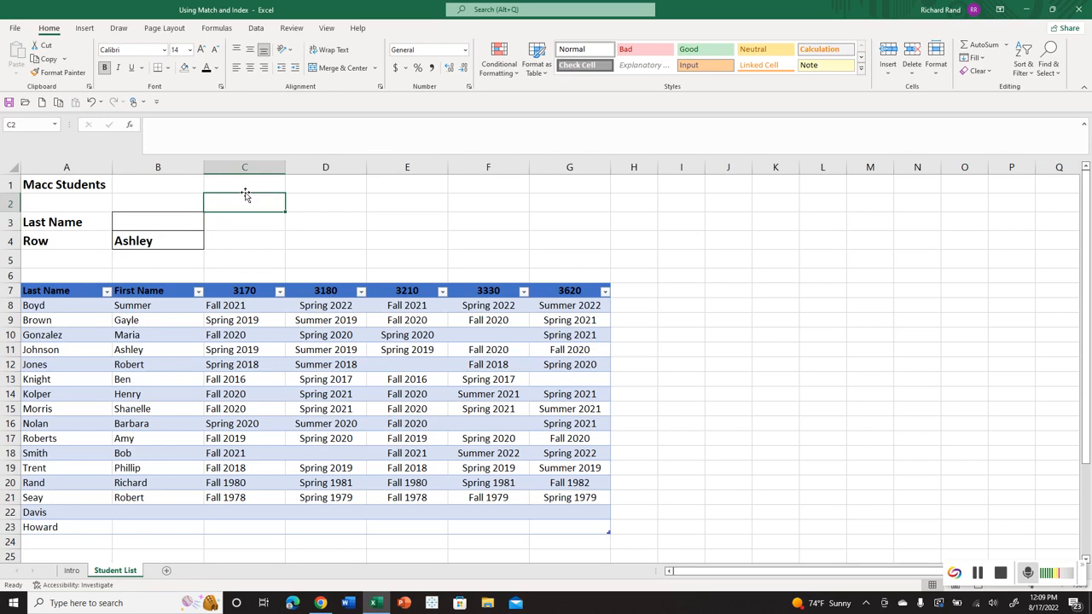
pyautogui.write('Row')
pyautogui.press('Return')
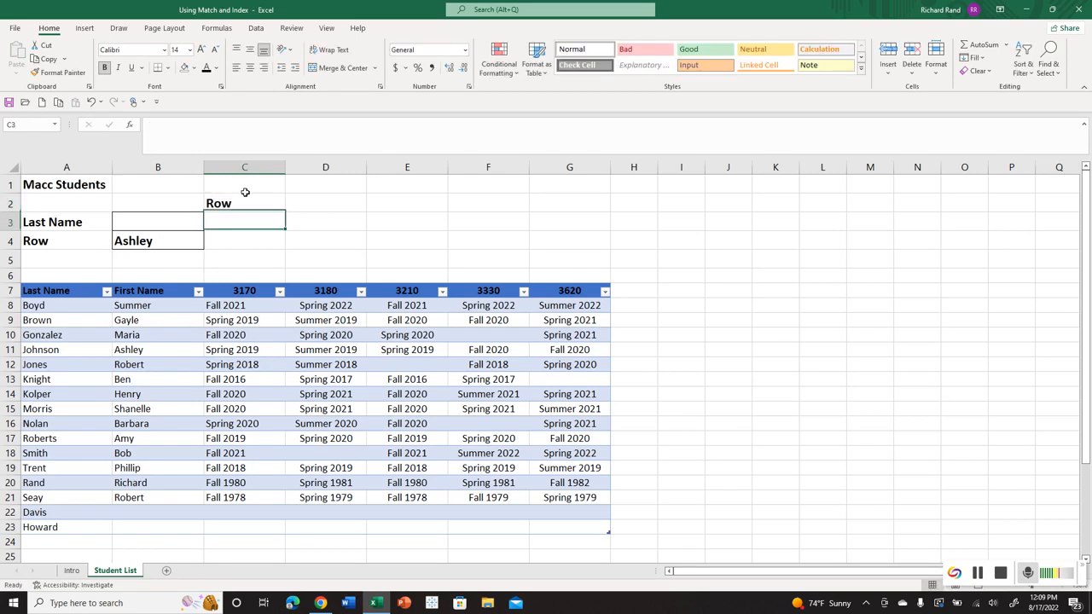
pyautogui.press('Right')
pyautogui.press('Up')
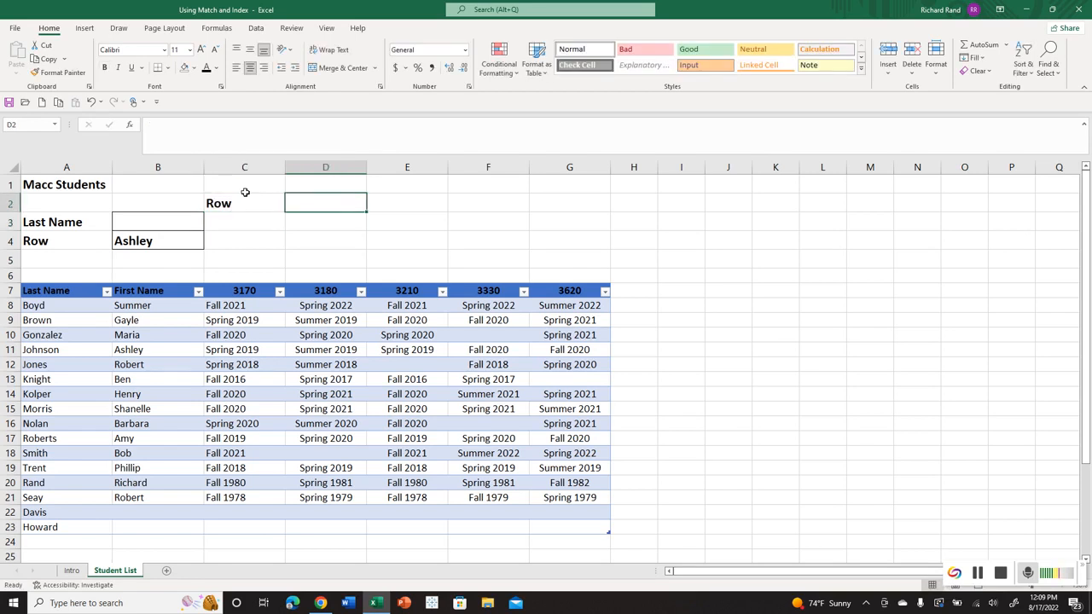
pyautogui.write('Column')
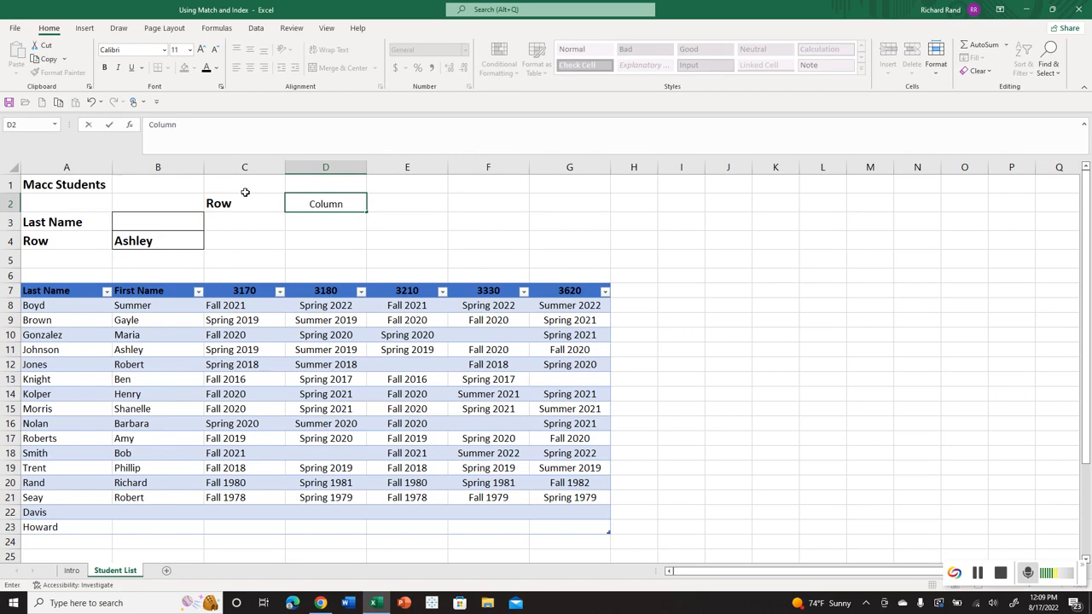
pyautogui.click(978, 578)
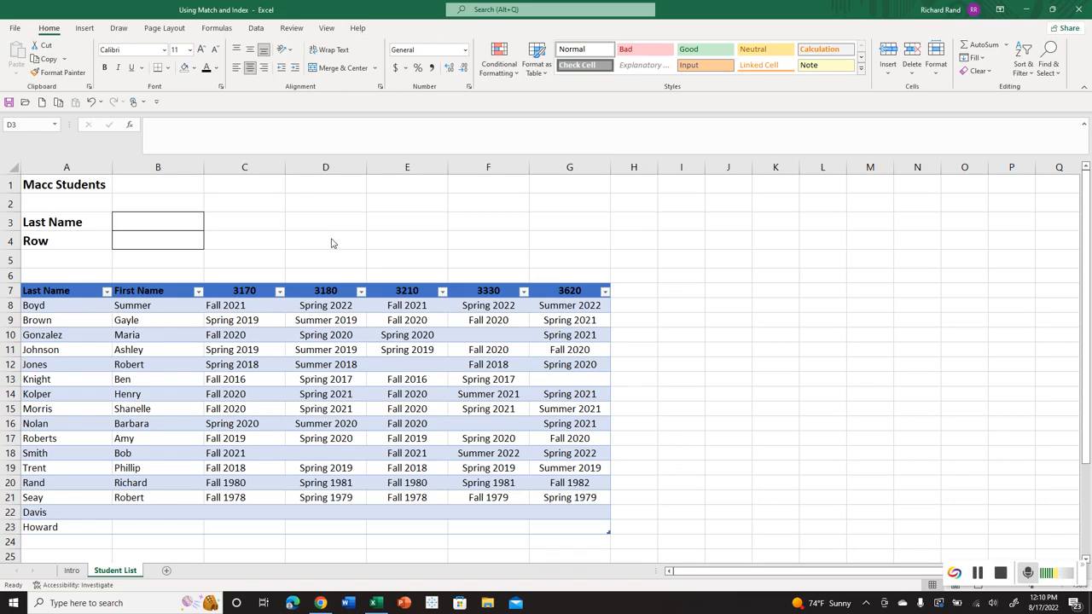
# Enter the label Row in cell D3 and the label Column in cell D4.
pyautogui.click(326, 214)
pyautogui.write('Row')
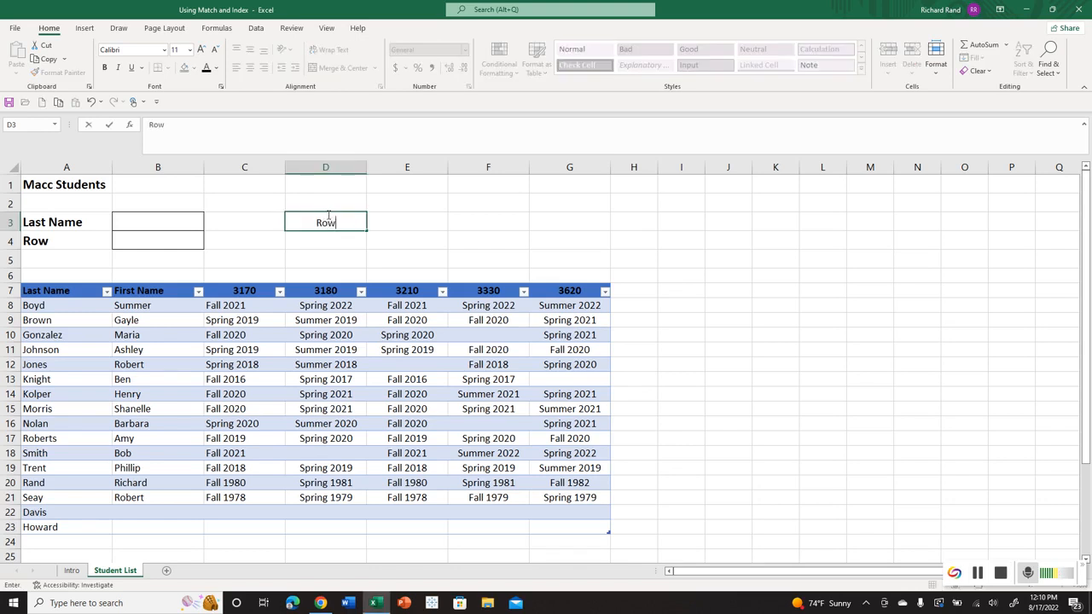
pyautogui.press('Return')
pyautogui.write('Column')
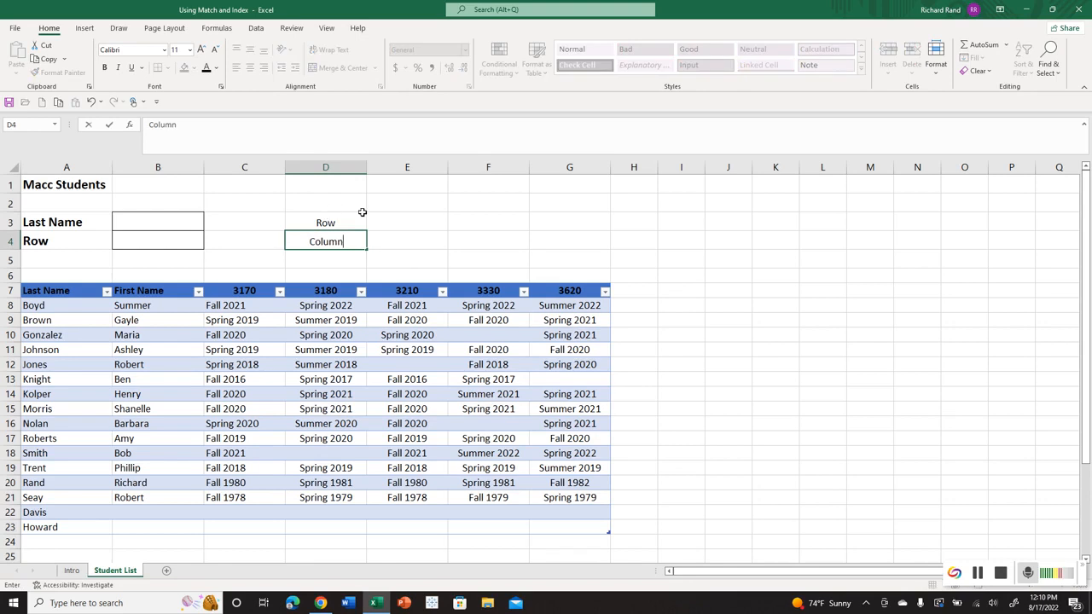
# Give cells E3:E4 borders on all four outer edges and a dividing line between the two cells.
pyautogui.moveTo(369, 215); pyautogui.dragTo(385, 242)
pyautogui.rightClick(385, 242)
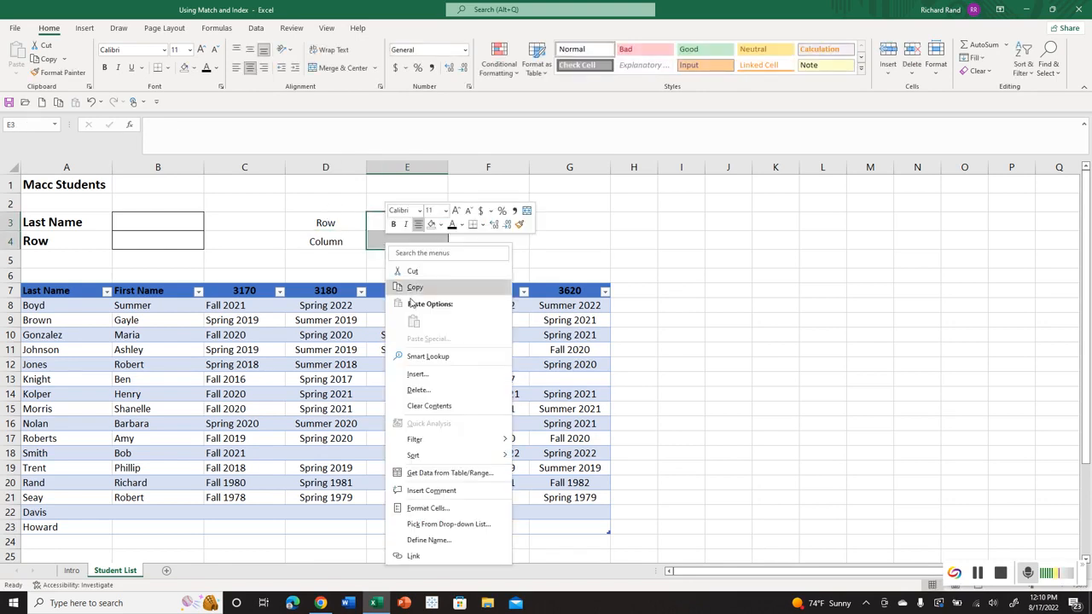
pyautogui.click(435, 509)
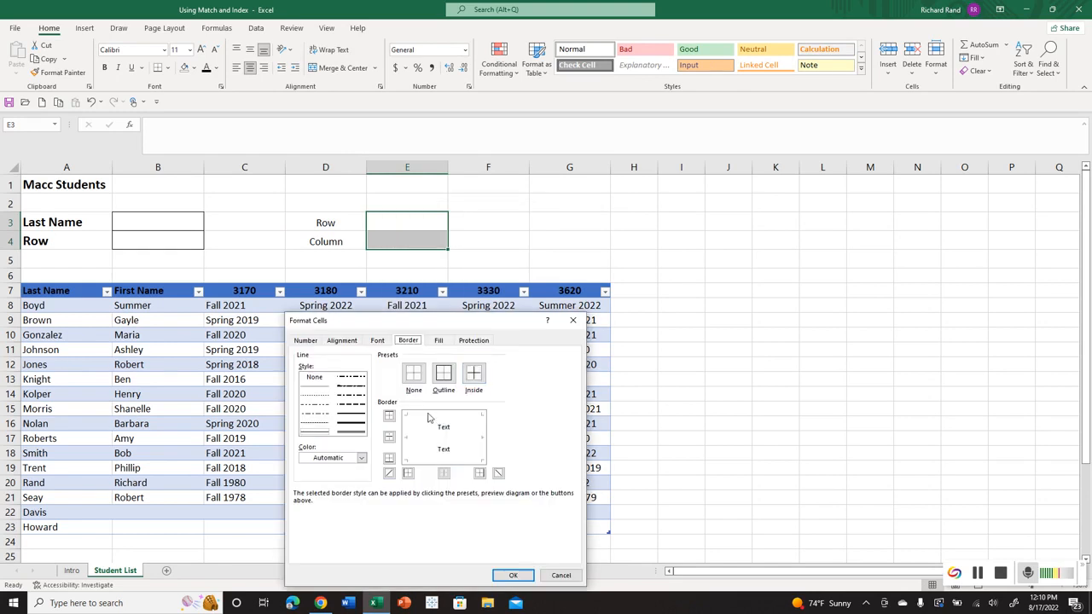
pyautogui.click(426, 420)
pyautogui.click(408, 427)
pyautogui.click(438, 439)
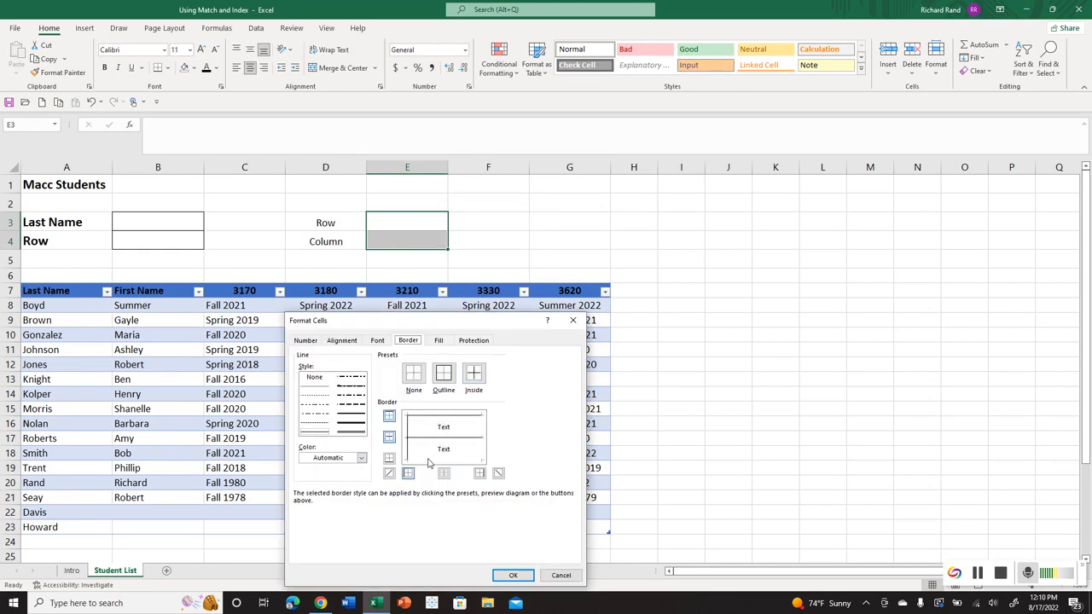
pyautogui.click(428, 459)
pyautogui.click(484, 438)
pyautogui.click(513, 576)
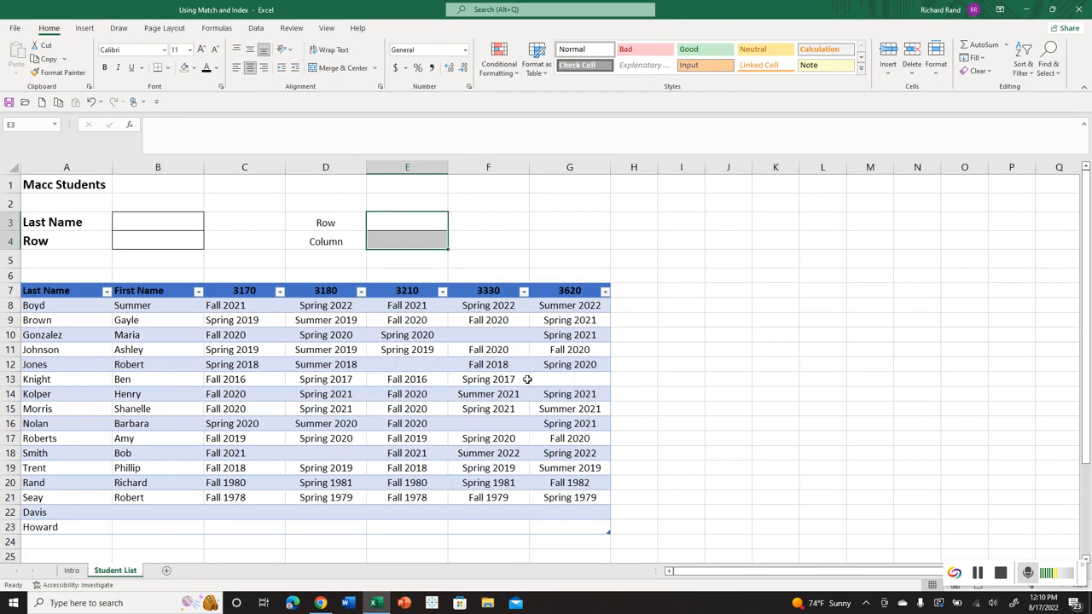
# Enter the formula =INDEX(Table5,E3,E4) in B4, taking the row and column numbers from the bordered input cells.
pyautogui.click(169, 236)
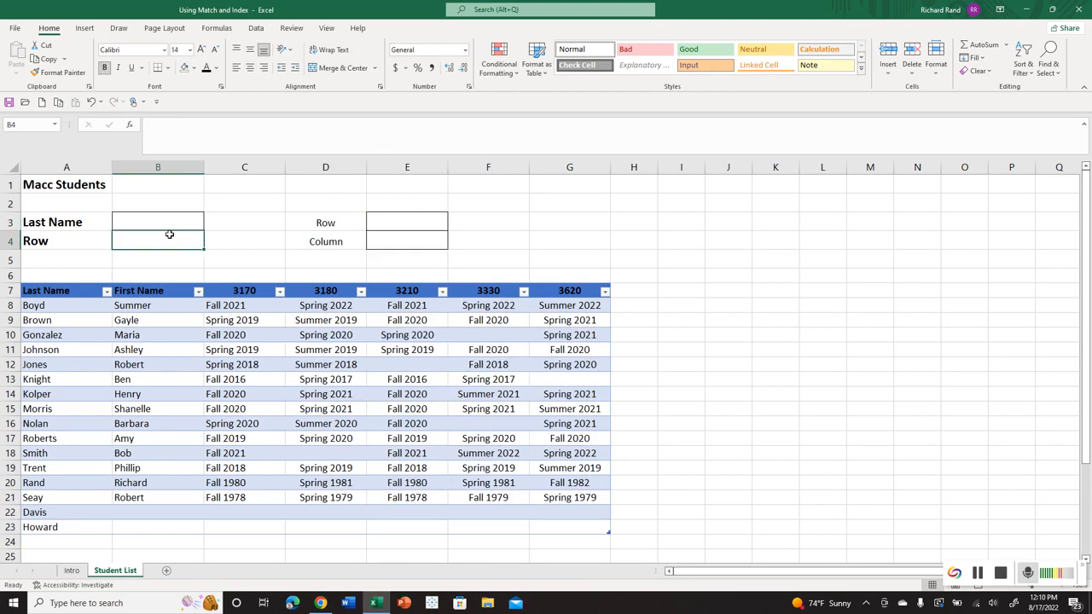
pyautogui.write('=index(')
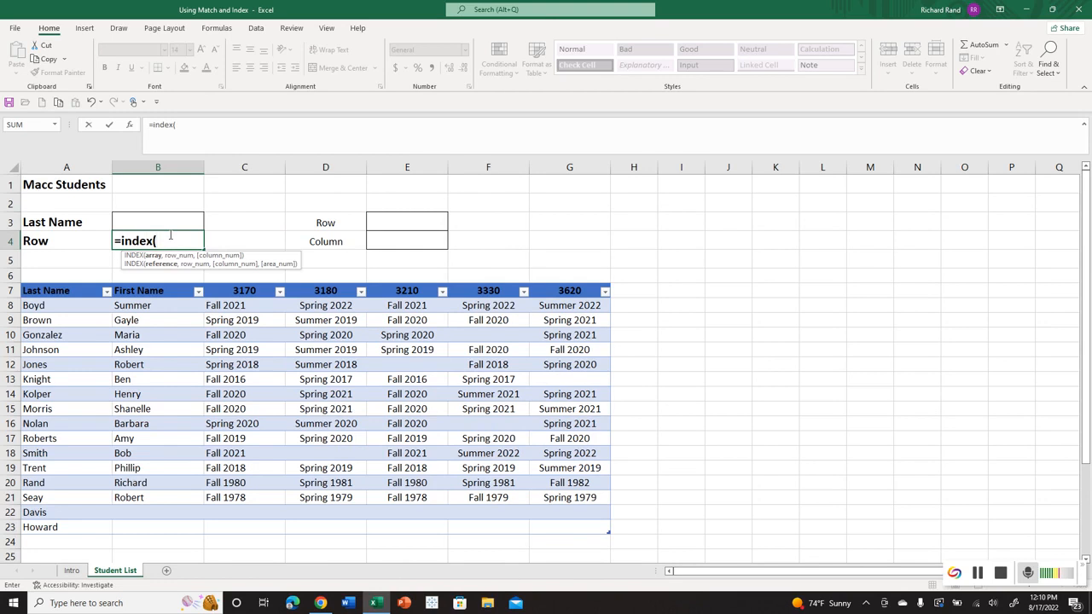
pyautogui.write('table')
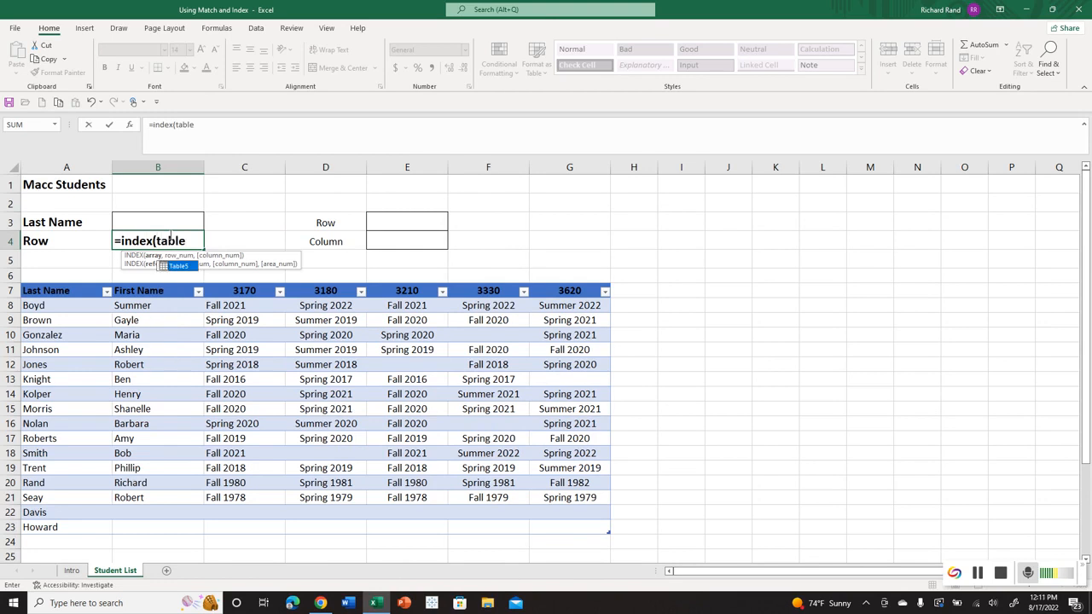
pyautogui.write('5,')
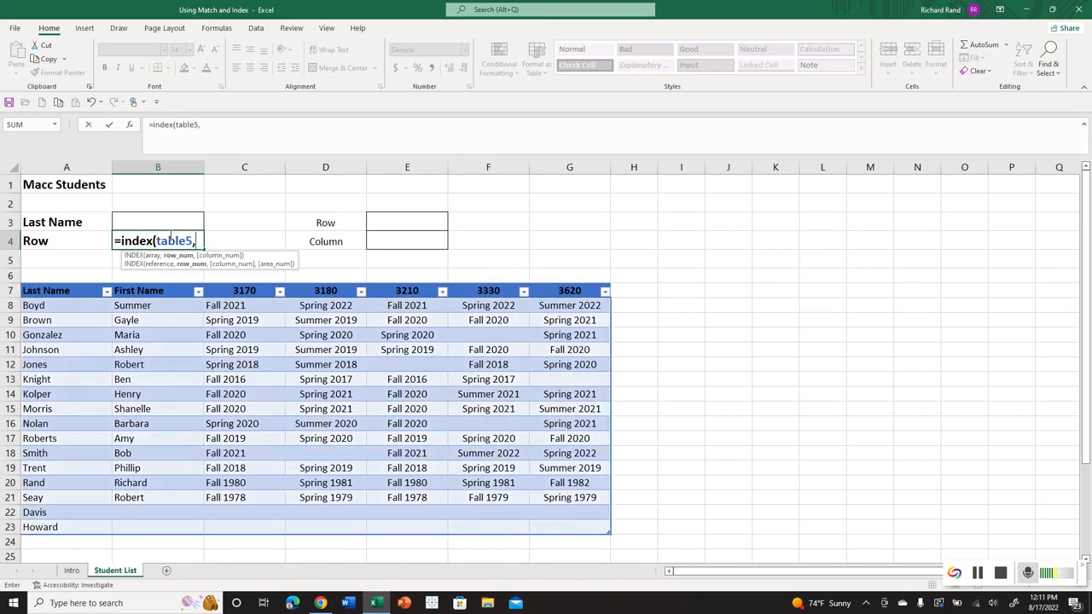
pyautogui.click(379, 217)
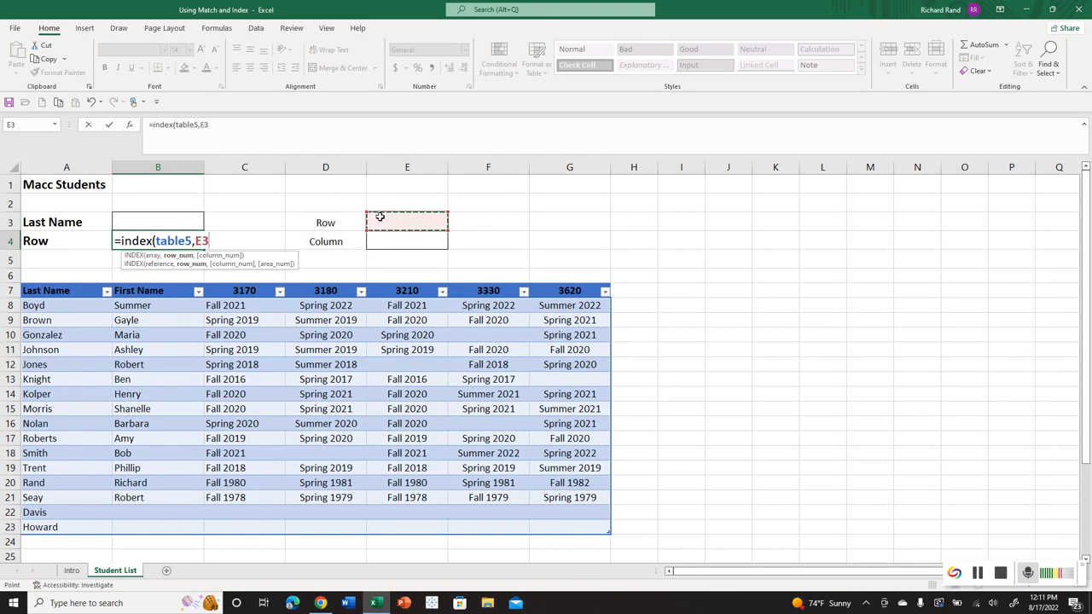
pyautogui.write(',')
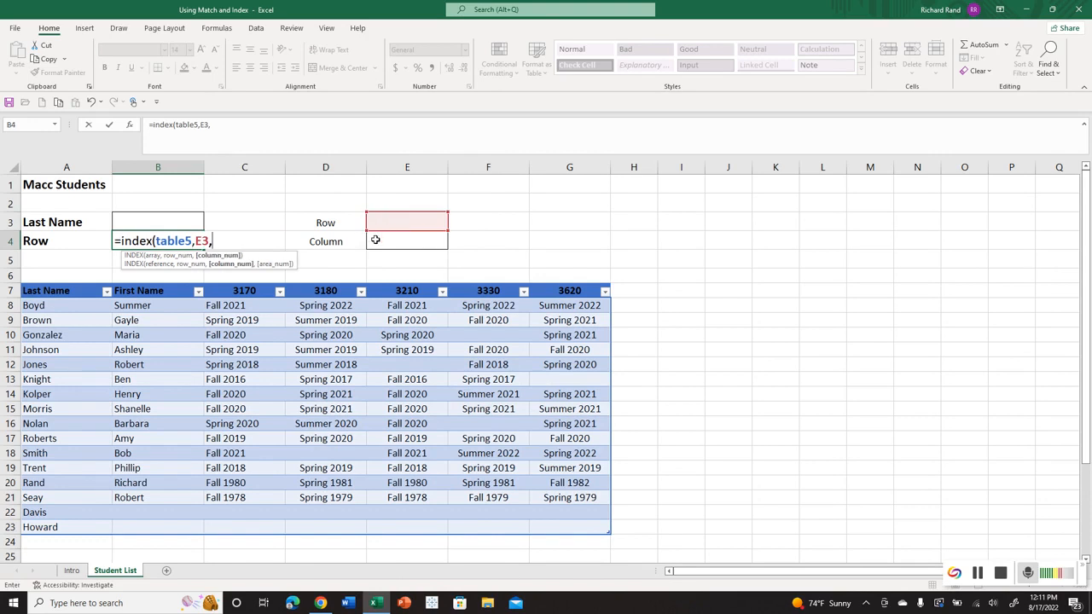
pyautogui.click(373, 238)
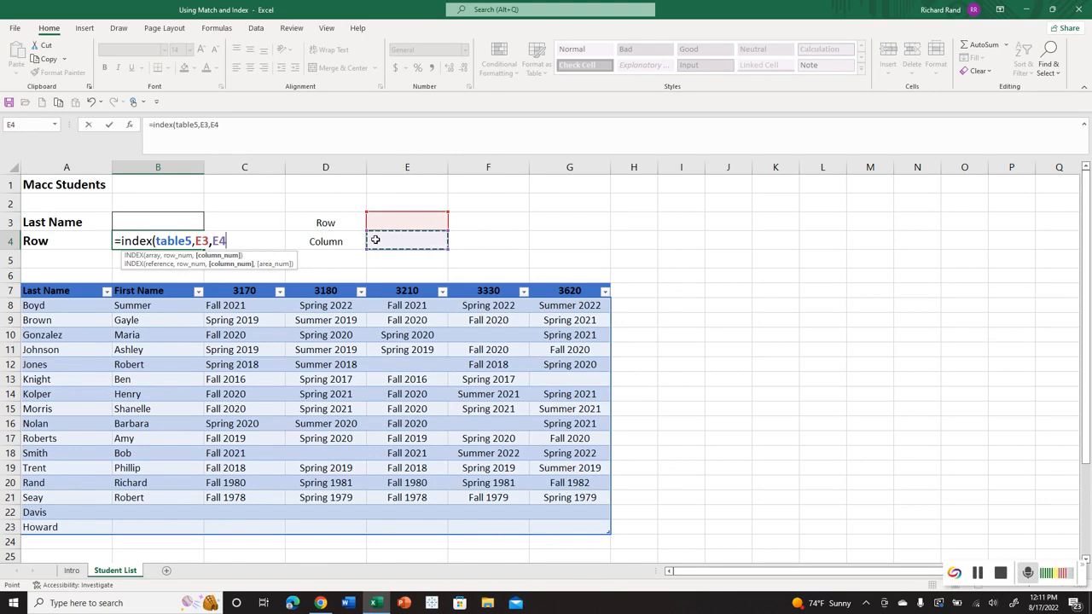
pyautogui.press('Return')
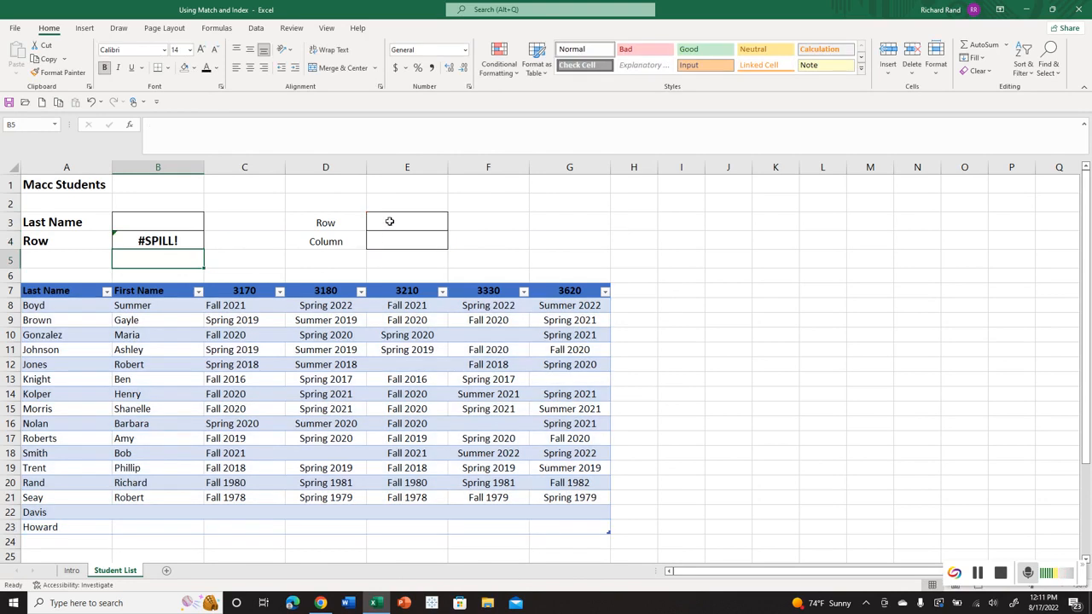
# Test the INDEX lookup with row 1 in E3 and column 5 in E4.
pyautogui.click(390, 220)
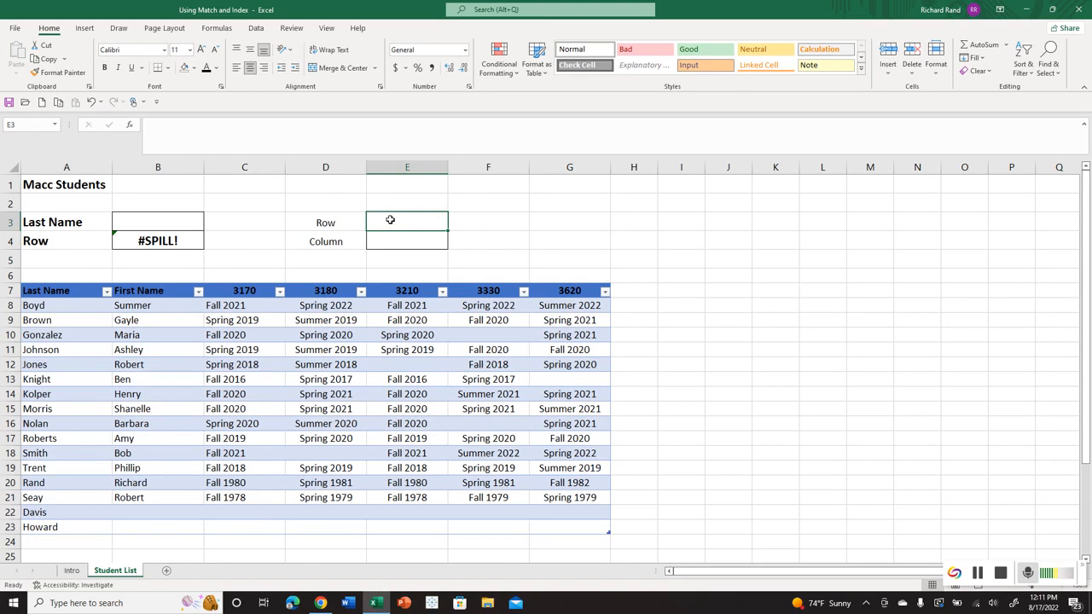
pyautogui.write('1')
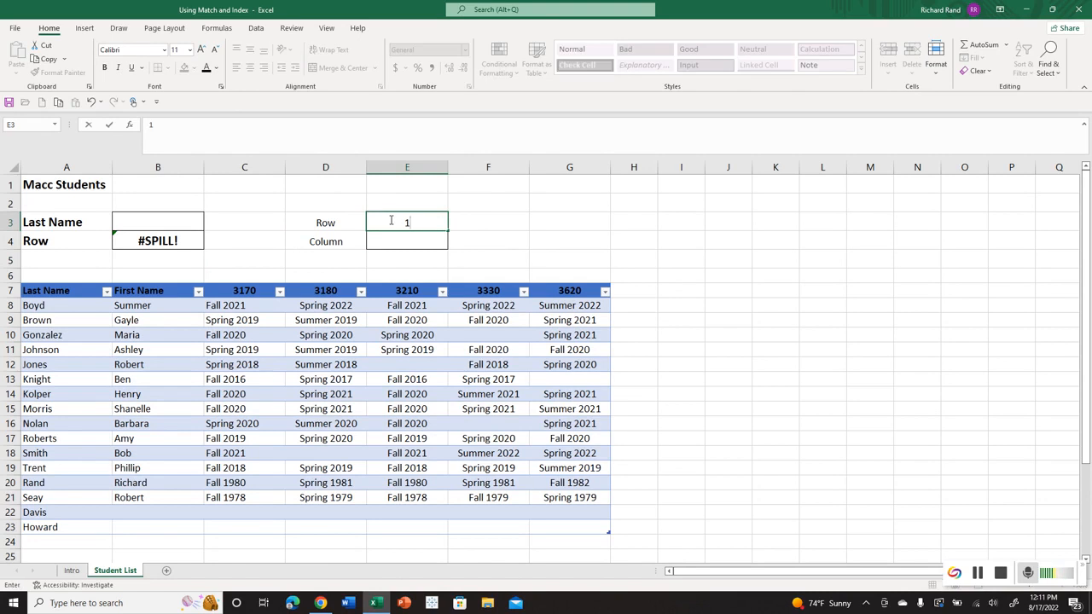
pyautogui.press('Return')
pyautogui.write('5')
pyautogui.press('Return')
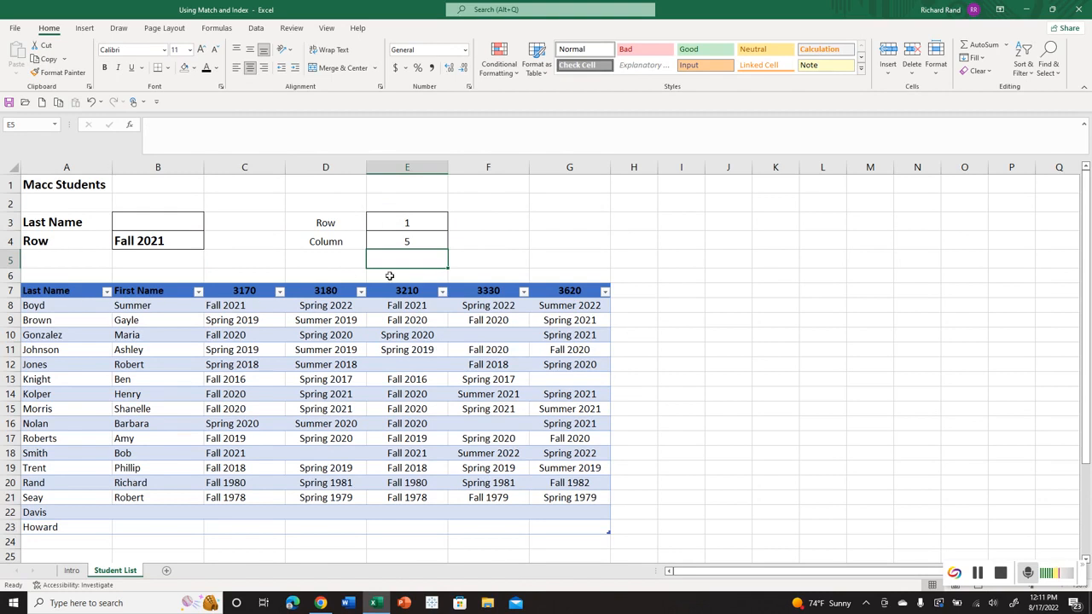
# Set the lookup's row number in E3 to 13 and its column number in E4 to 4.
pyautogui.click(402, 223)
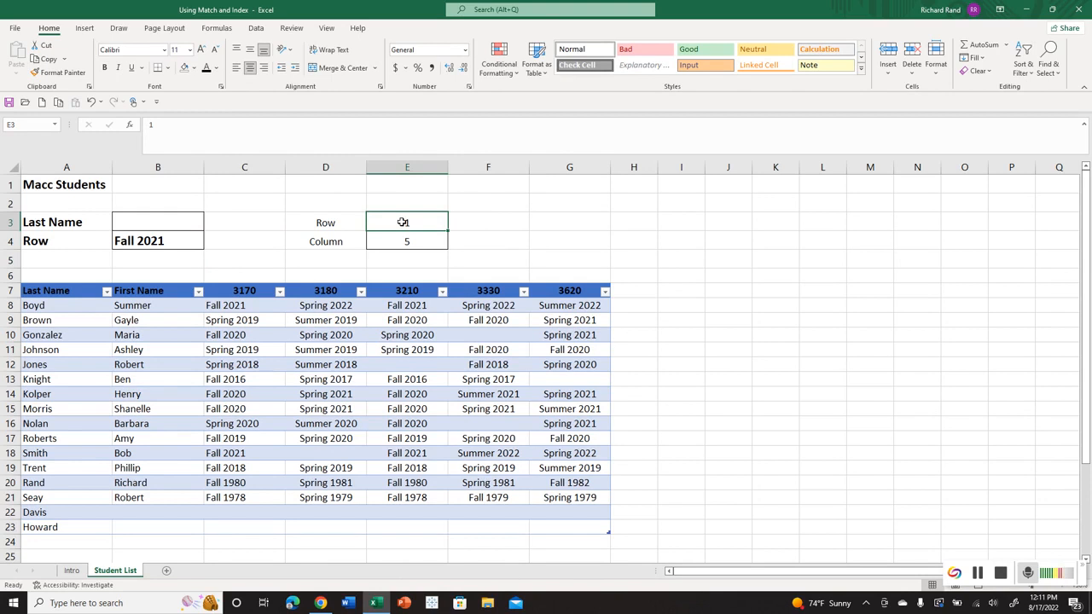
pyautogui.write('13')
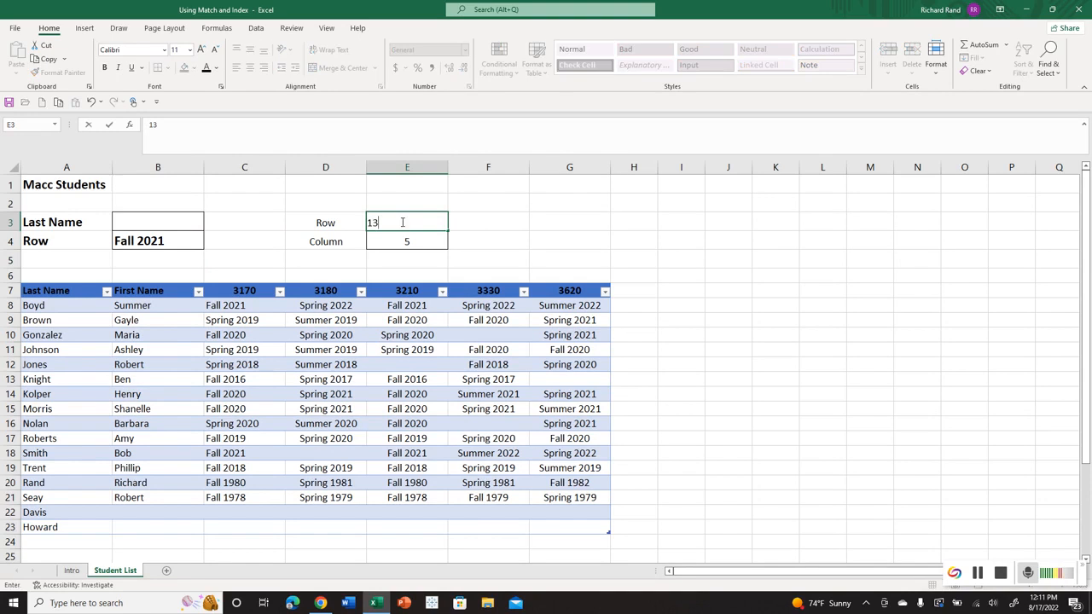
pyautogui.press('Return')
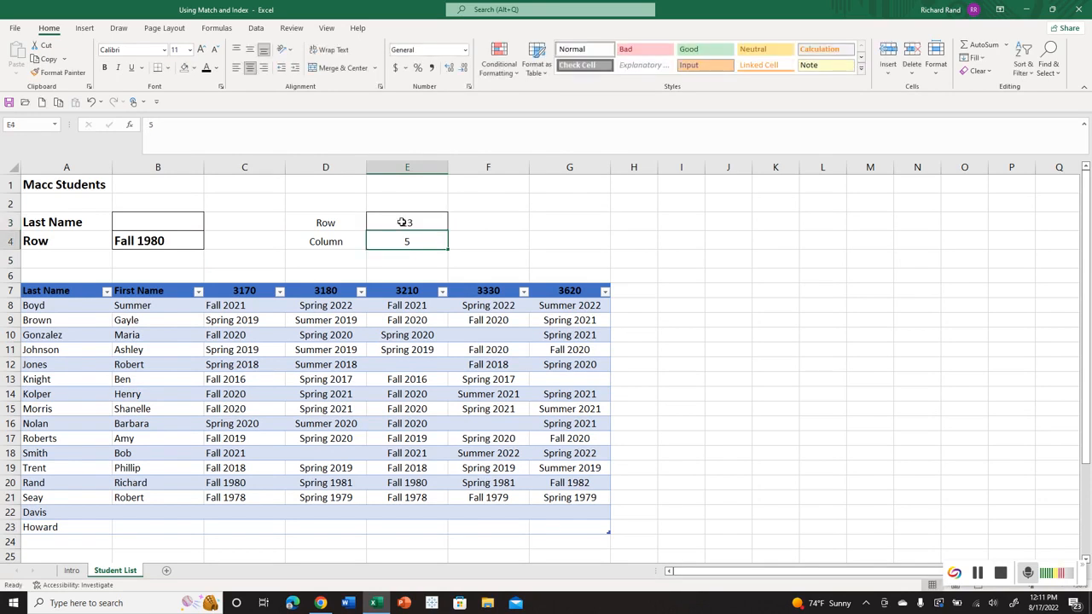
pyautogui.write('4')
pyautogui.press('Return')
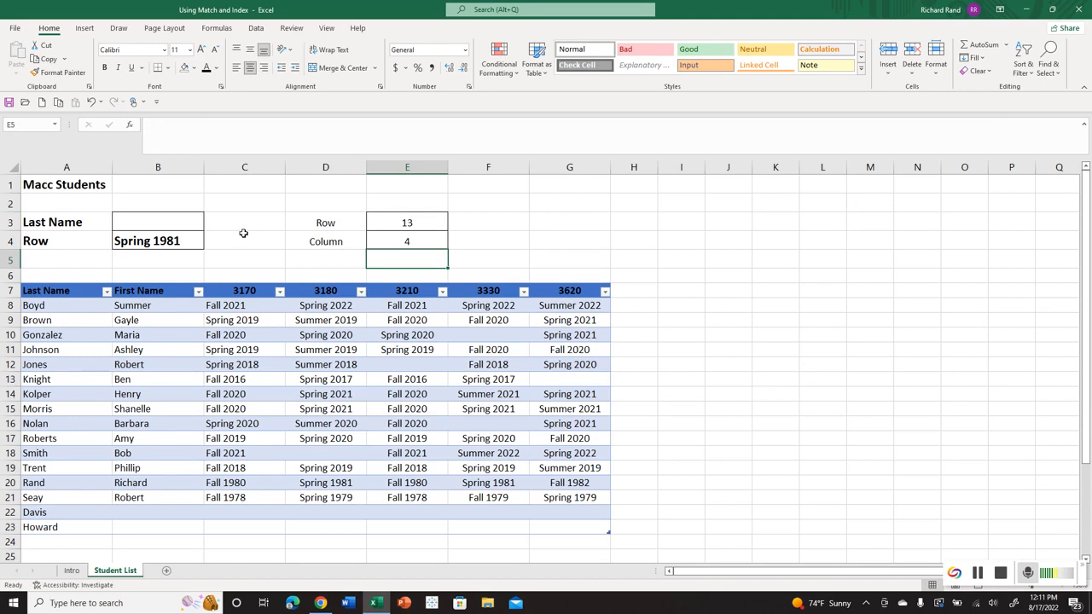
pyautogui.click(431, 223)
pyautogui.click(428, 241)
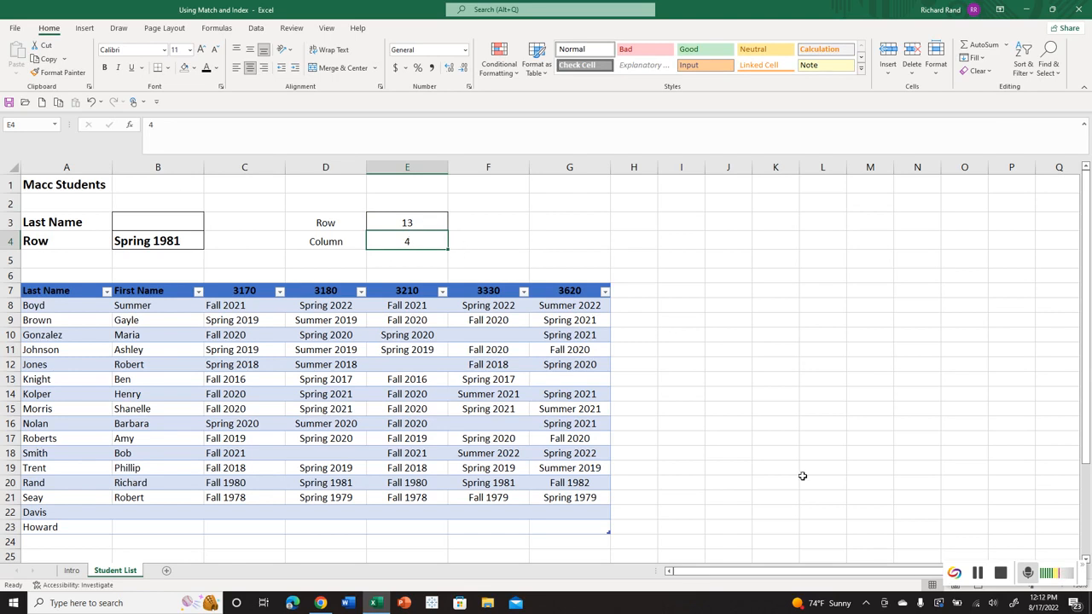
pyautogui.click(977, 575)
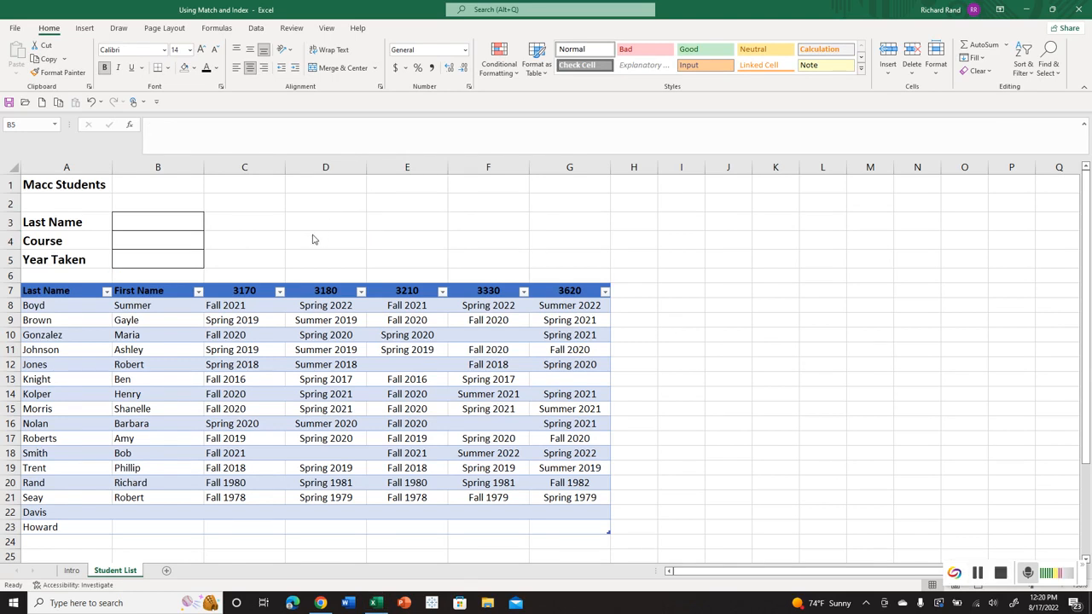
# Enter 3170 as the course in B4.
pyautogui.click(132, 238)
pyautogui.click(132, 241)
pyautogui.write('3170')
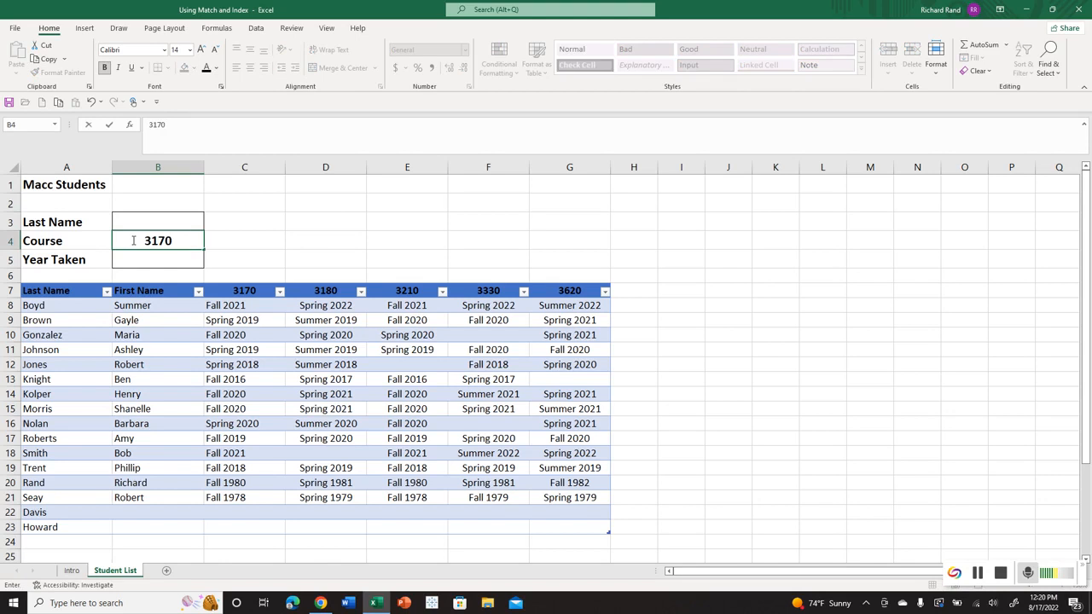
pyautogui.press('Return')
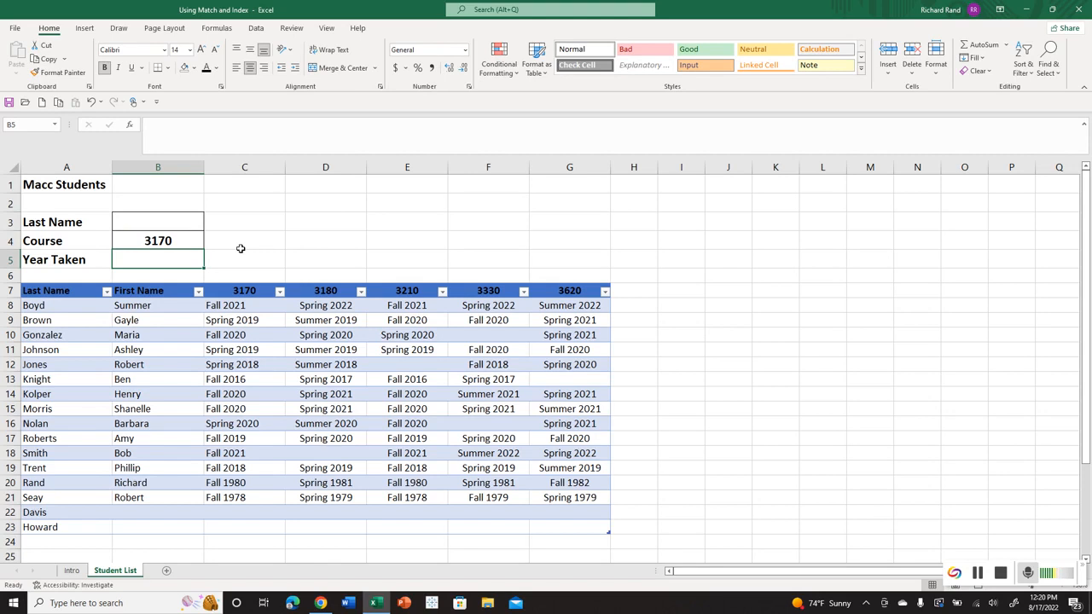
# Start an INDEX formula in the Year Taken cell B5 with the named range _3170 as its array.
pyautogui.write('=index(')
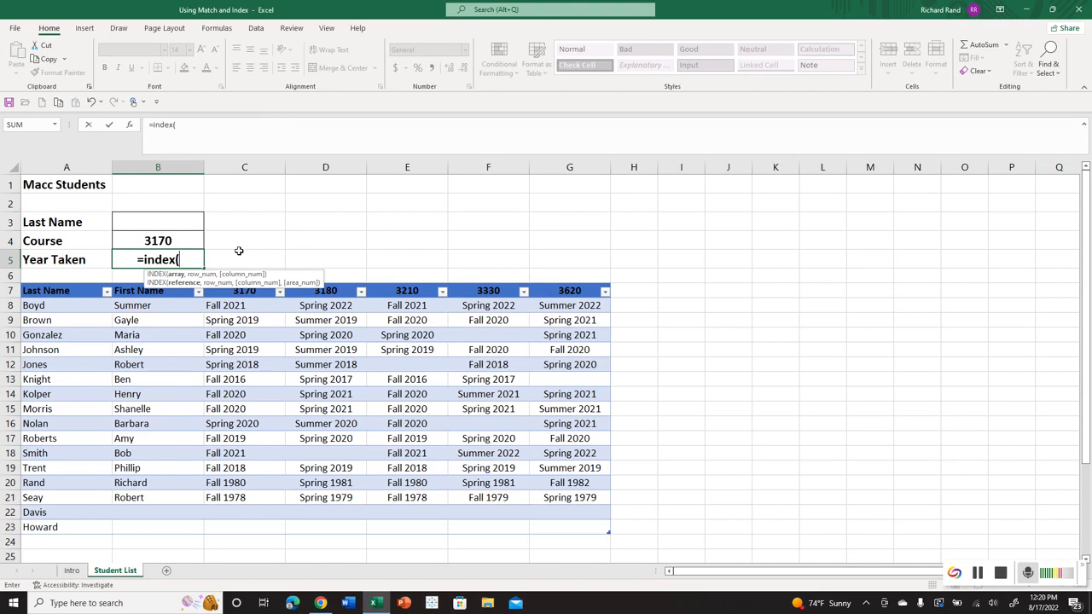
pyautogui.write('_')
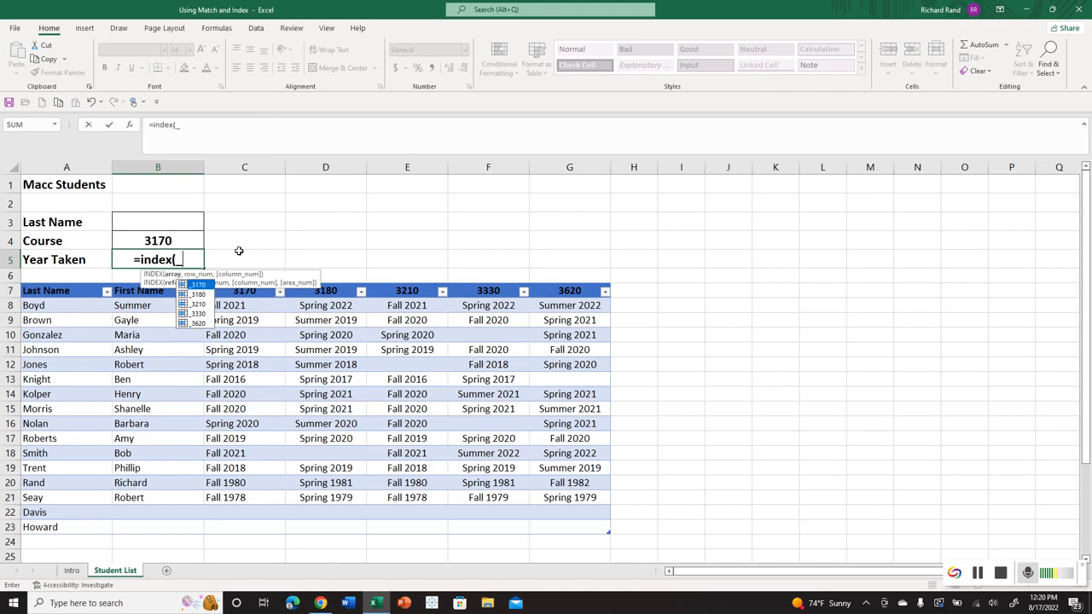
pyautogui.write('3170')
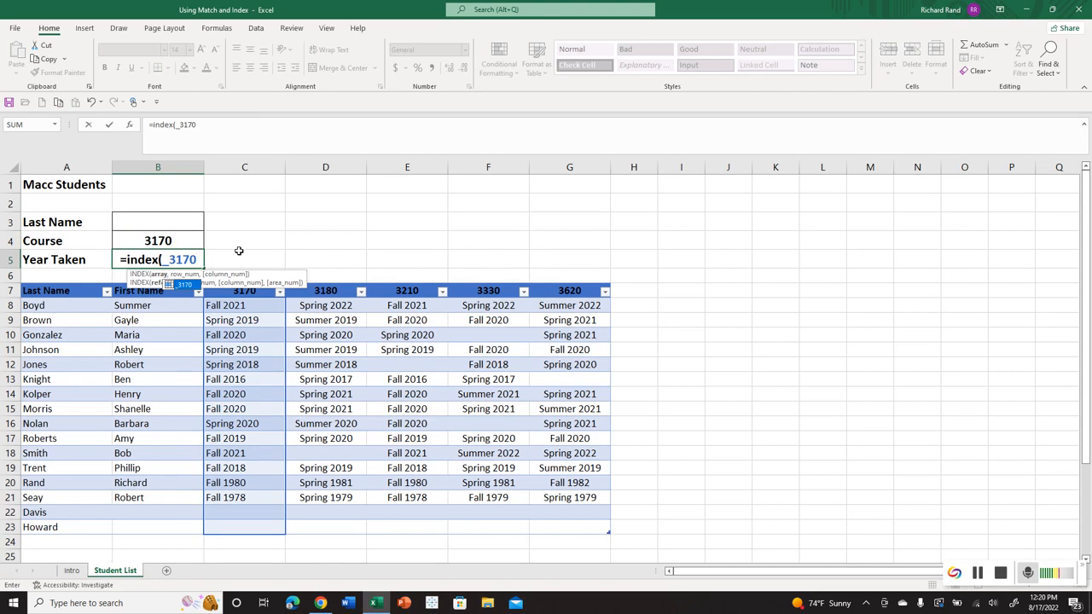
pyautogui.write(',')
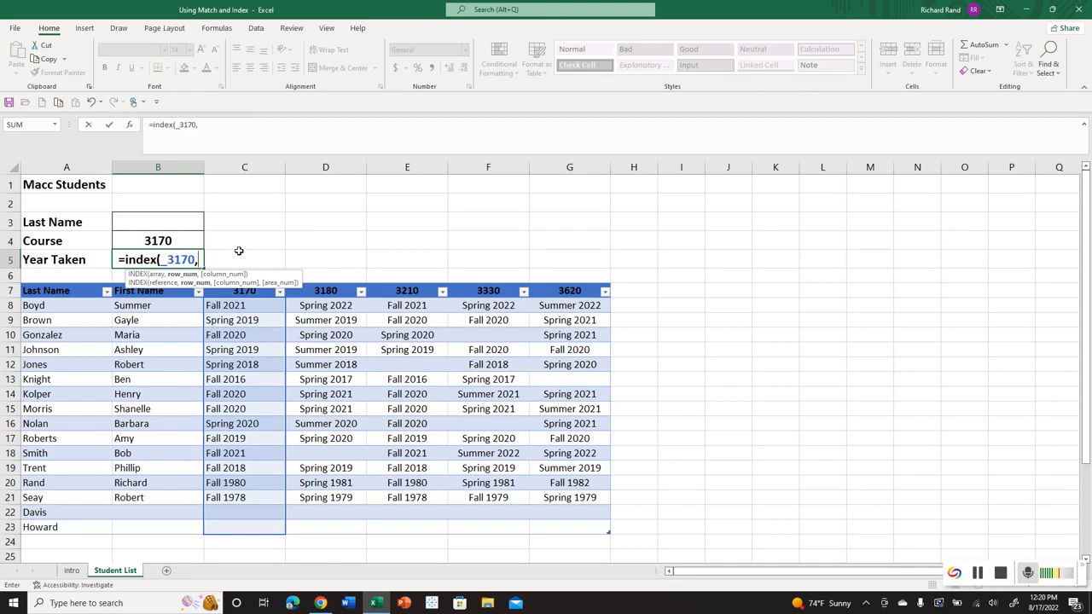
pyautogui.write('match(')
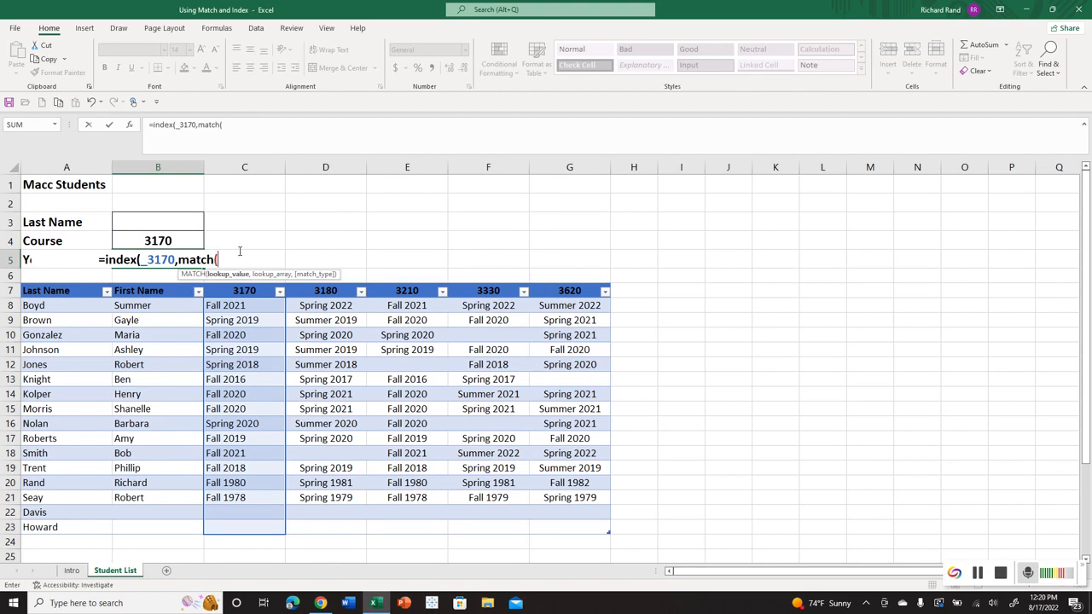
# Complete the B5 formula with MATCH(B3,Last_Name,0) as the row number and enter it.
pyautogui.click(178, 221)
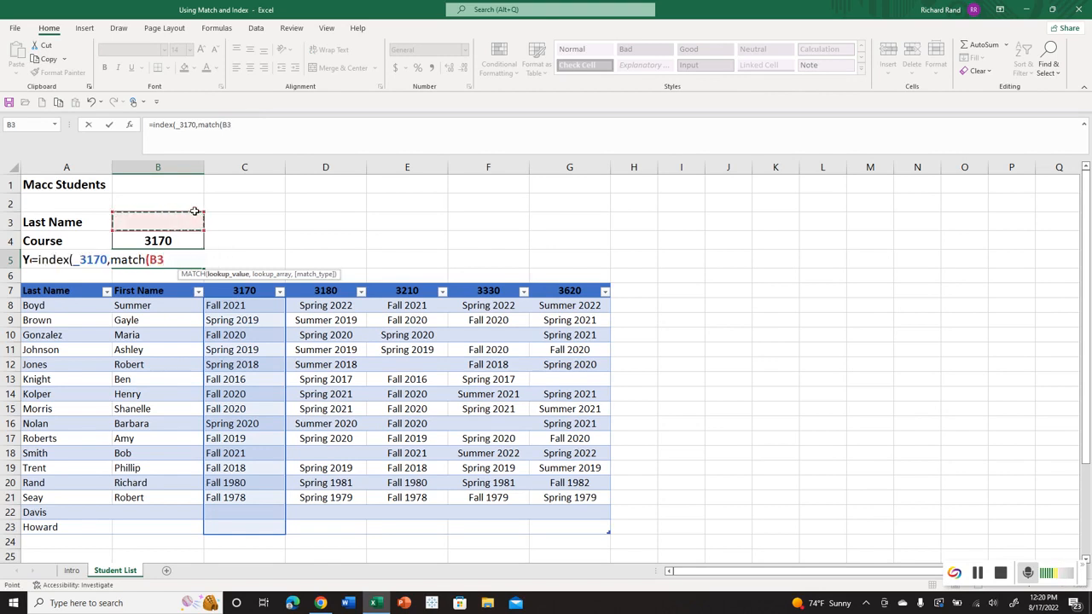
pyautogui.write(',')
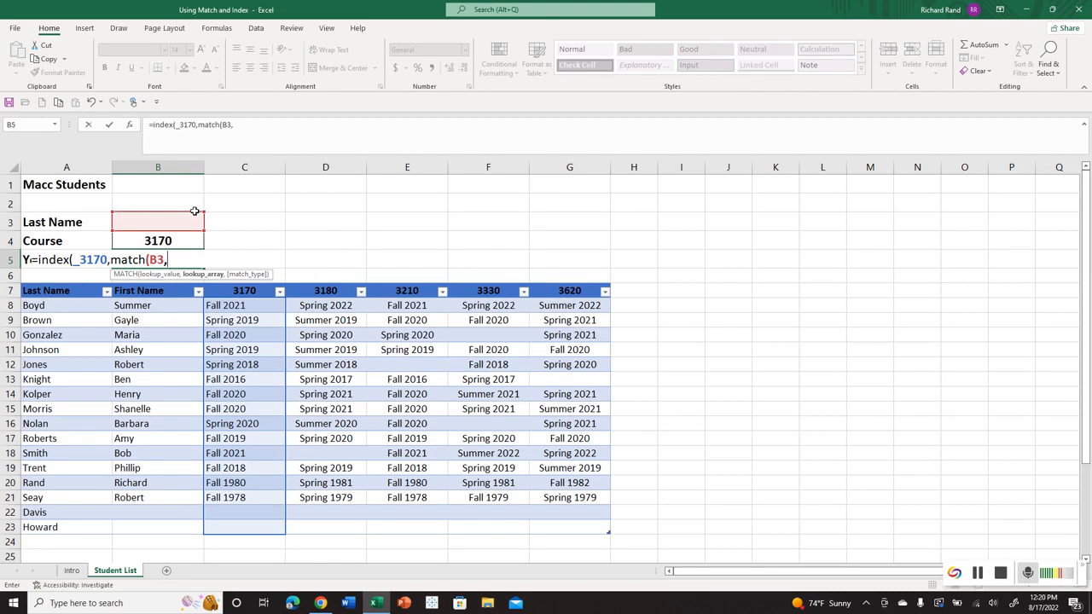
pyautogui.write('last_n')
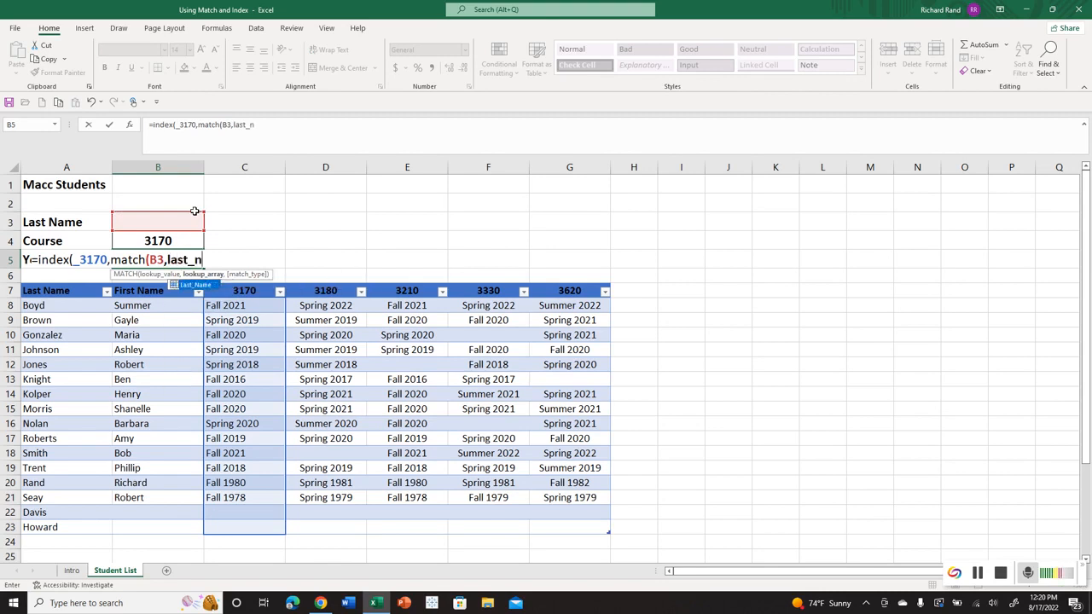
pyautogui.write('ame,')
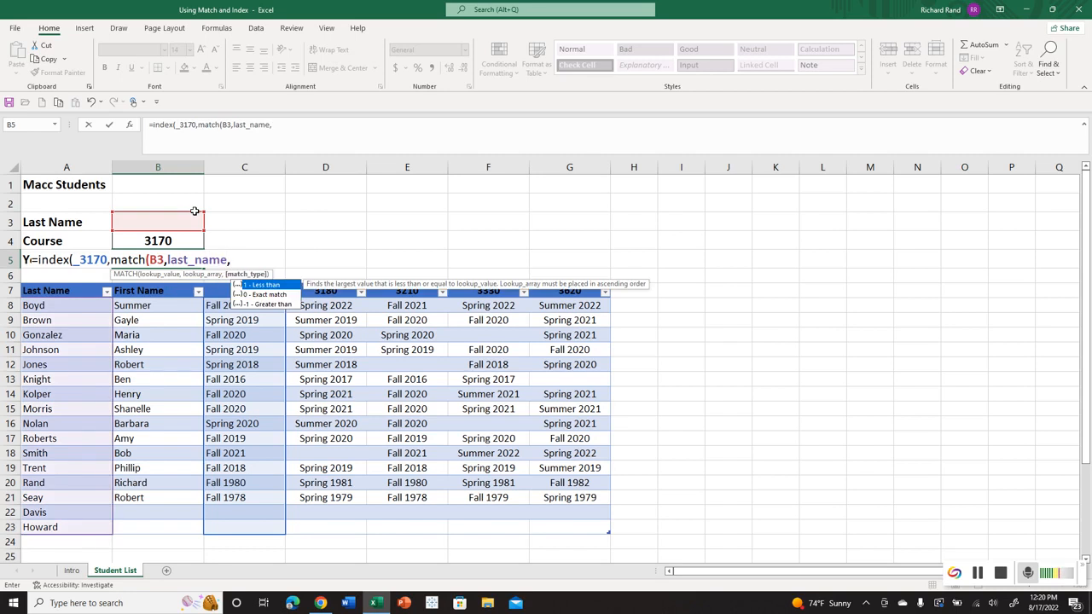
pyautogui.write('0))')
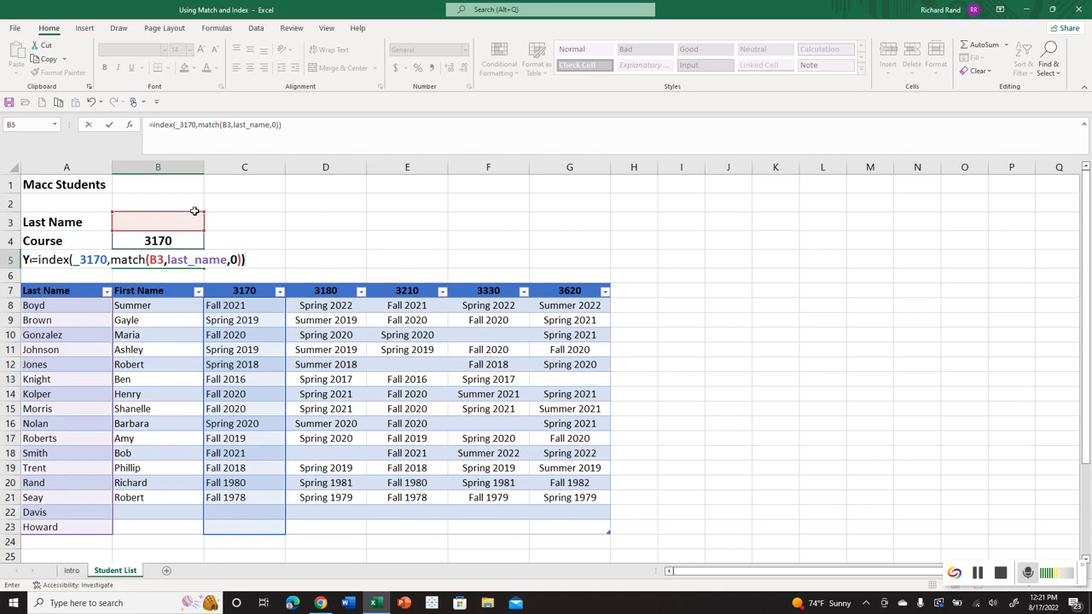
pyautogui.press('Return')
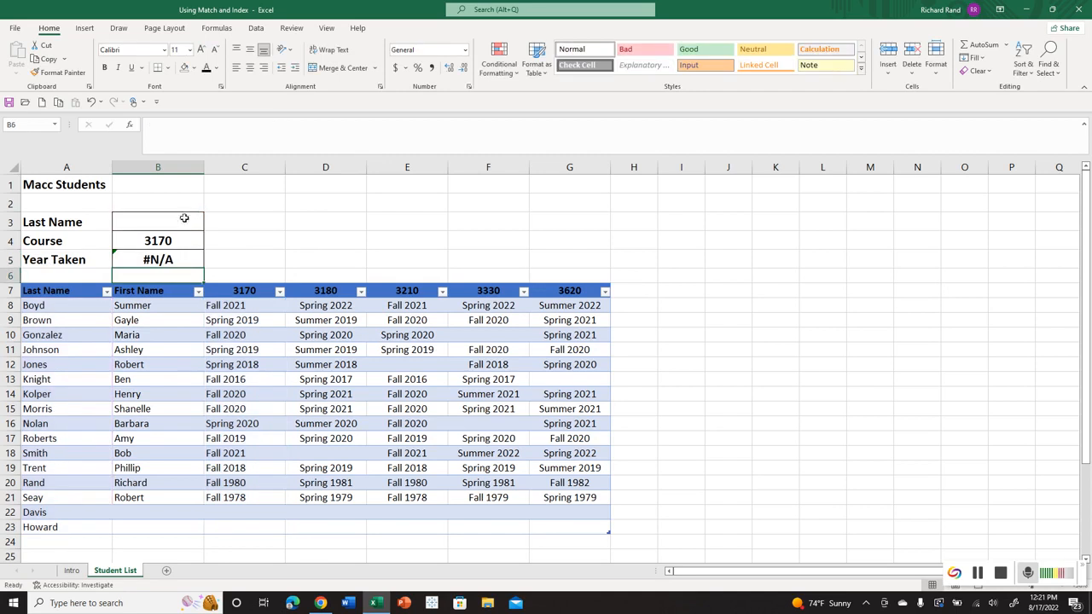
# Test the year lookup by entering the last names from A20, A21 and A9 one after another in B3.
pyautogui.click(185, 220)
pyautogui.write('rand')
pyautogui.press('Return')
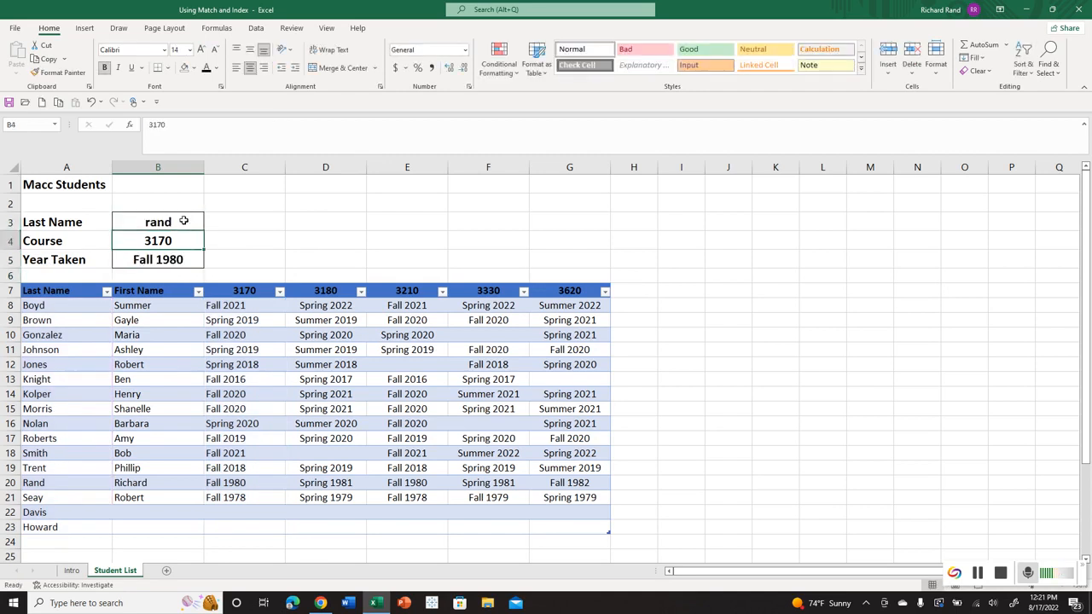
pyautogui.click(183, 221)
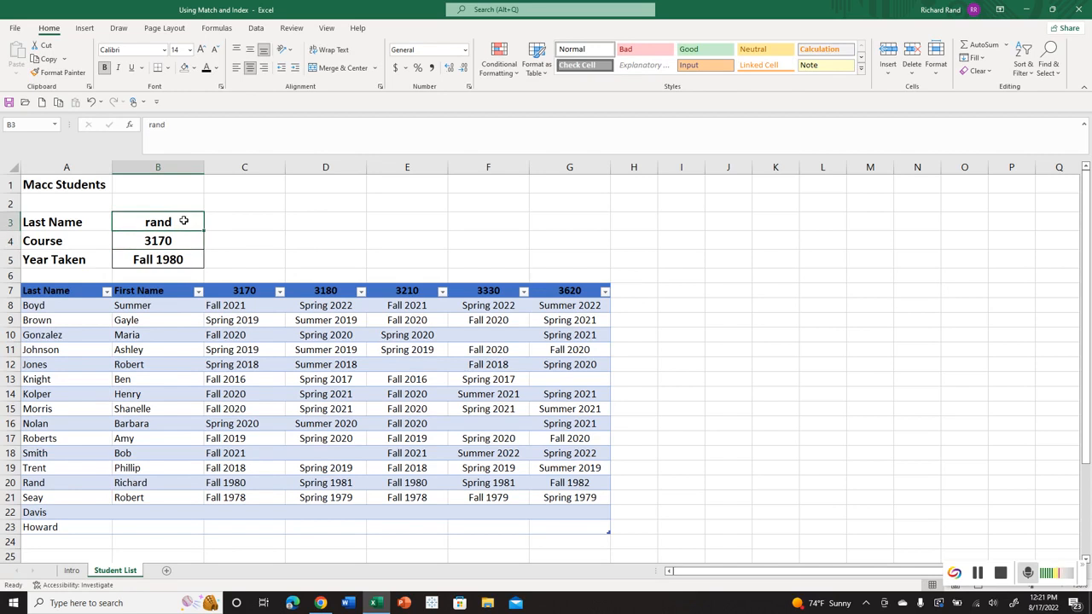
pyautogui.write('seay')
pyautogui.press('Return')
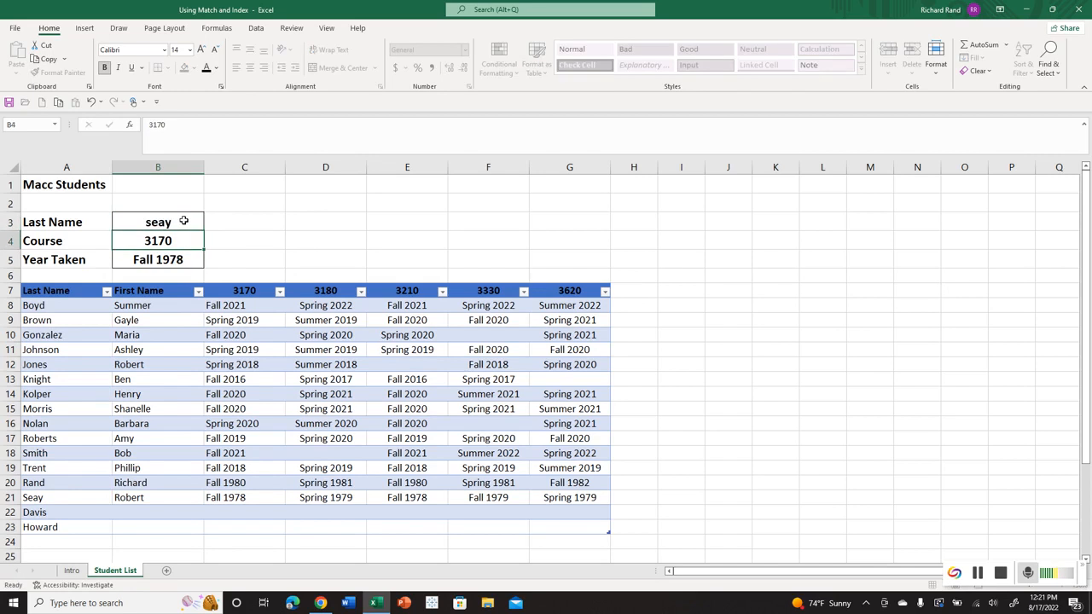
pyautogui.click(183, 221)
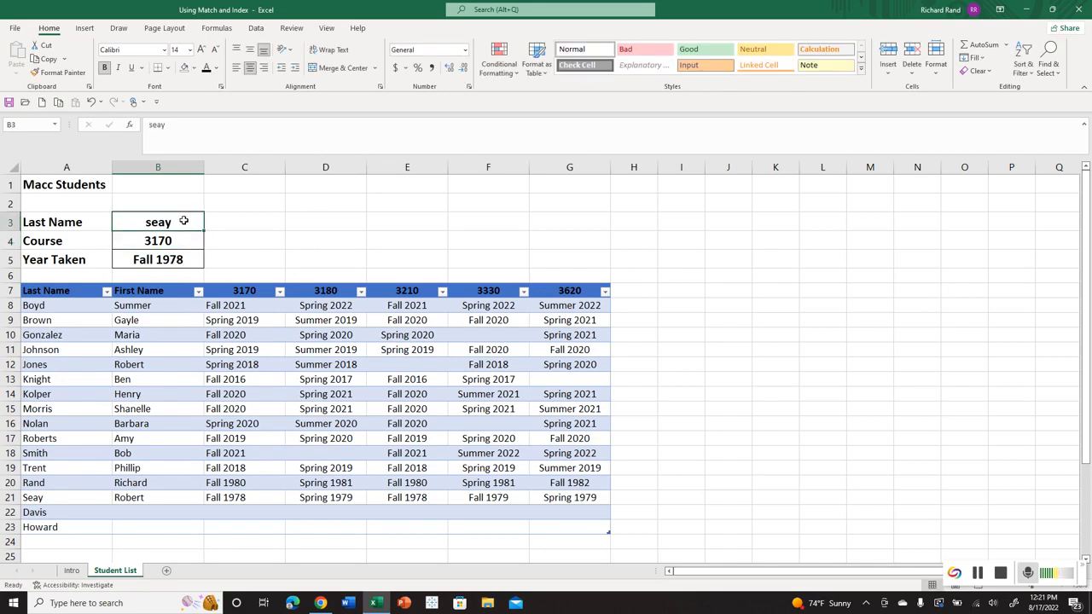
pyautogui.write('brown')
pyautogui.press('Return')
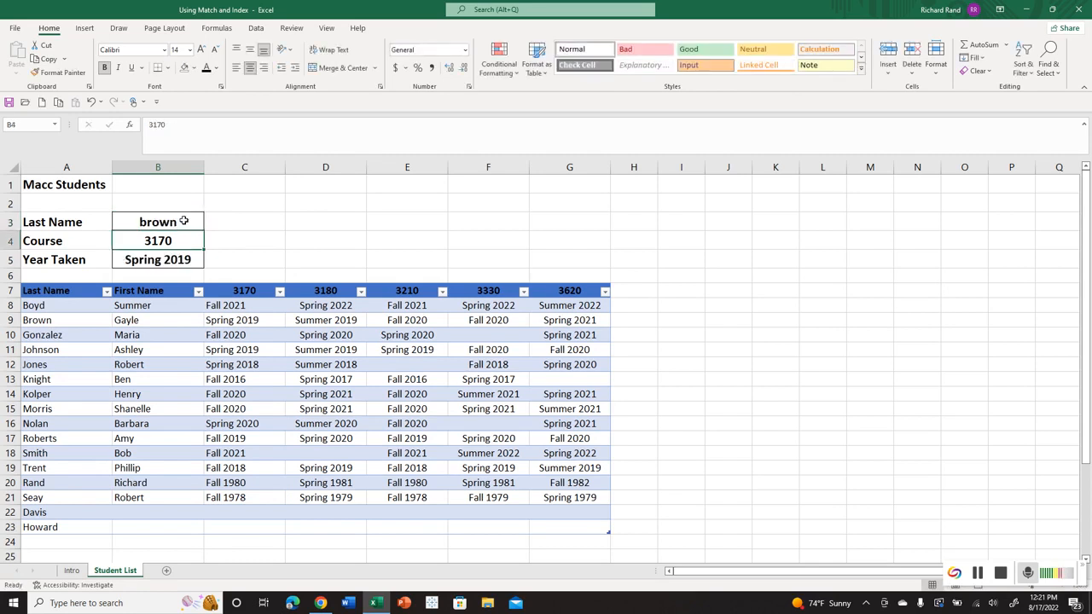
# Try courses 3180 and 3210 in B4 with the lookup, and set the course back to 3170.
pyautogui.press('Down')
pyautogui.press('Up')
pyautogui.write('3180')
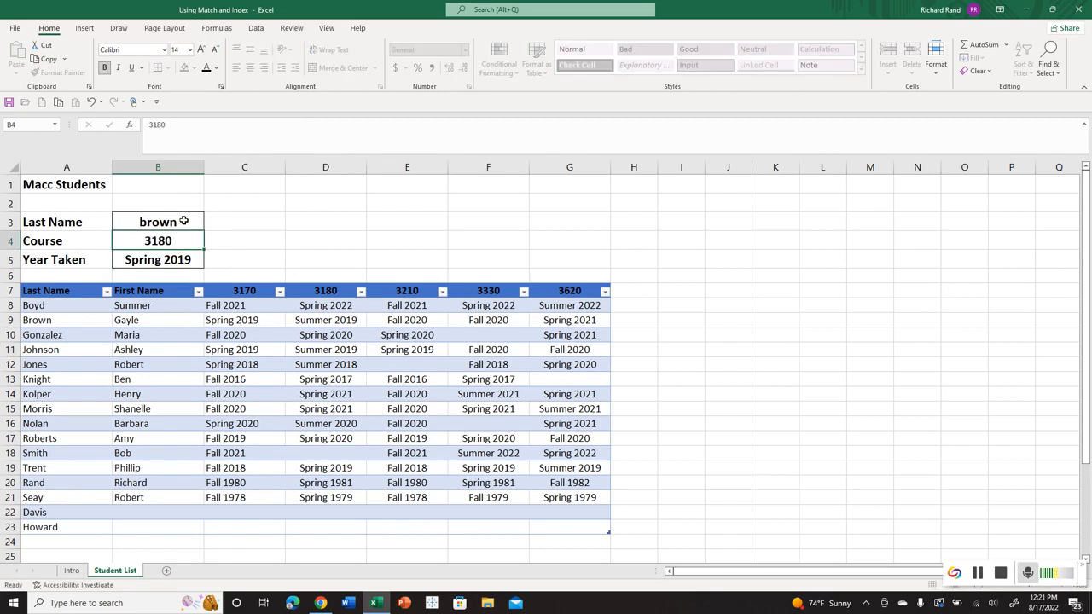
pyautogui.press('Return')
pyautogui.press('Up')
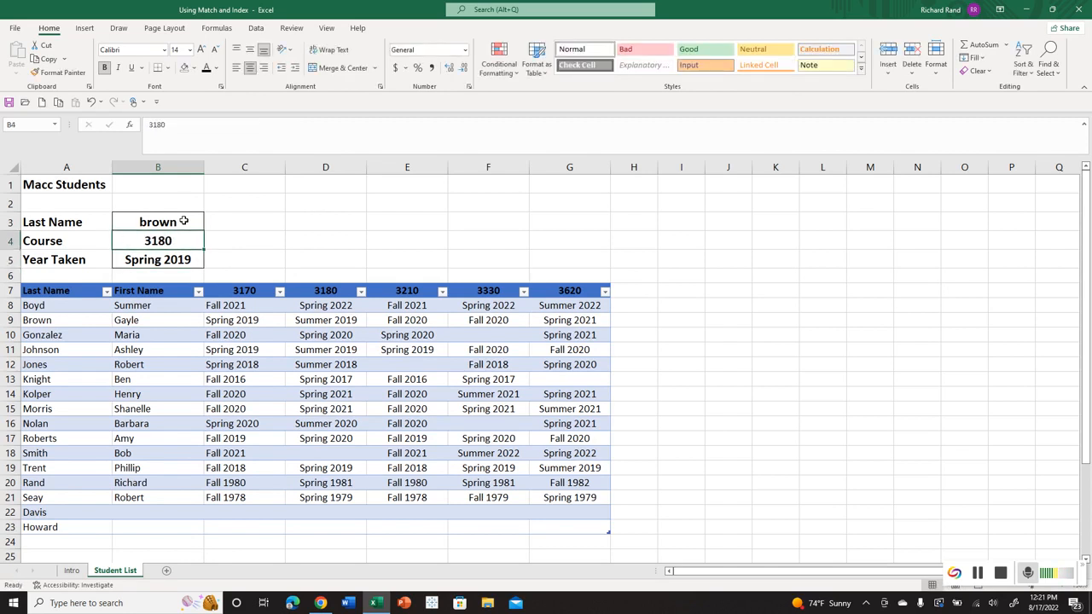
pyautogui.write('3210')
pyautogui.press('Return')
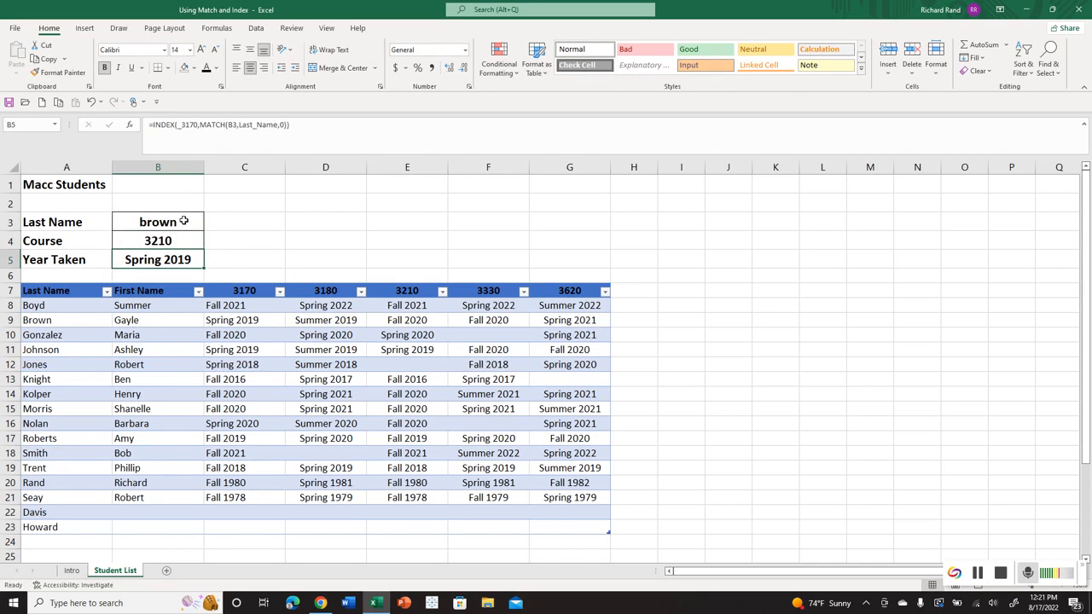
pyautogui.press('Up')
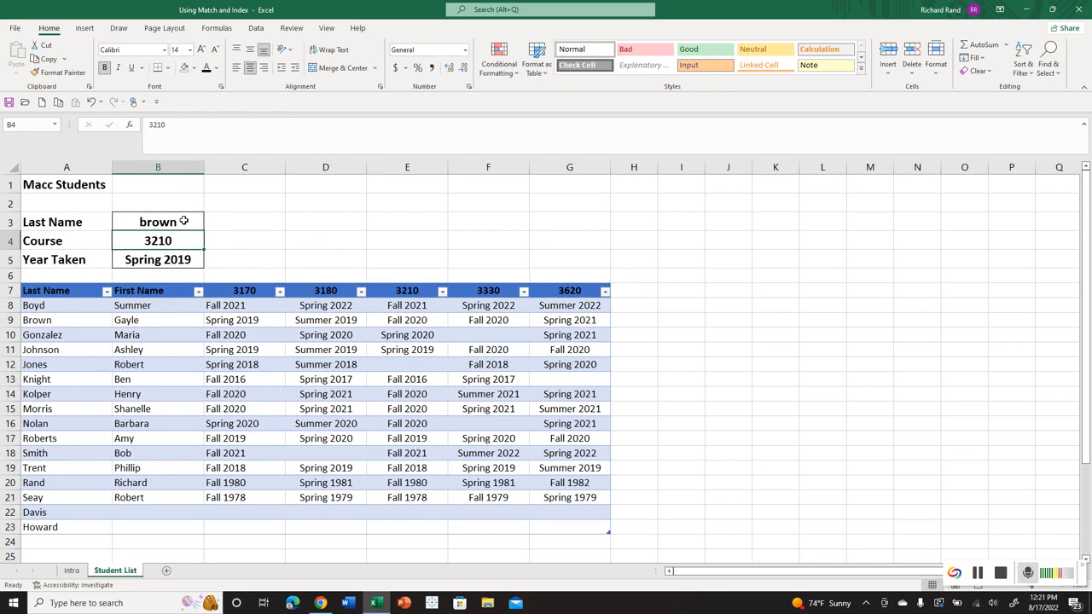
pyautogui.write('3170')
pyautogui.press('Return')
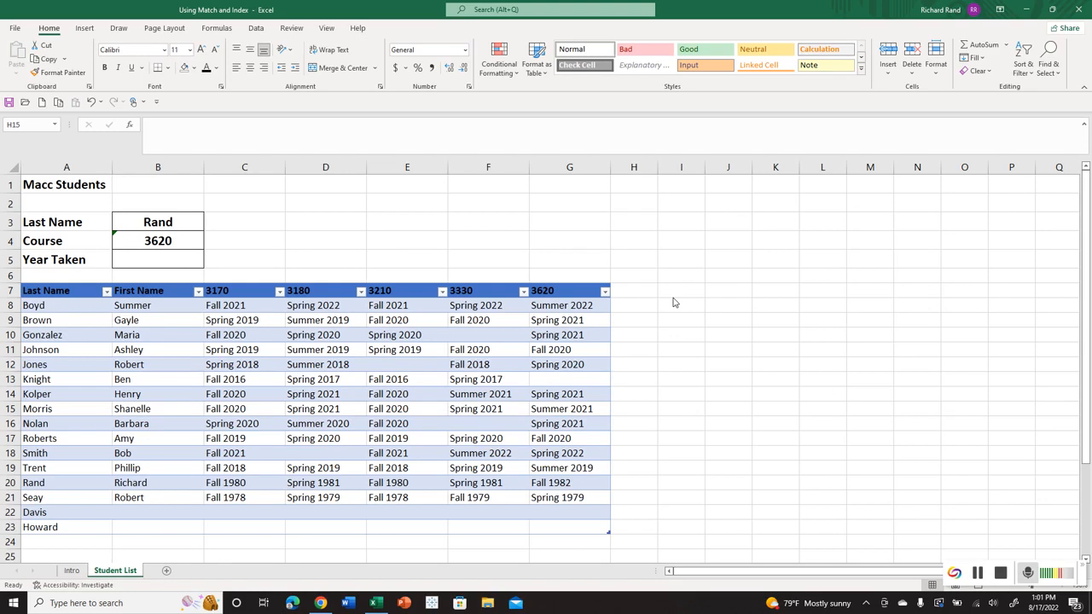
# Check the student table's name in its table design properties.
pyautogui.click(366, 336)
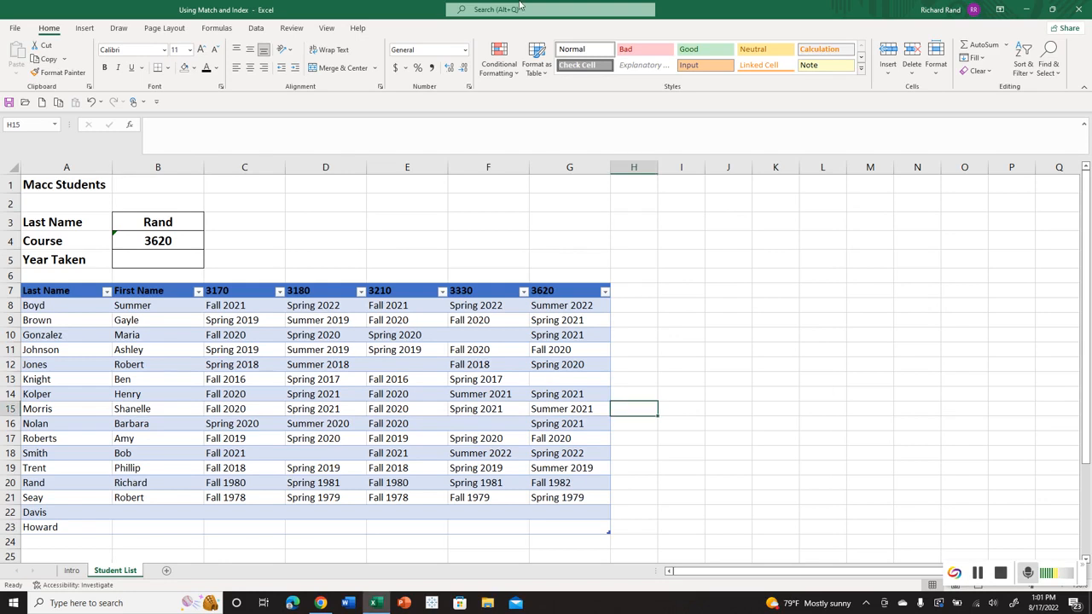
pyautogui.click(182, 346)
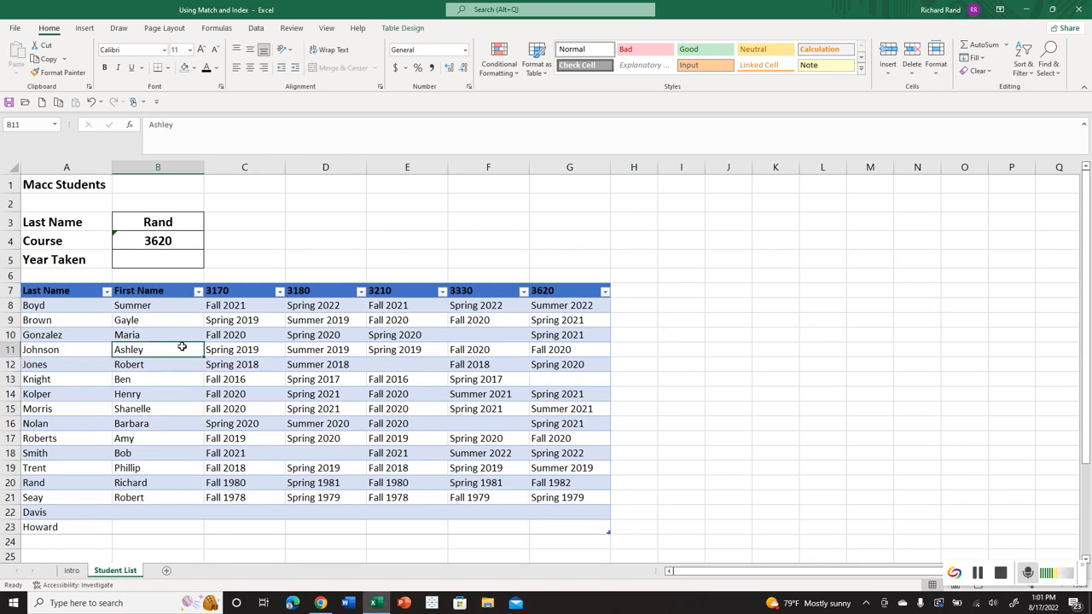
pyautogui.click(388, 29)
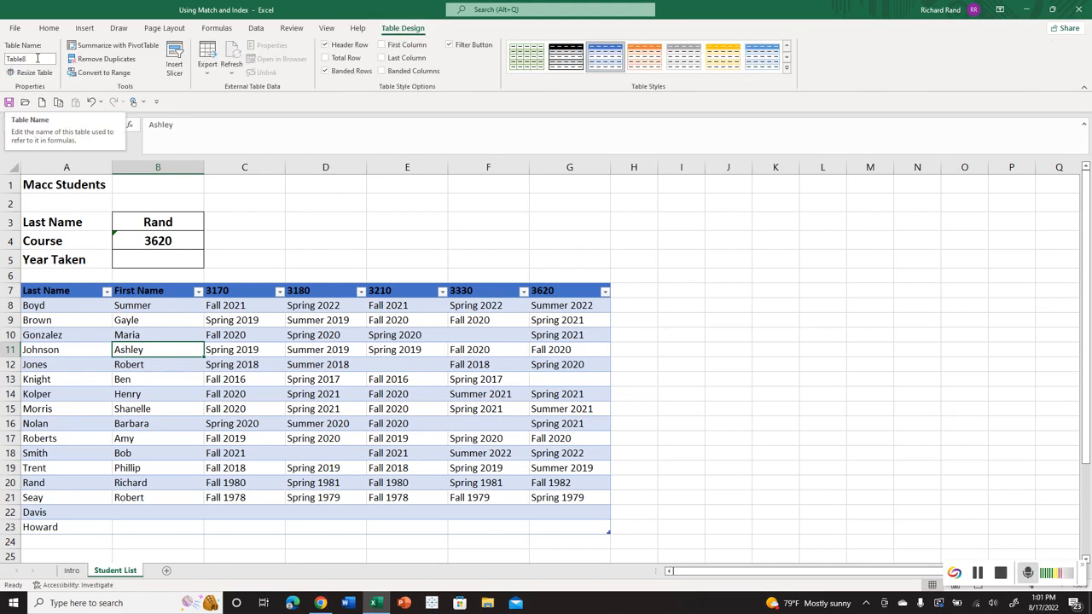
# Start a new INDEX formula in the Year Taken cell B5 with Table8 as the array.
pyautogui.click(155, 254)
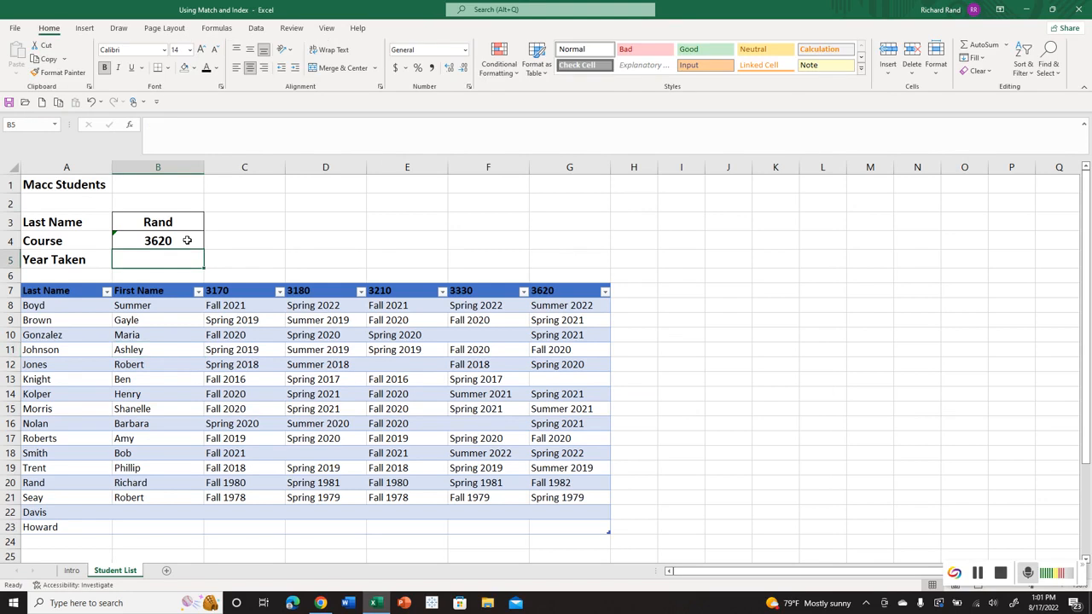
pyautogui.write('=')
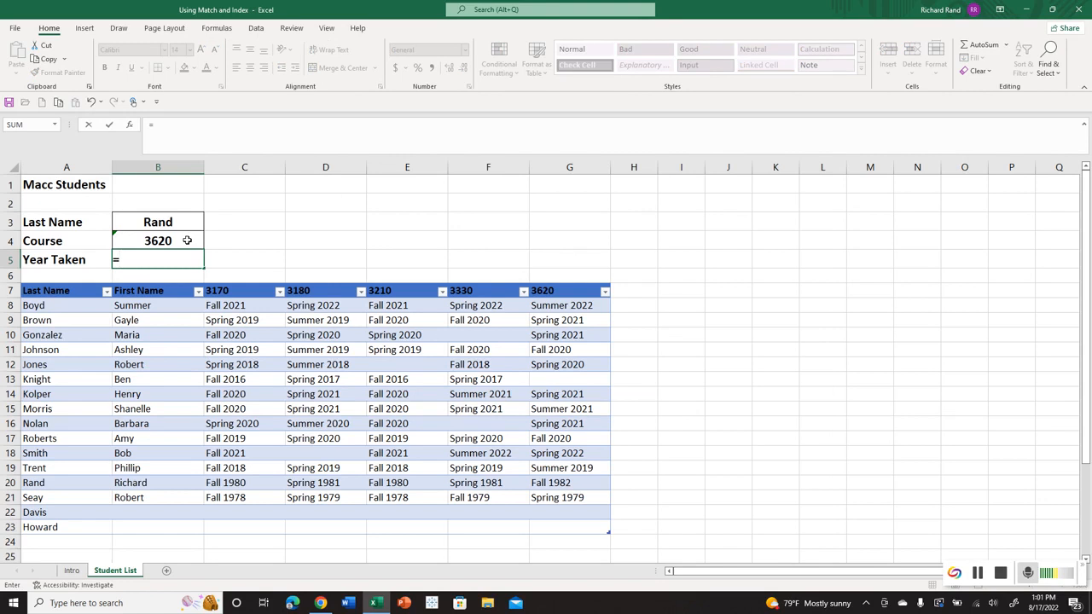
pyautogui.write('index')
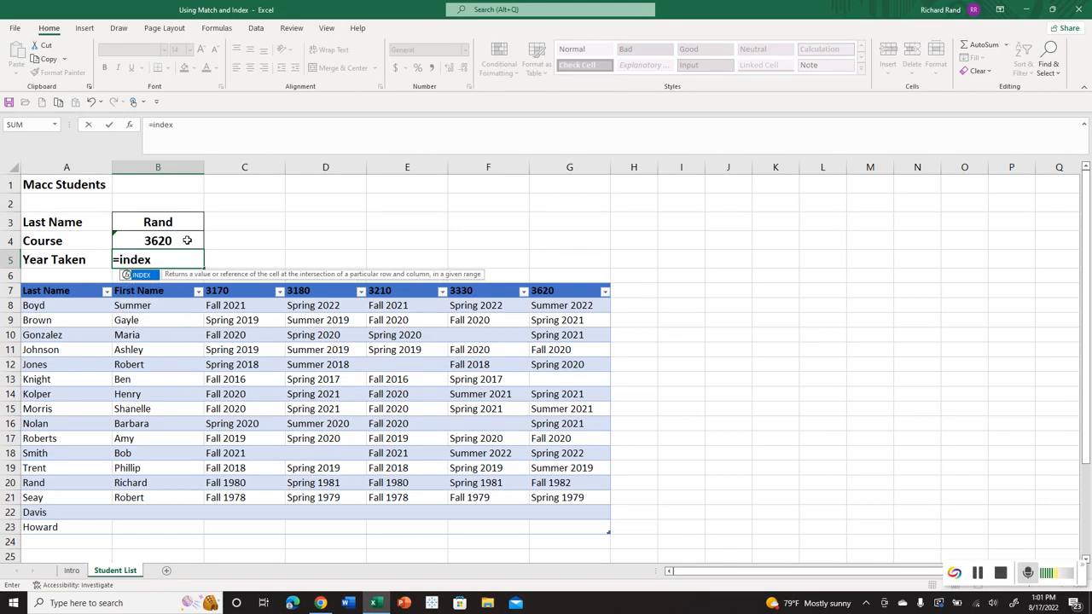
pyautogui.write('(')
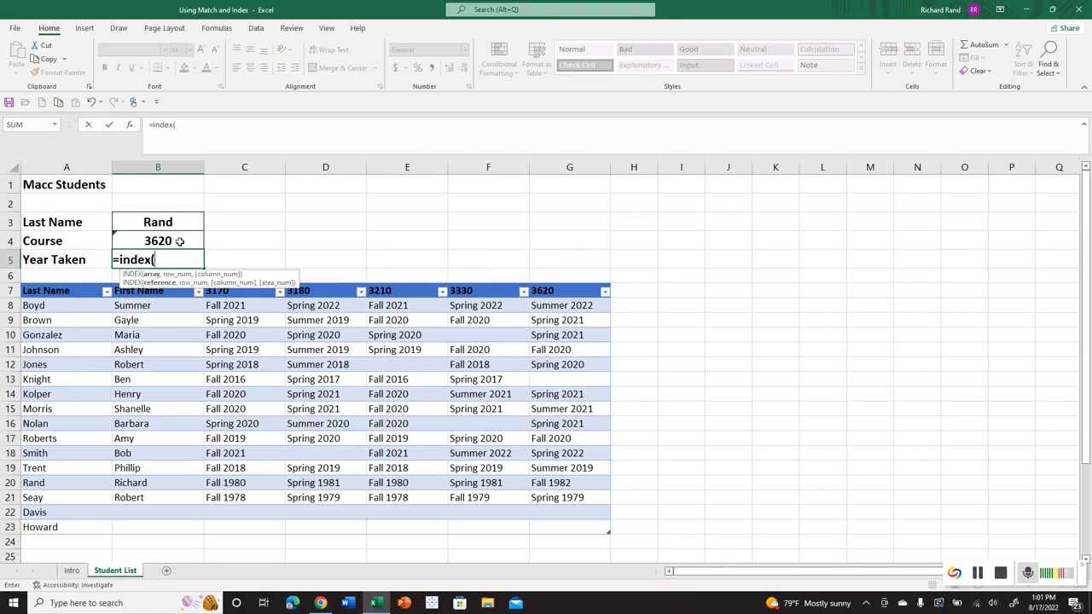
pyautogui.write('tab')
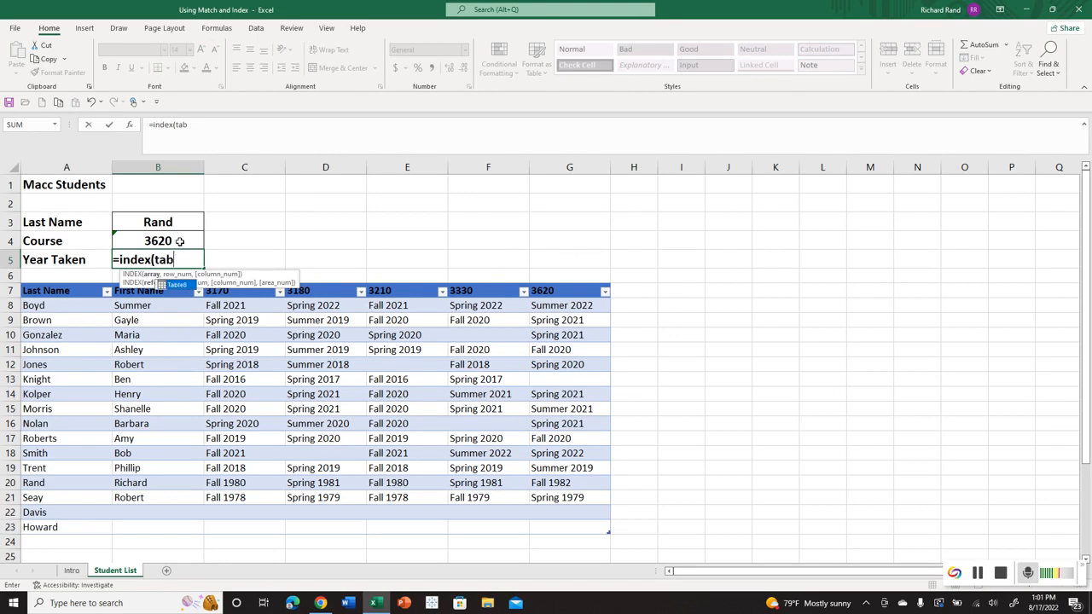
pyautogui.write('le8')
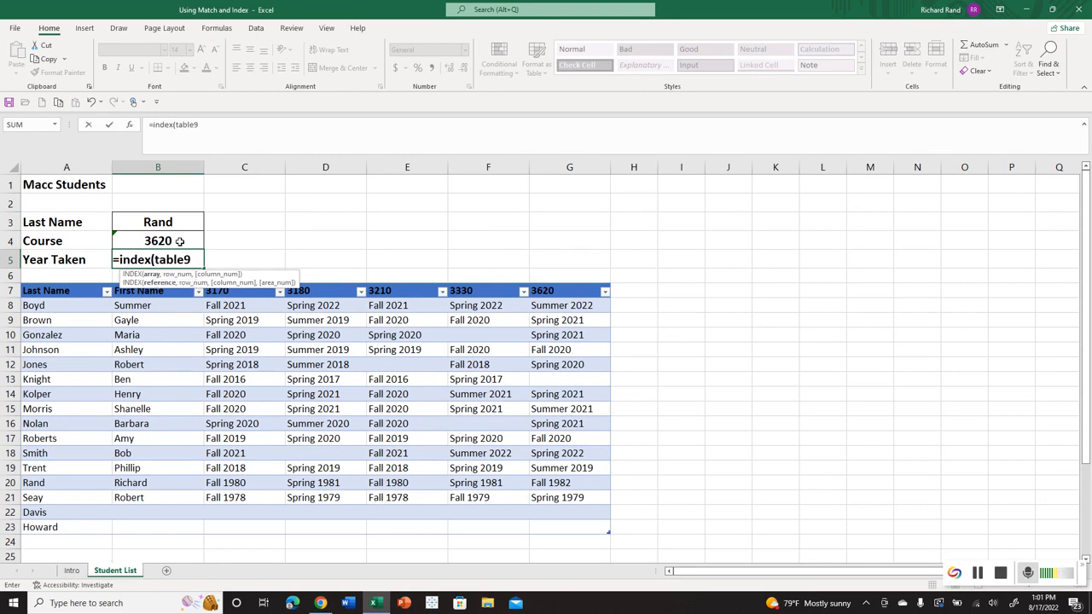
pyautogui.press('BackSpace')
pyautogui.write('8,')
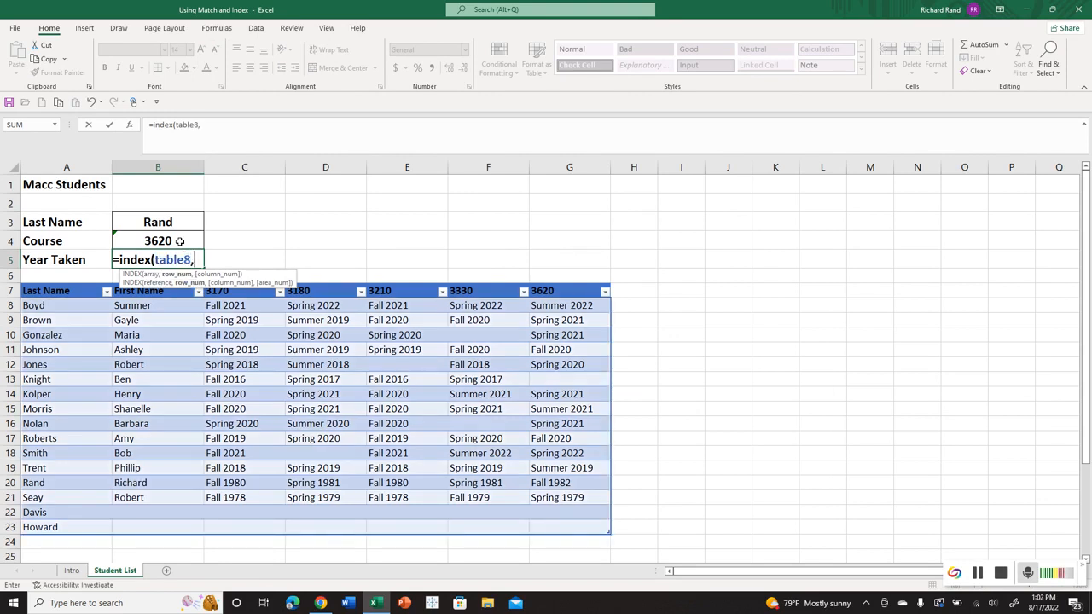
pyautogui.write('match')
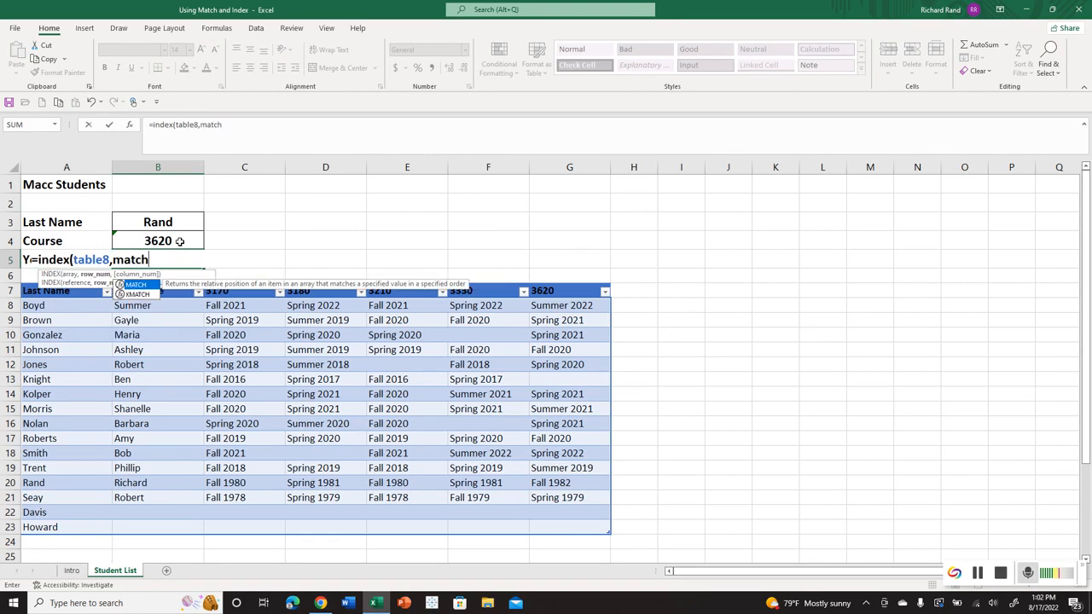
pyautogui.write('(')
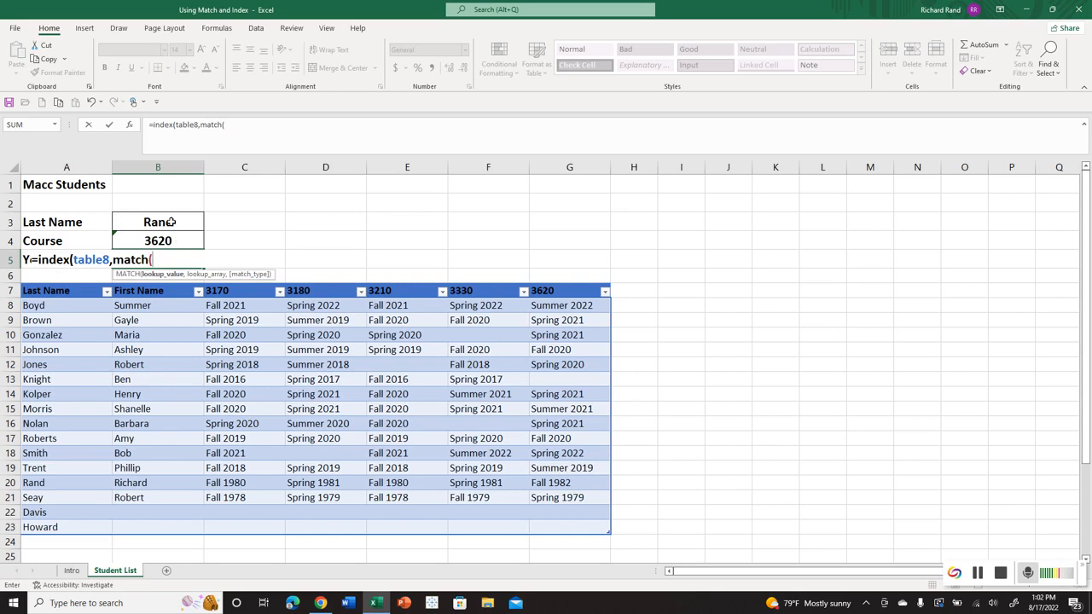
# Add MATCH(B3,last_name,0) as the row argument of the INDEX formula in B5.
pyautogui.click(172, 221)
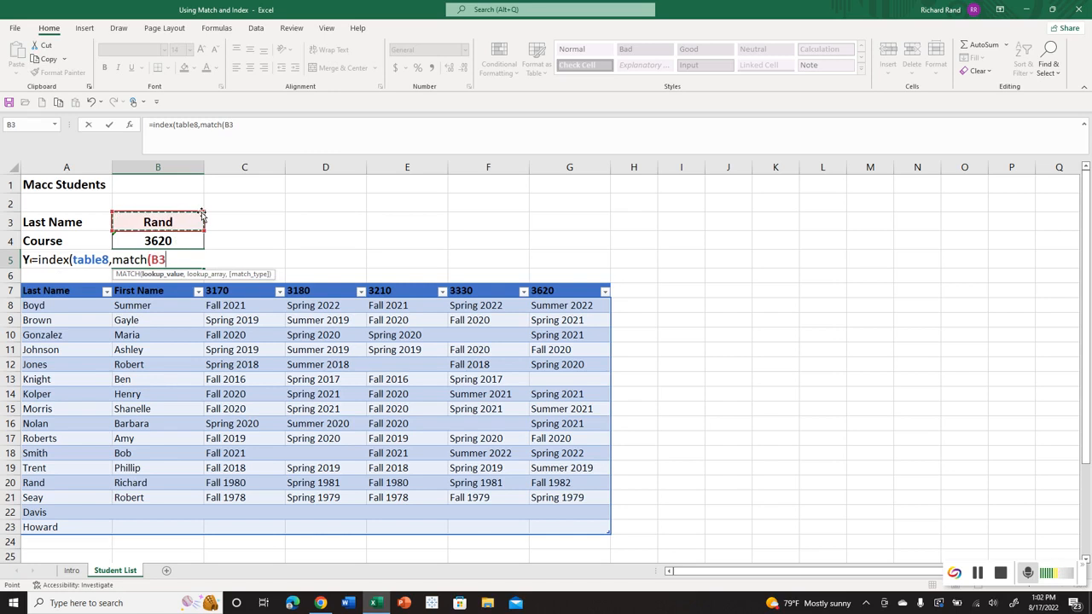
pyautogui.write(',last')
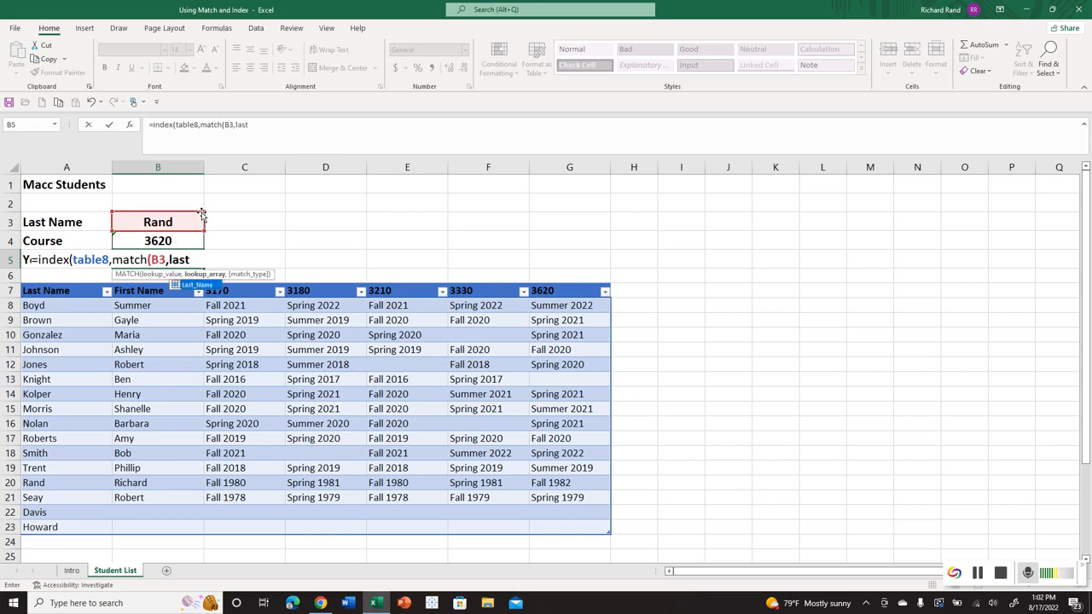
pyautogui.write('_name')
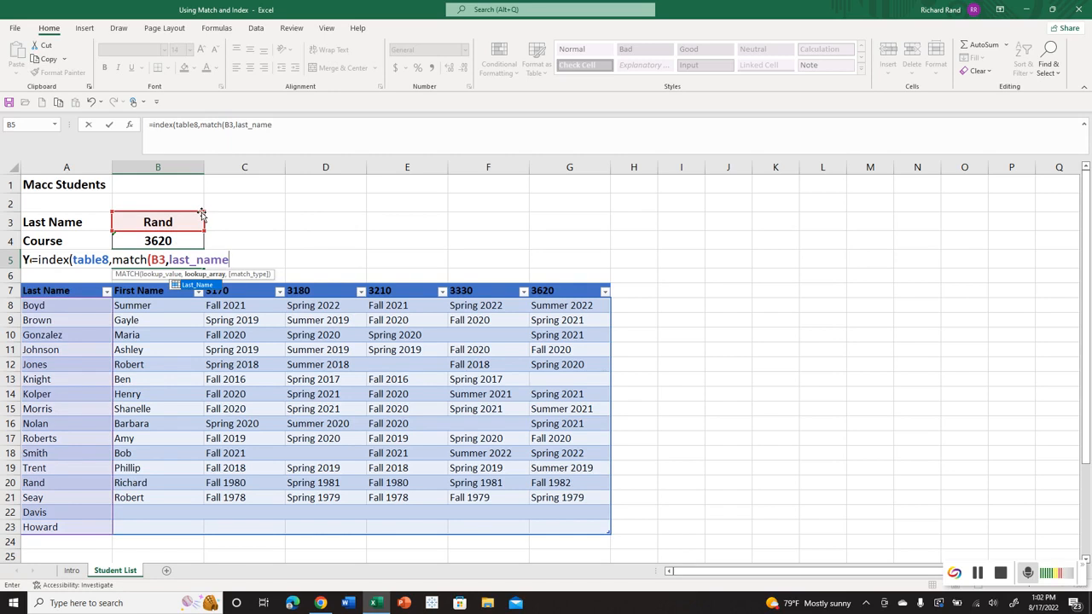
pyautogui.write(',0),')
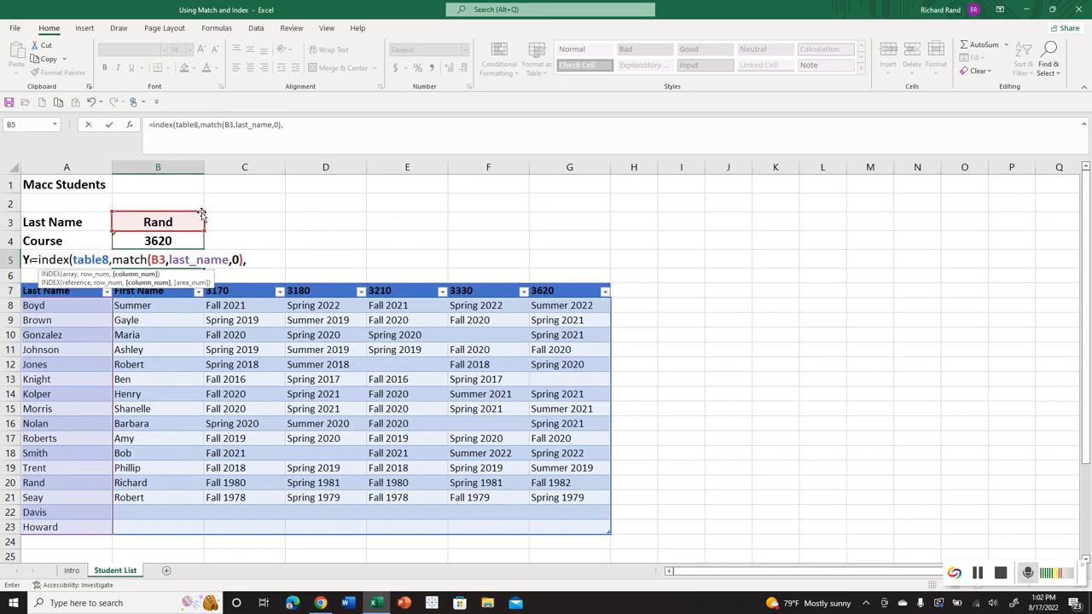
pyautogui.write('match')
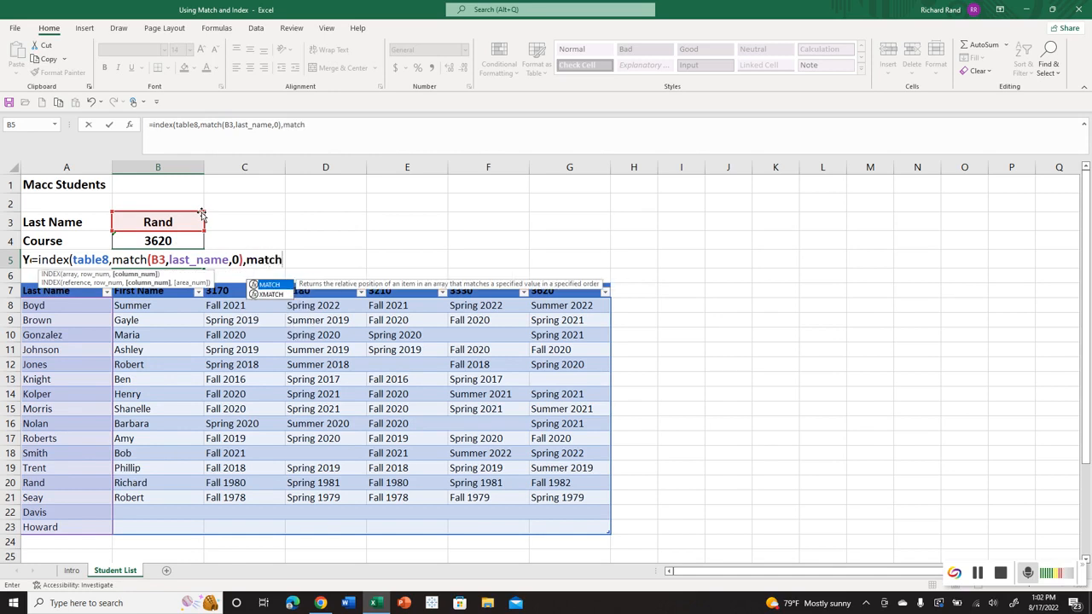
# Add MATCH(B4,Table8[#Headers],0) as the column argument of the INDEX formula and enter the formula in B5.
pyautogui.write('(')
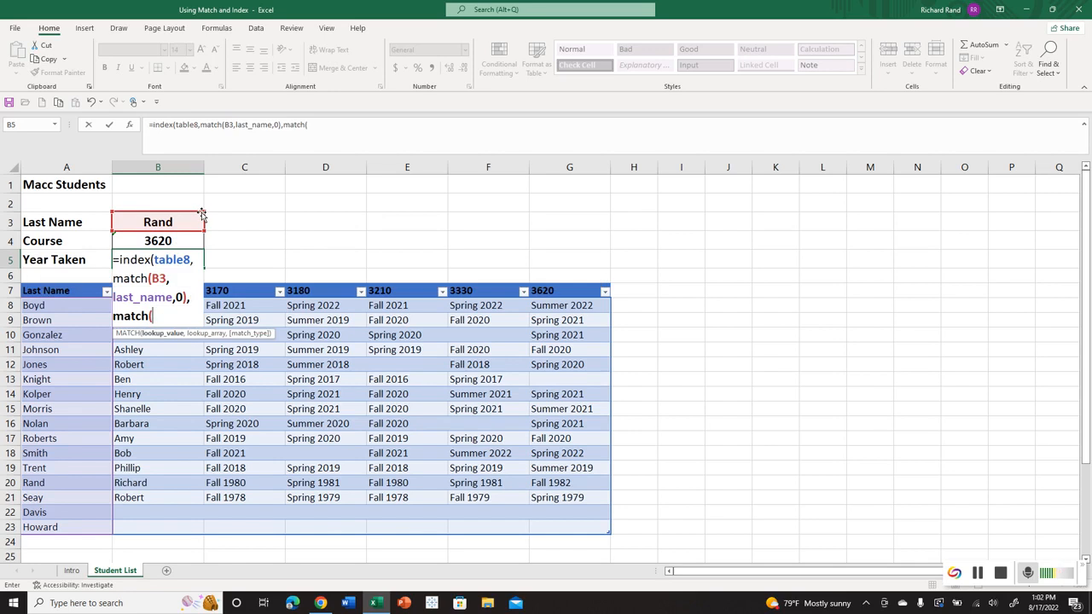
pyautogui.click(137, 239)
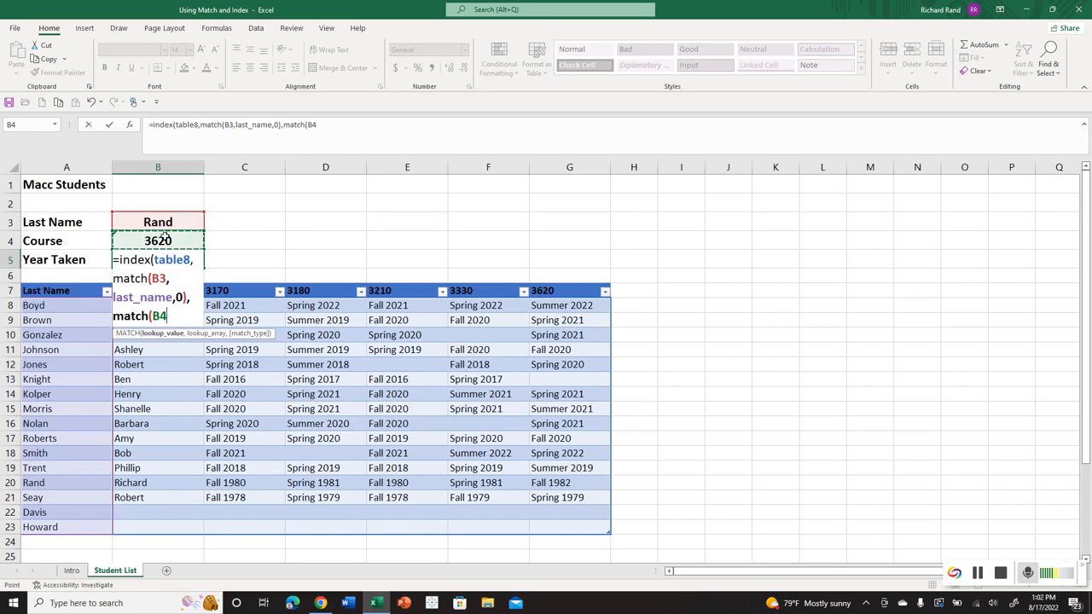
pyautogui.write(',')
pyautogui.moveTo(83, 283); pyautogui.dragTo(541, 290)
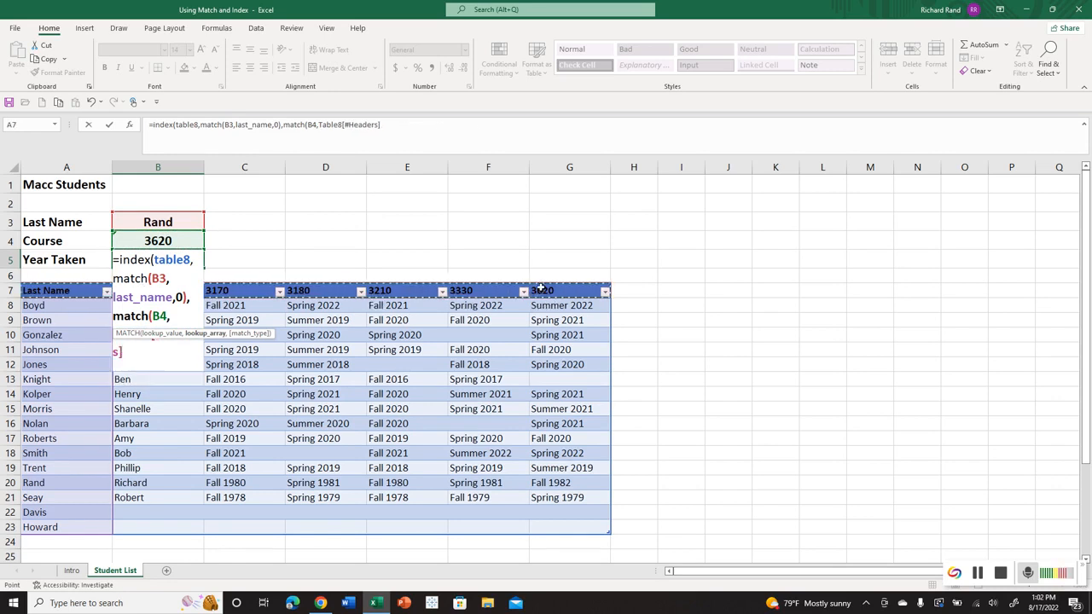
pyautogui.write(',0')
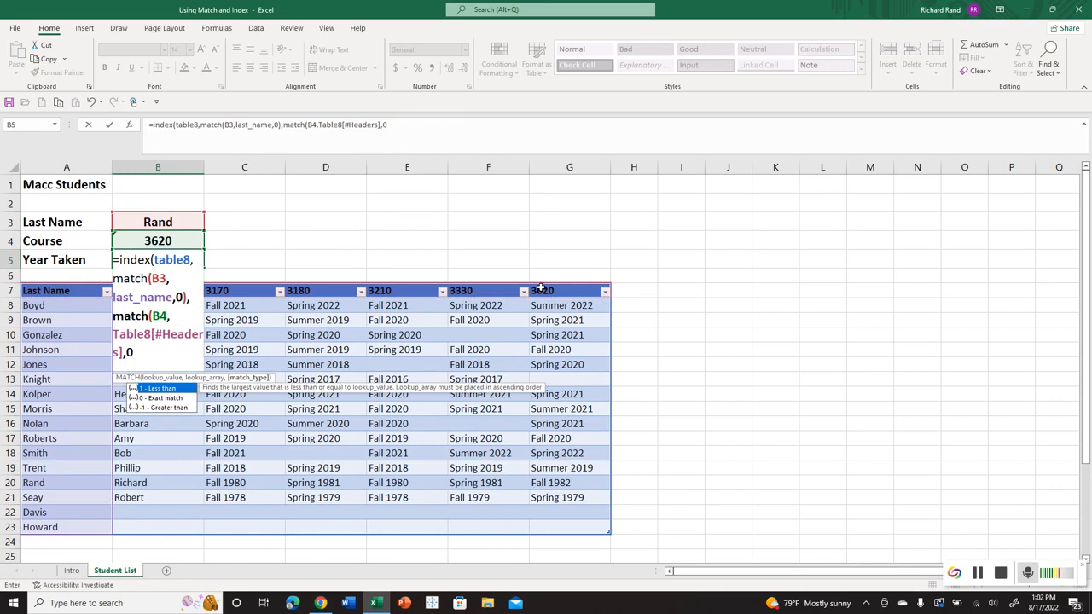
pyautogui.write(')')
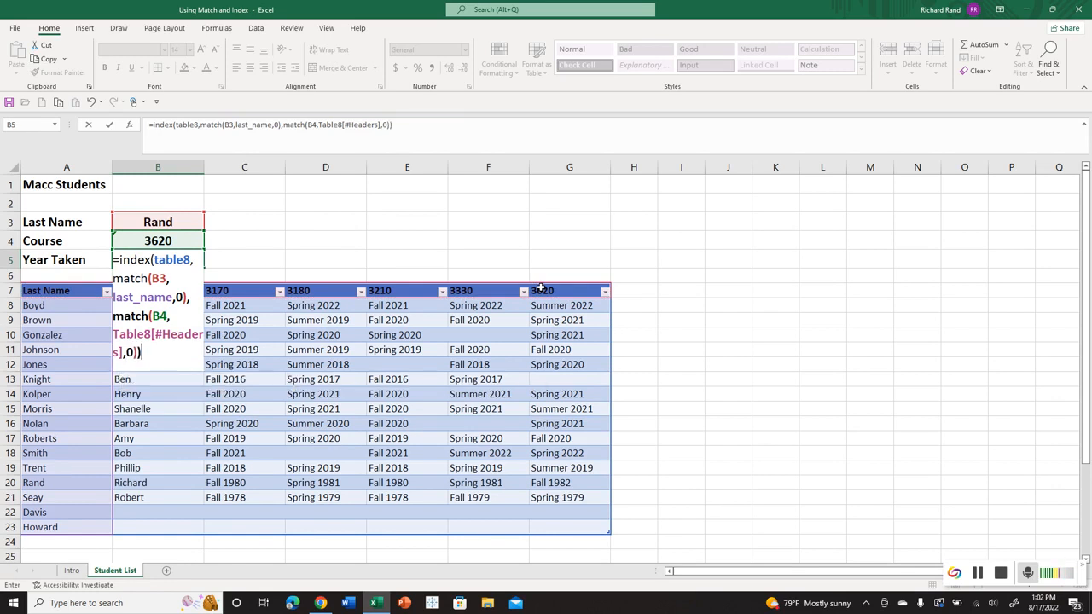
pyautogui.press('Return')
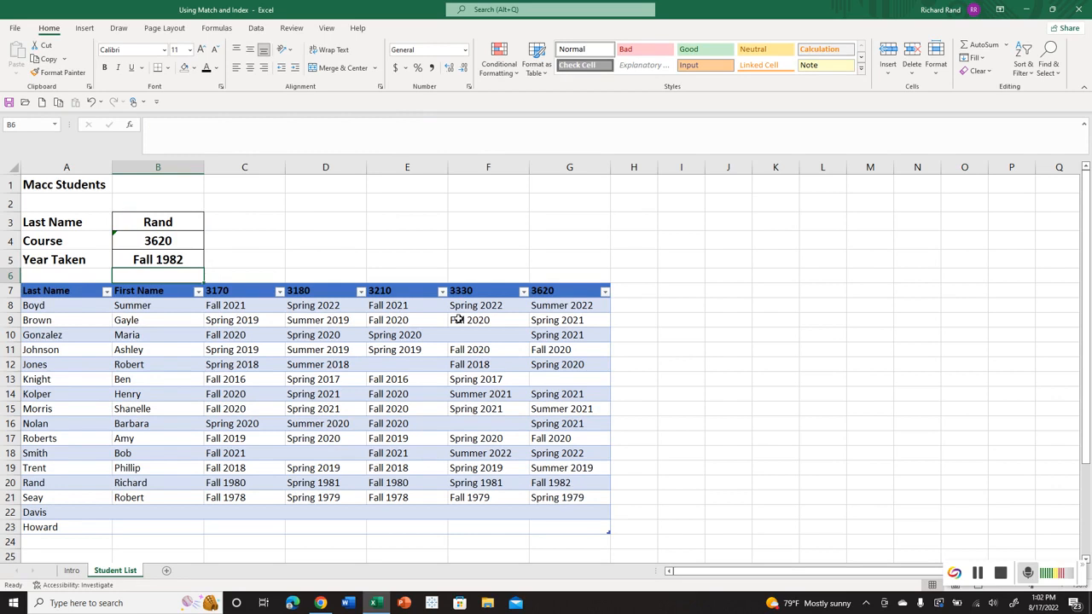
# Format the course headings in C7:G7 as Number with 0 decimal places.
pyautogui.click(184, 262)
pyautogui.click(178, 241)
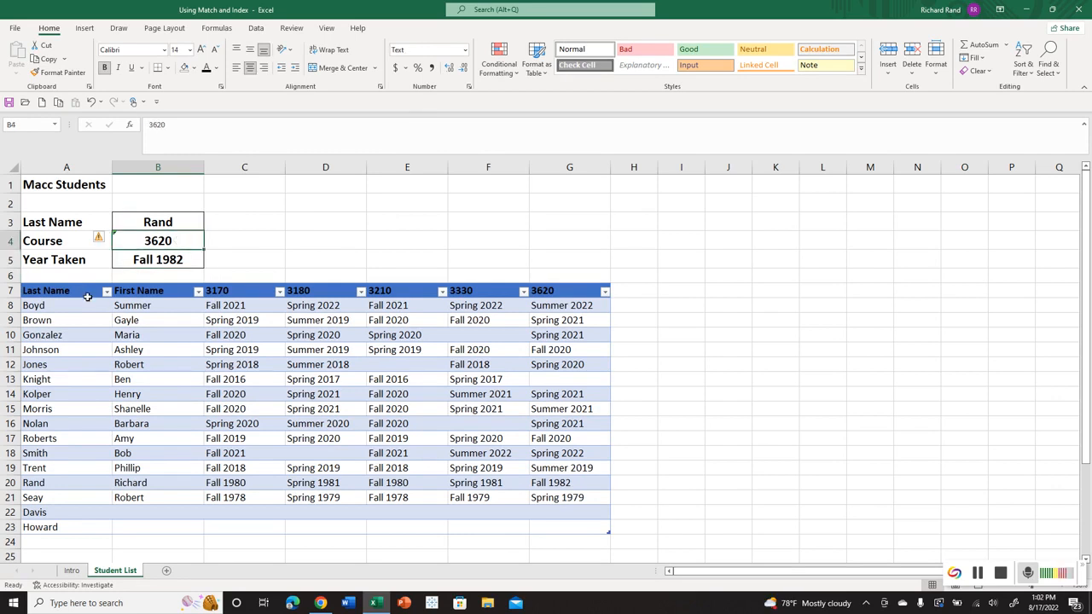
pyautogui.moveTo(86, 293); pyautogui.dragTo(572, 306)
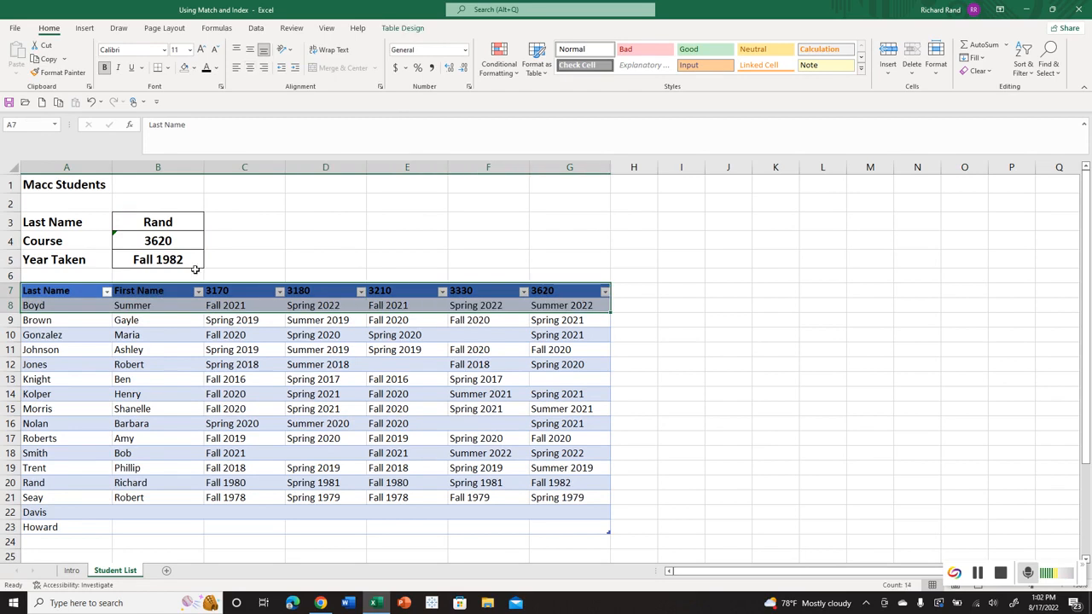
pyautogui.click(165, 244)
pyautogui.moveTo(231, 290); pyautogui.dragTo(543, 297)
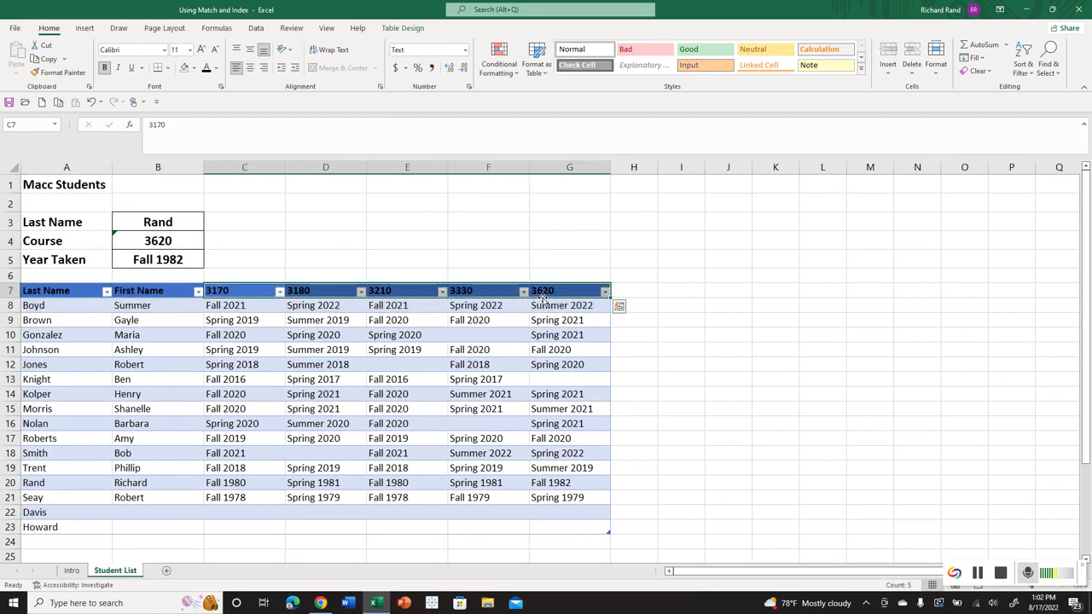
pyautogui.rightClick(510, 292)
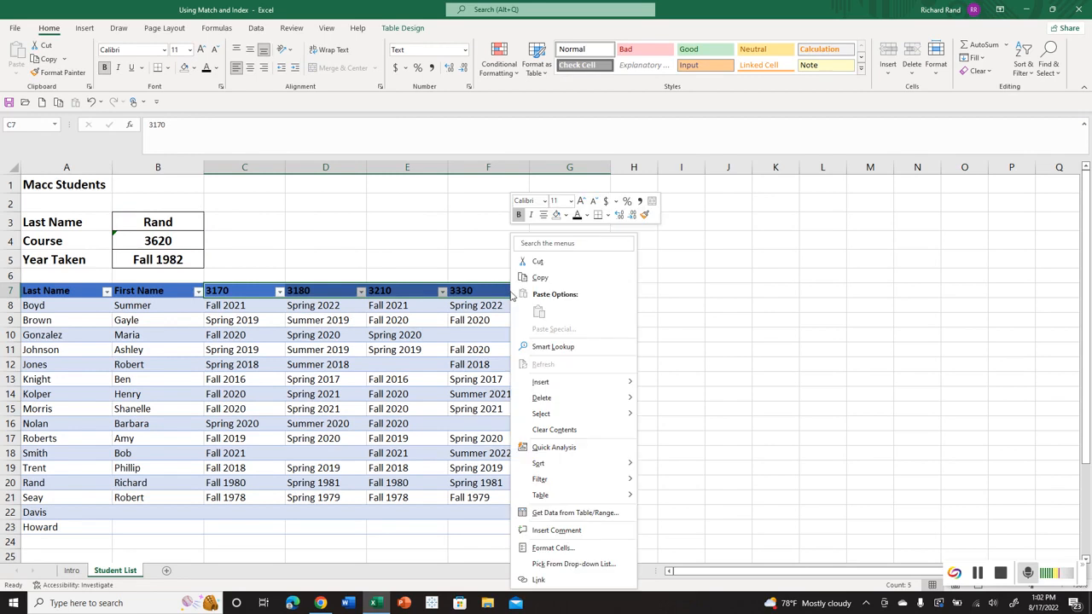
pyautogui.click(553, 549)
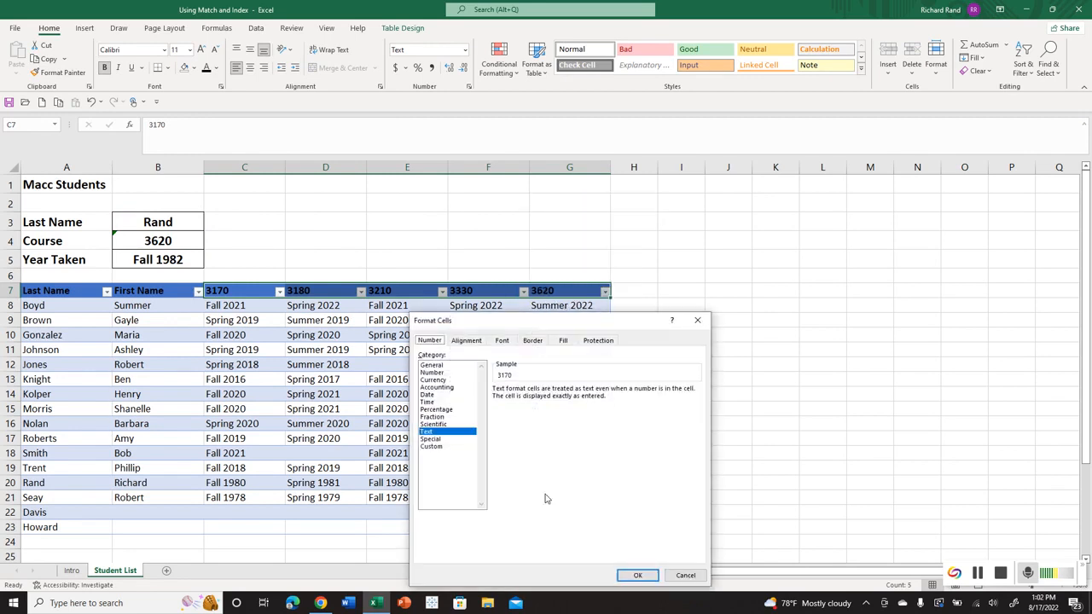
pyautogui.click(434, 373)
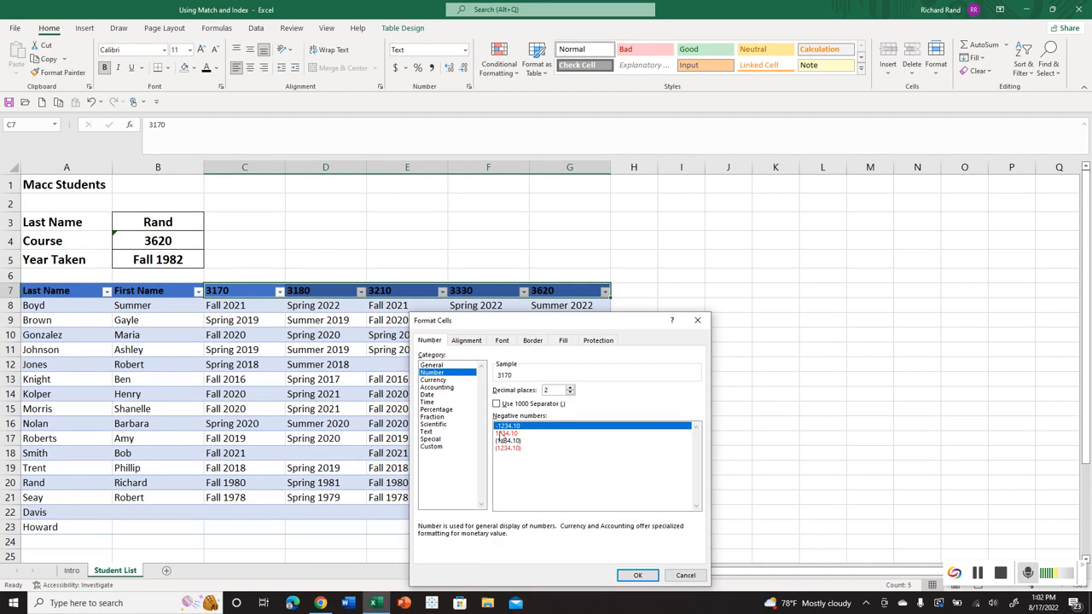
pyautogui.click(569, 393)
pyautogui.click(569, 394)
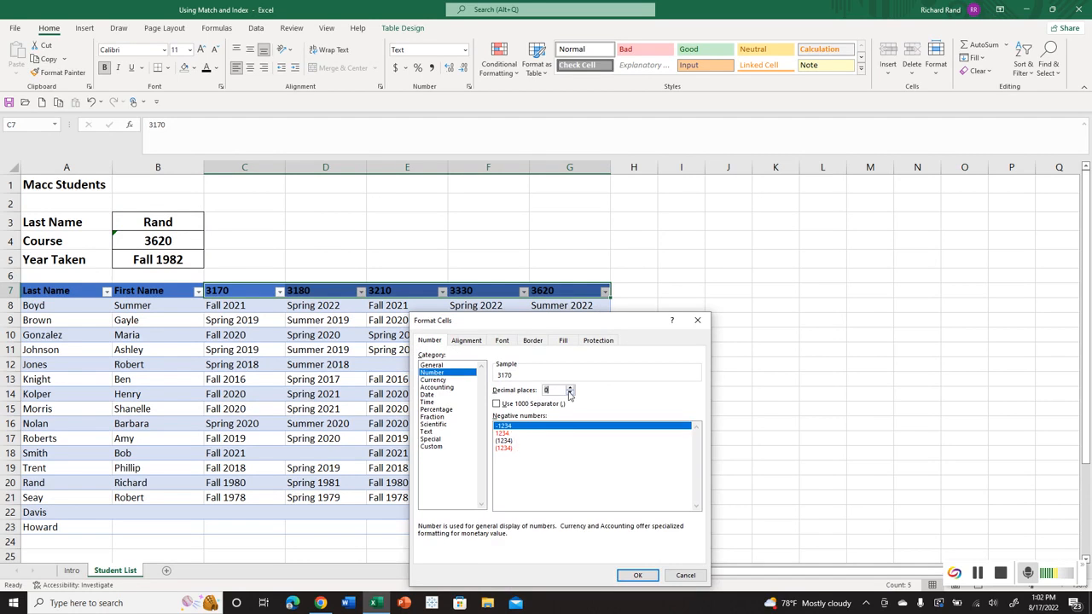
pyautogui.click(637, 575)
# Test the lookup by setting the course in B4 to 3170.
pyautogui.click(229, 252)
pyautogui.click(200, 237)
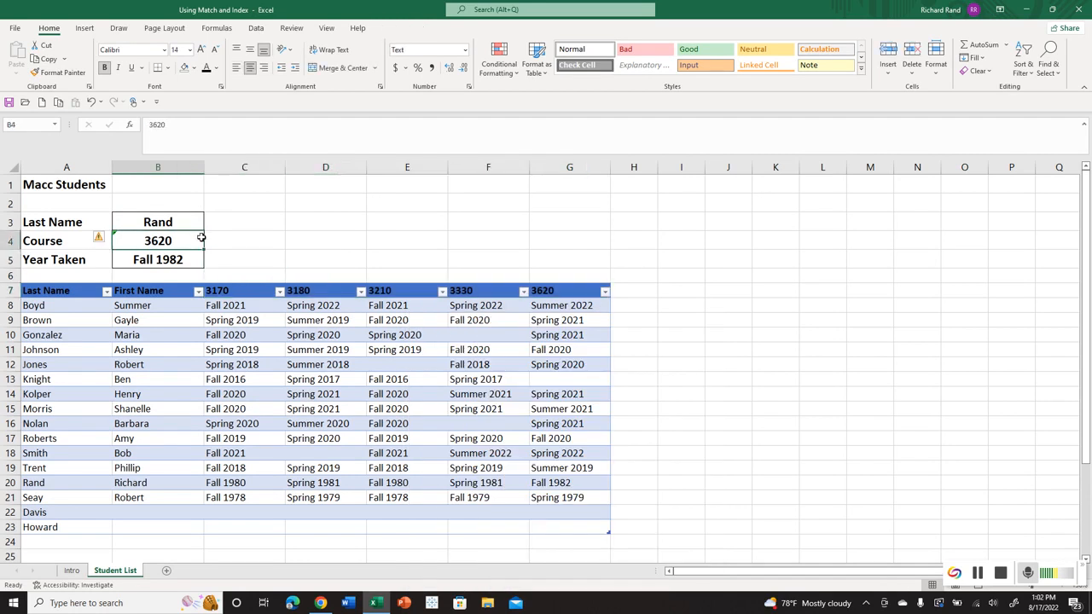
pyautogui.write('3170')
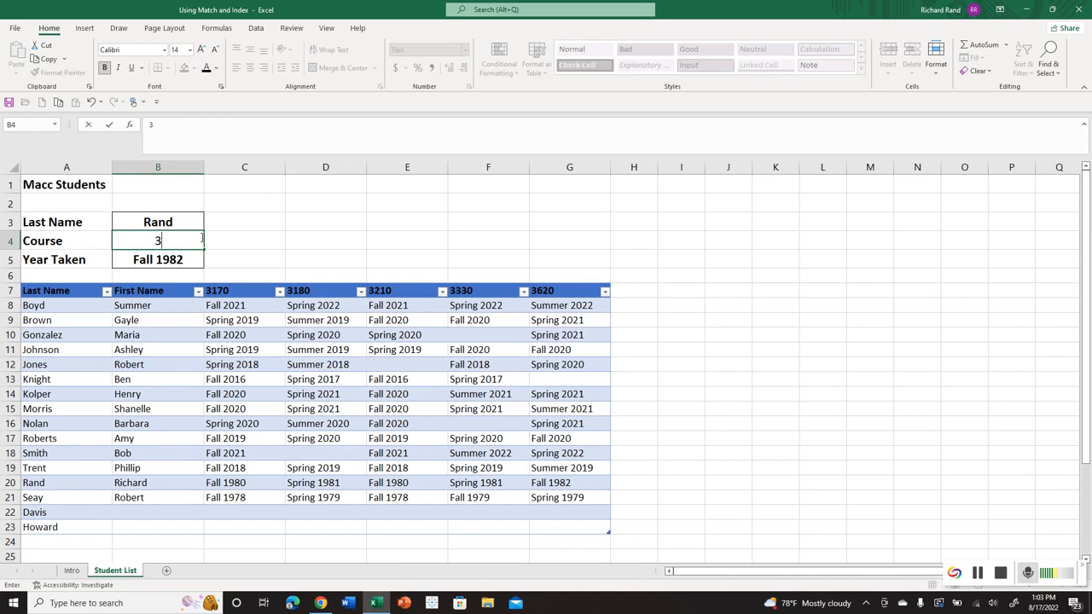
pyautogui.press('Return')
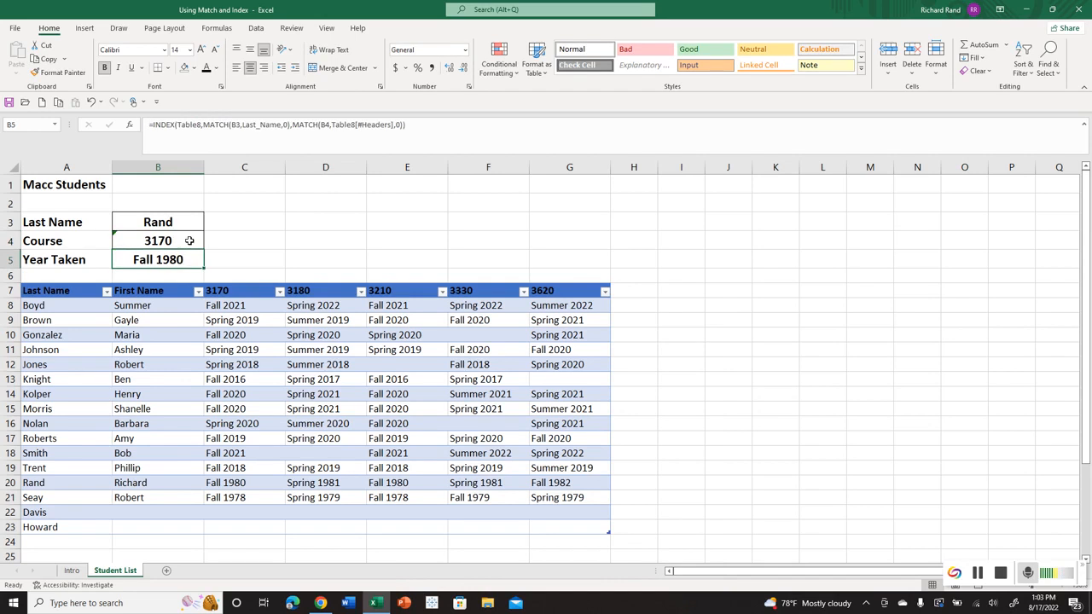
# Compare the Course cell B4 with the course headings in row 7 and check B4's number format.
pyautogui.click(175, 247)
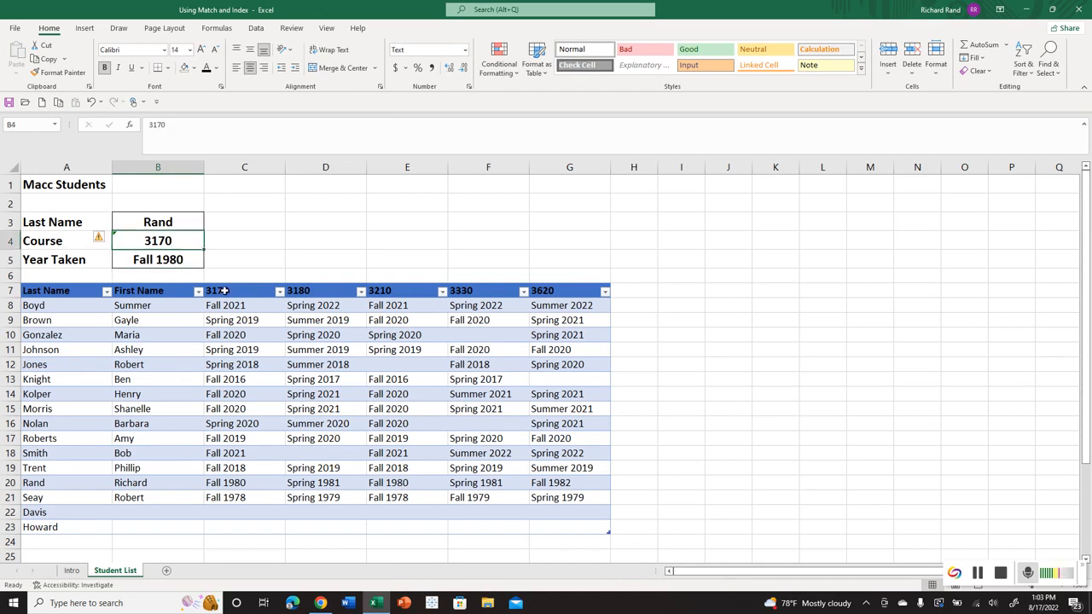
pyautogui.moveTo(224, 291); pyautogui.dragTo(563, 309)
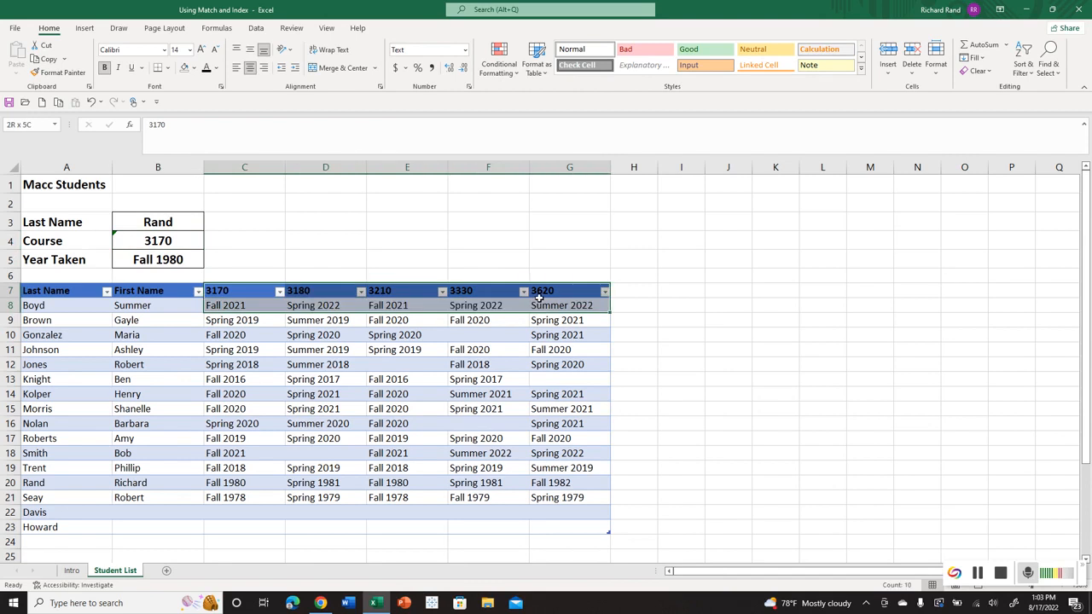
pyautogui.click(180, 239)
pyautogui.click(170, 222)
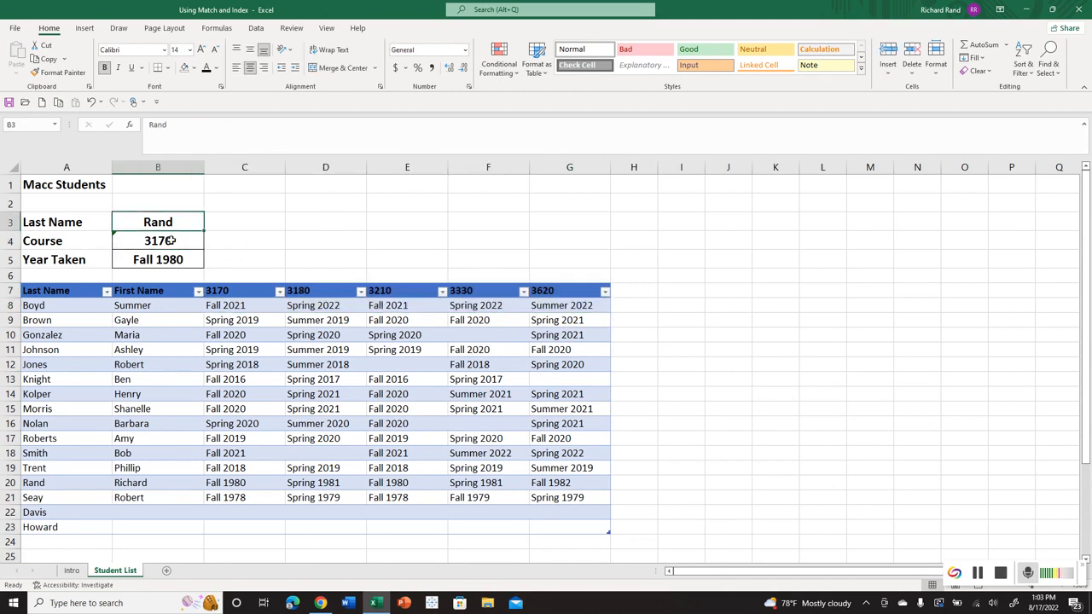
pyautogui.click(171, 241)
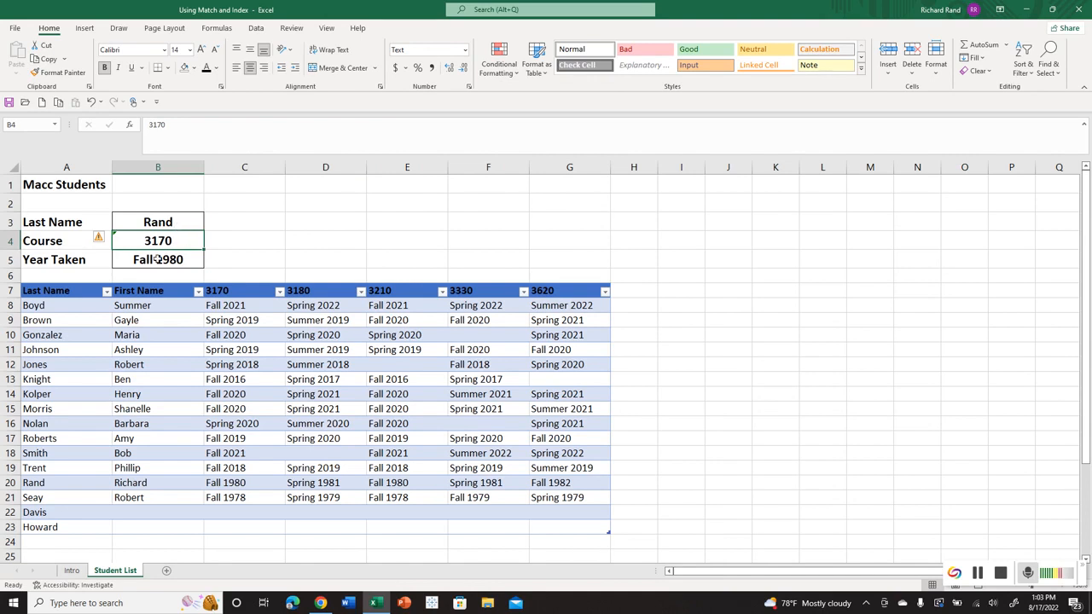
pyautogui.click(182, 223)
pyautogui.click(178, 234)
pyautogui.rightClick(175, 239)
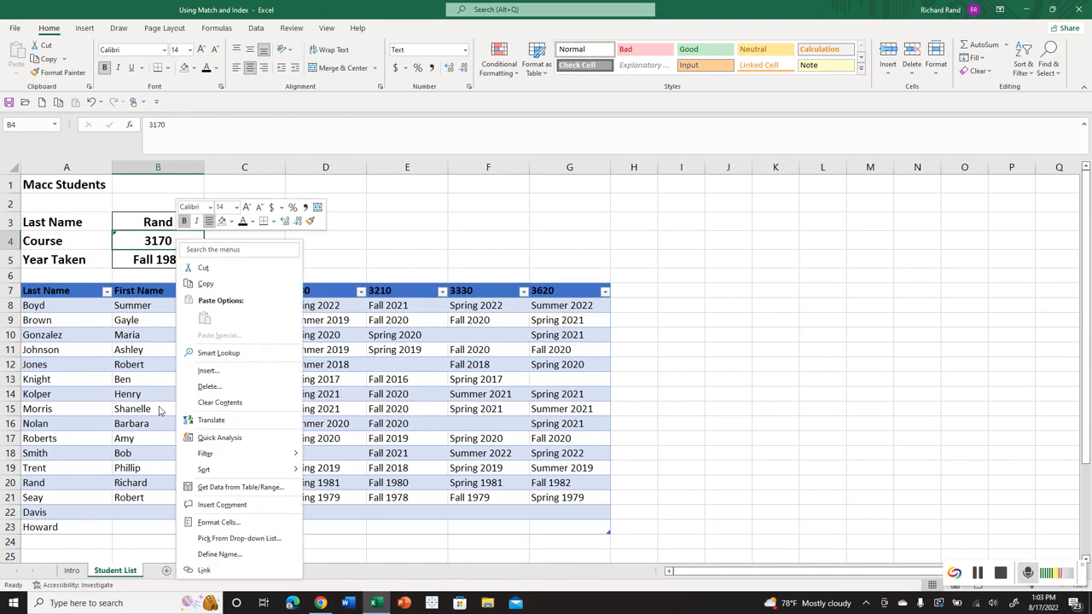
pyautogui.click(210, 519)
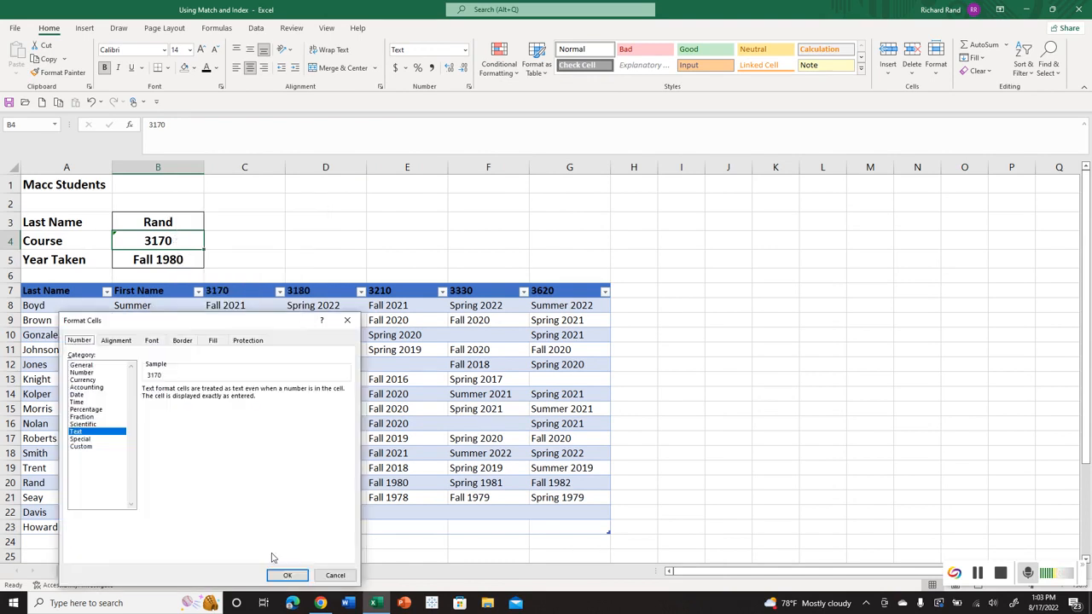
pyautogui.click(288, 575)
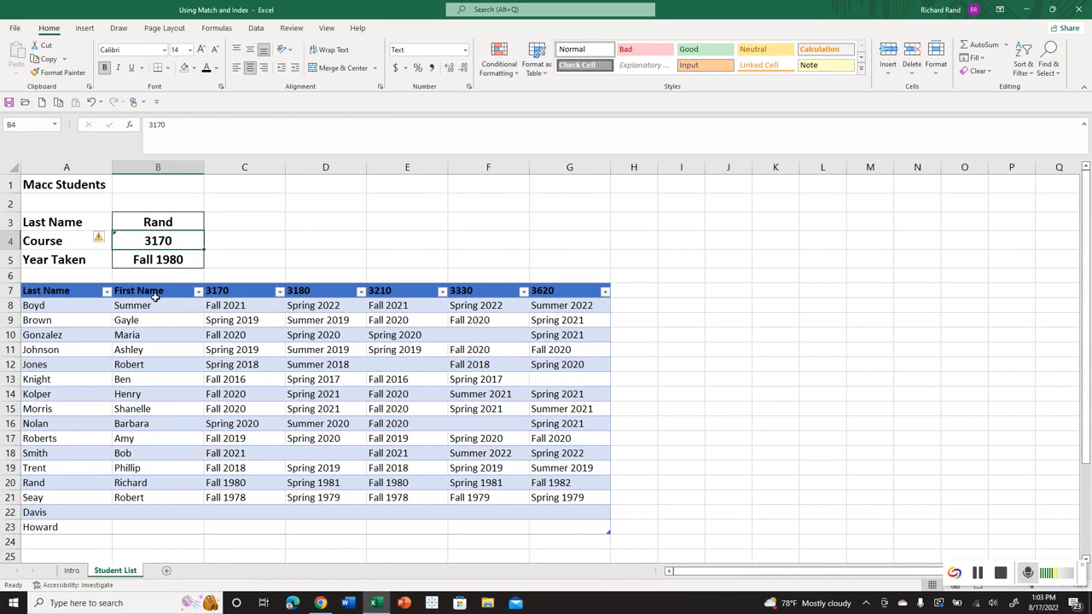
pyautogui.click(134, 220)
pyautogui.click(135, 235)
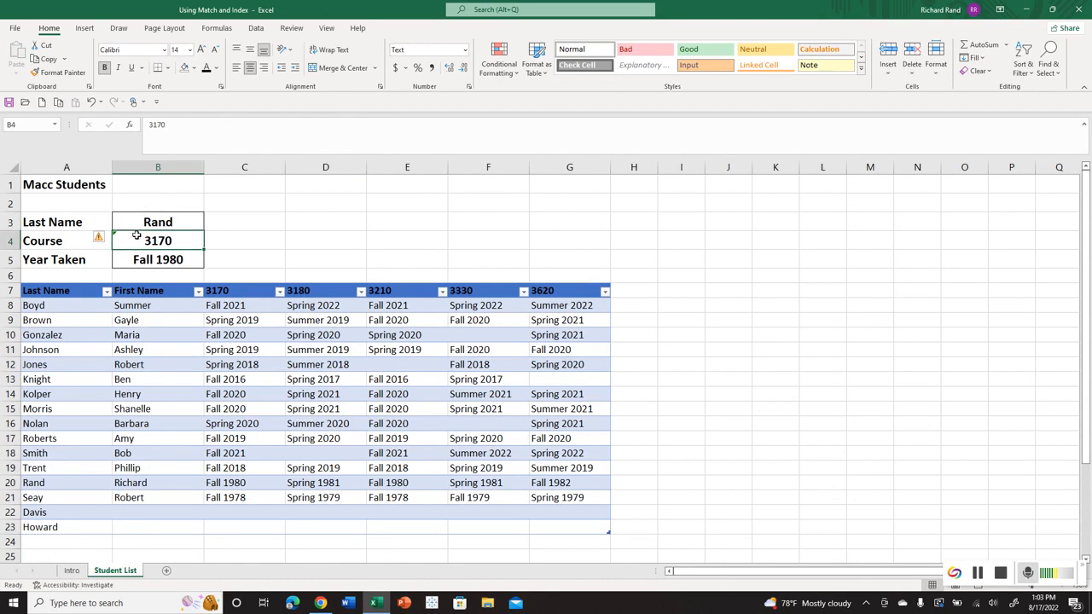